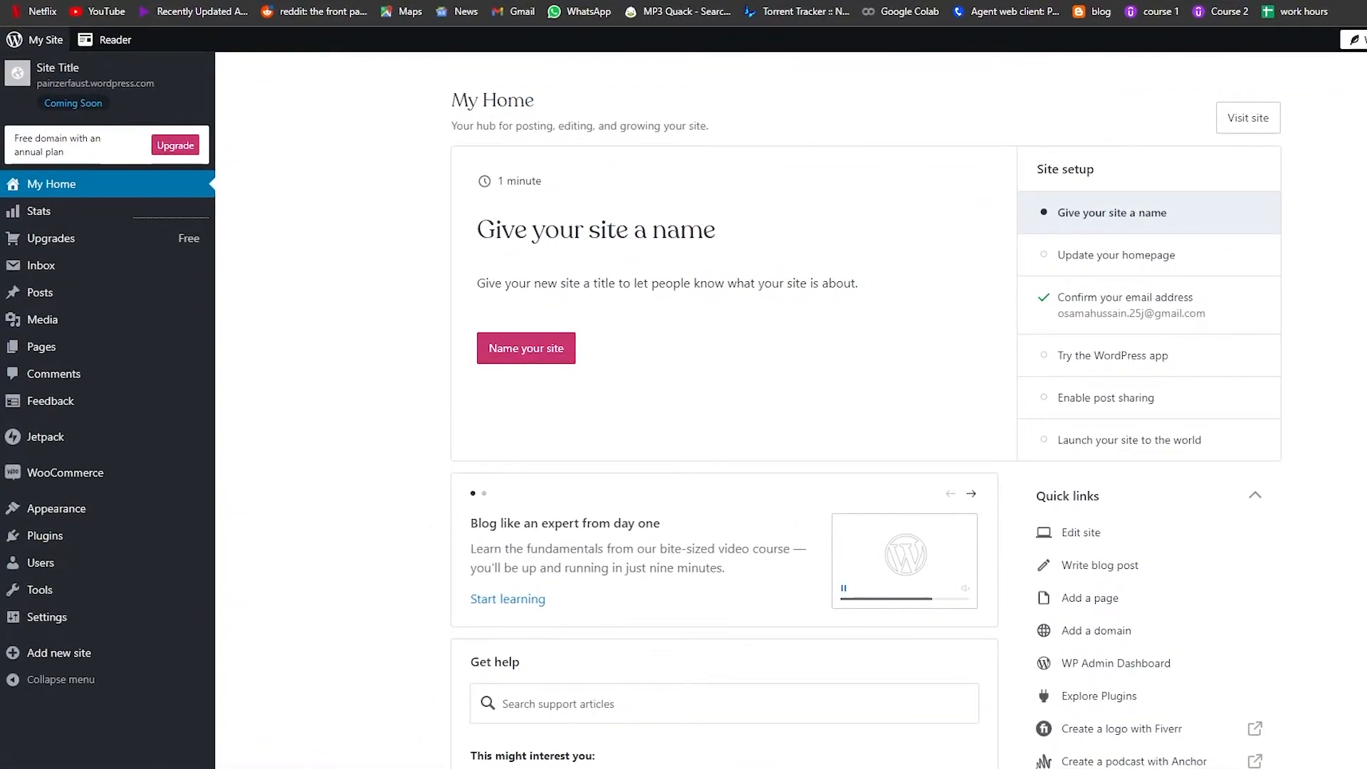
Step: Open the upgrade plans and compare the Personal, Premium, Business and eCommerce plan features
scroll(399, 517, down, 1)
scroll(424, 512, up, 1)
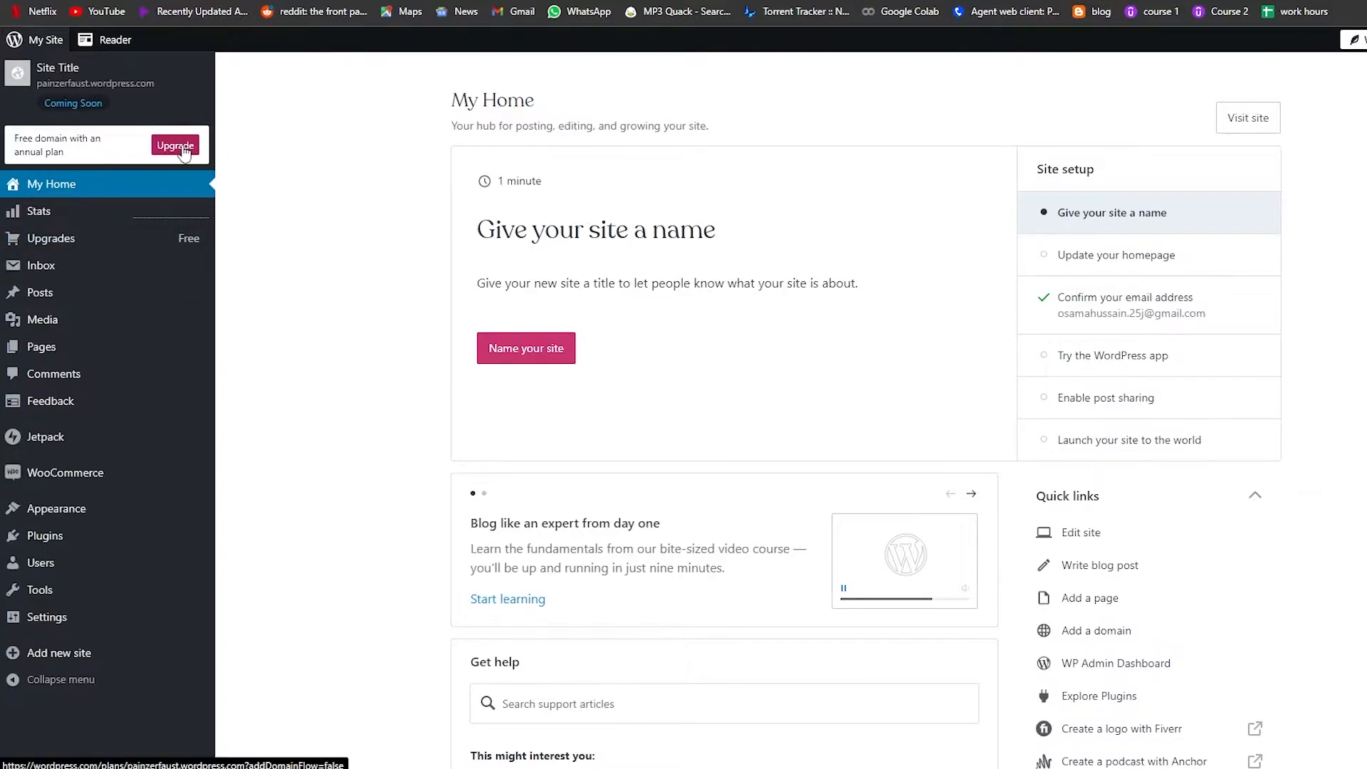
click(184, 151)
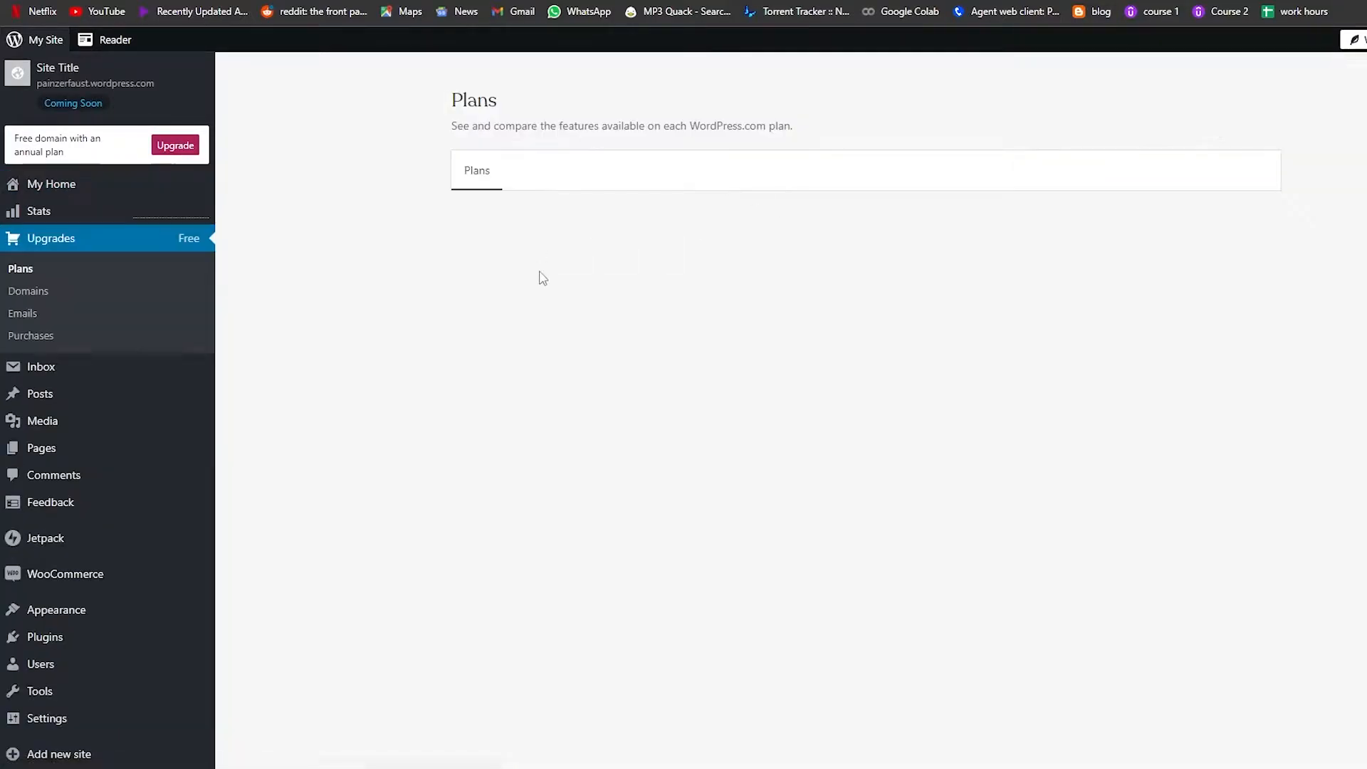
scroll(461, 273, down, 3)
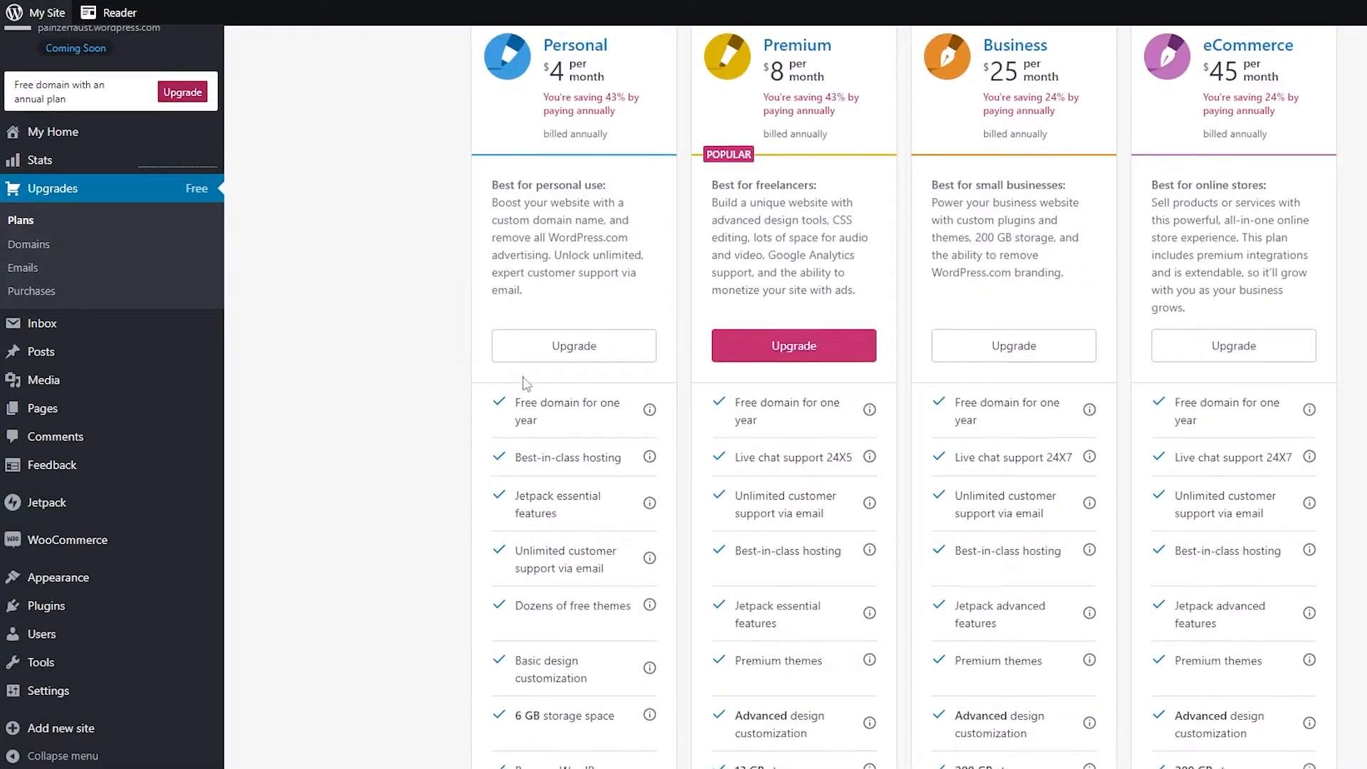
scroll(523, 377, up, 3)
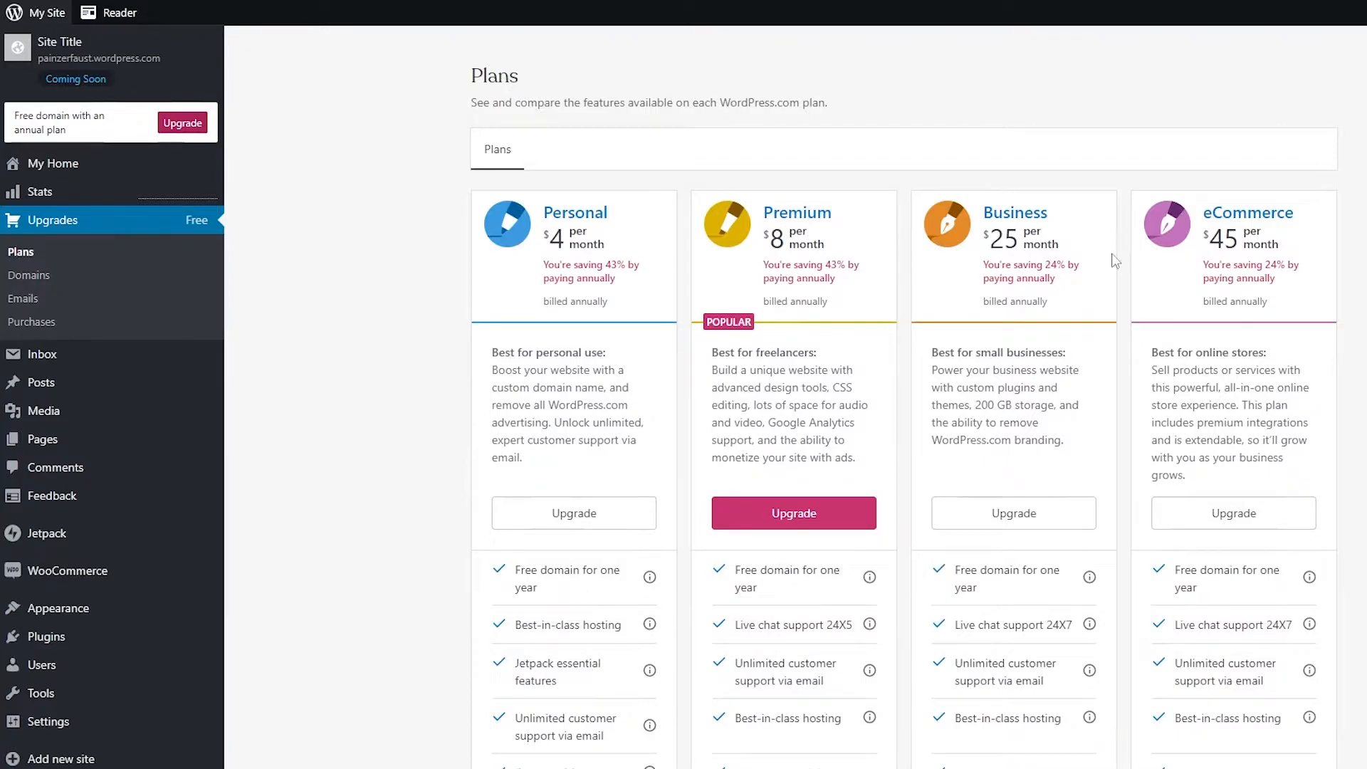
scroll(940, 271, down, 1)
scroll(1090, 152, down, 6)
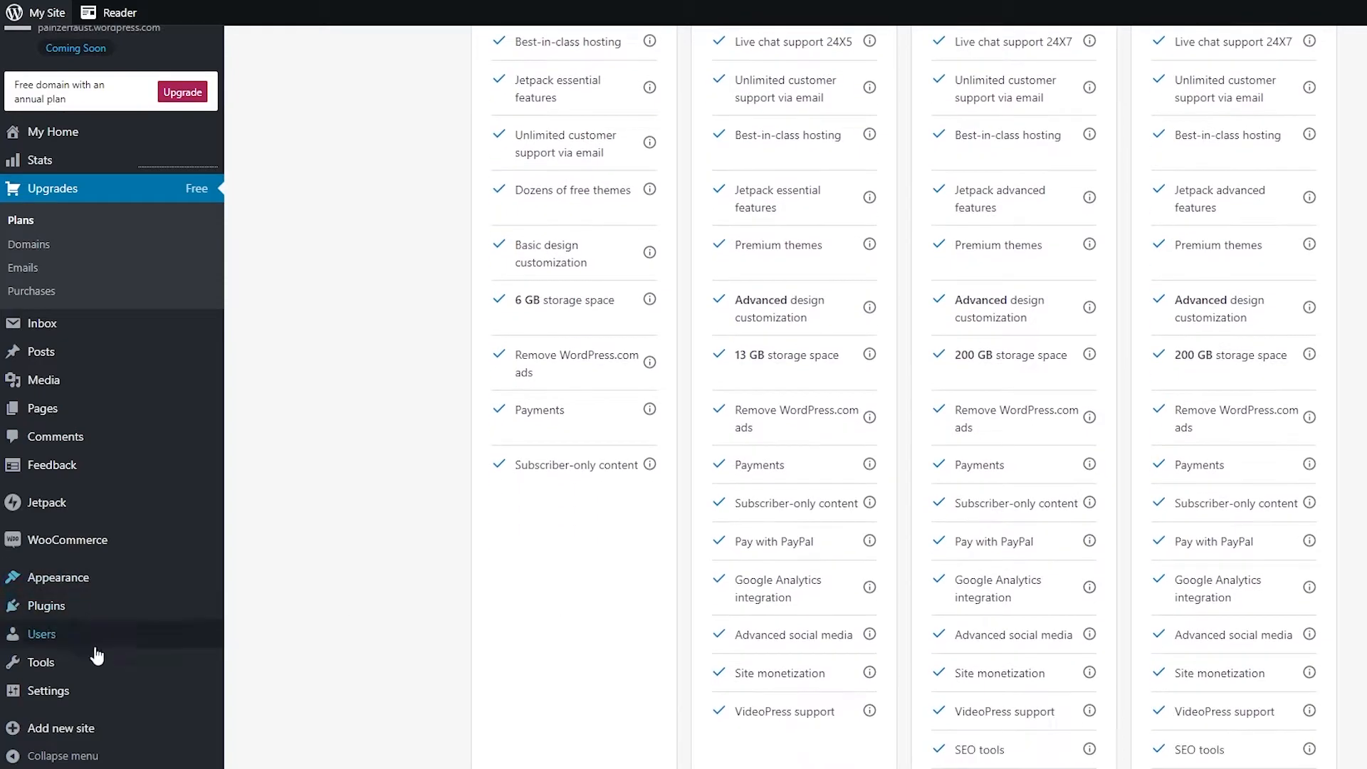
scroll(100, 648, down, 1)
scroll(994, 574, up, 2)
scroll(994, 574, up, 5)
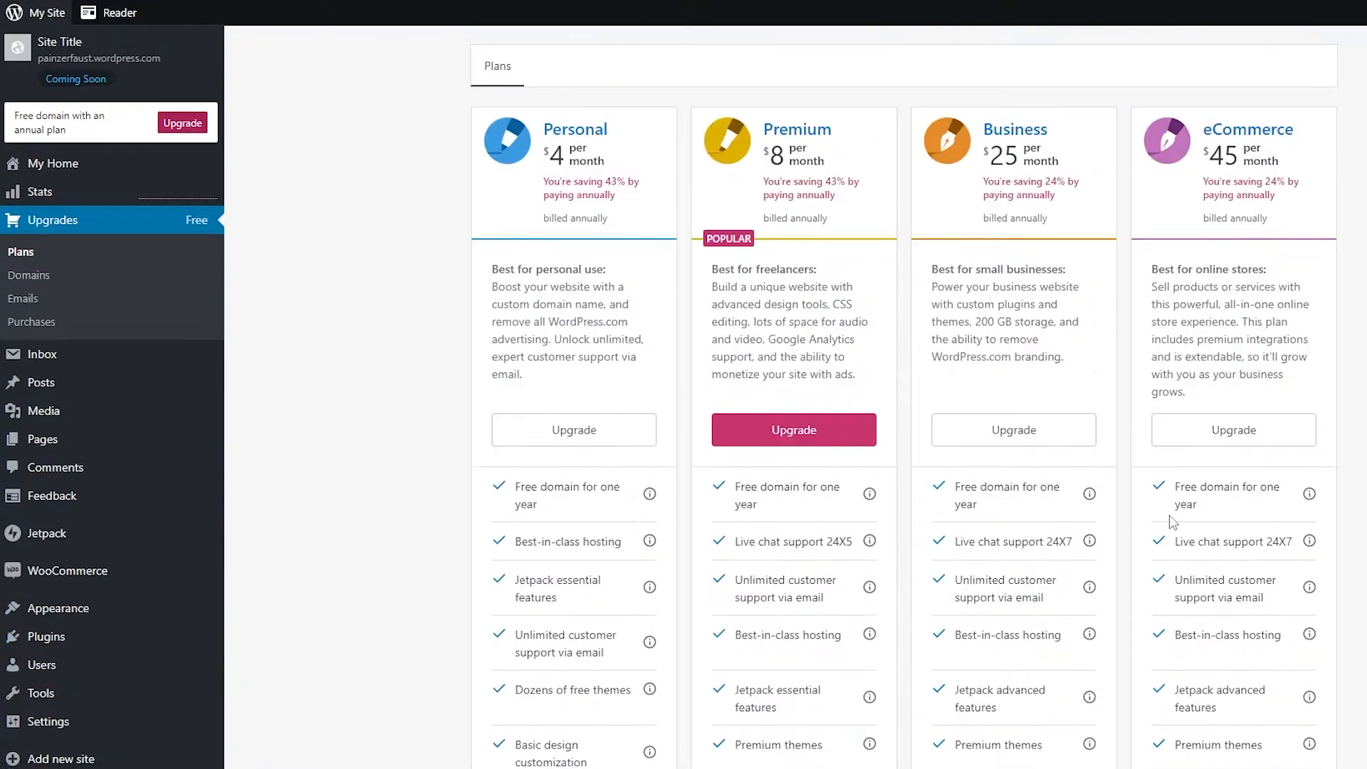
scroll(734, 324, down, 3)
scroll(733, 324, down, 4)
scroll(729, 401, up, 7)
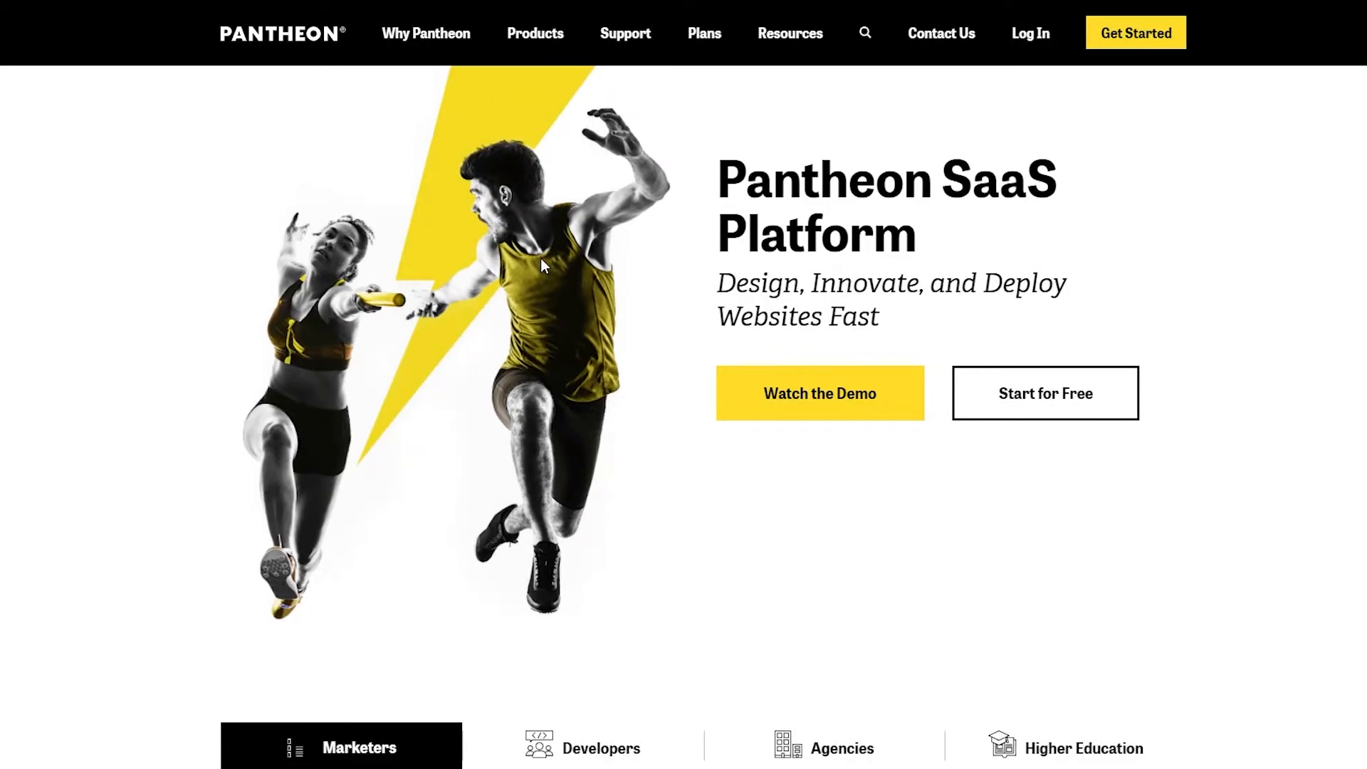
Step: Switch to Pantheon and sign in with email, pasting the account e-mail address
click(1023, 412)
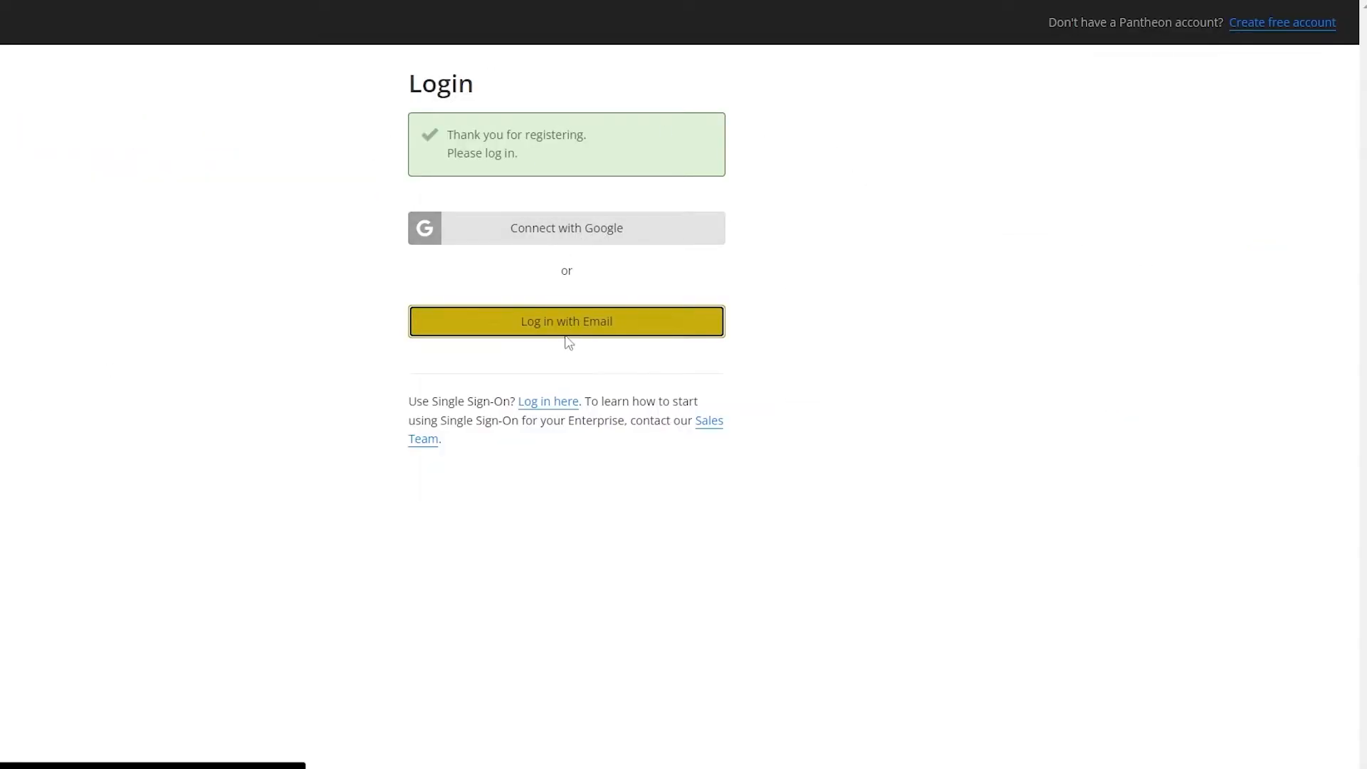
click(547, 332)
right_click(507, 215)
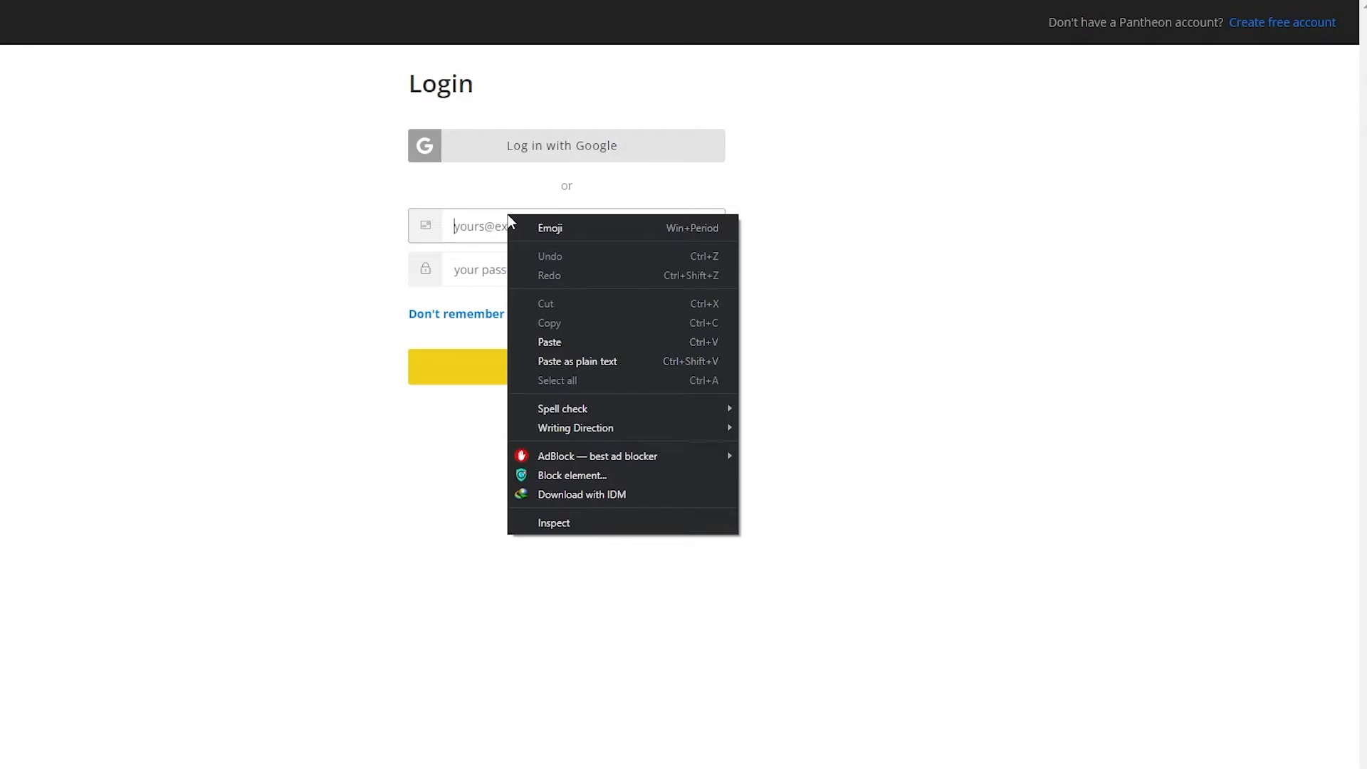
click(574, 339)
click(526, 271)
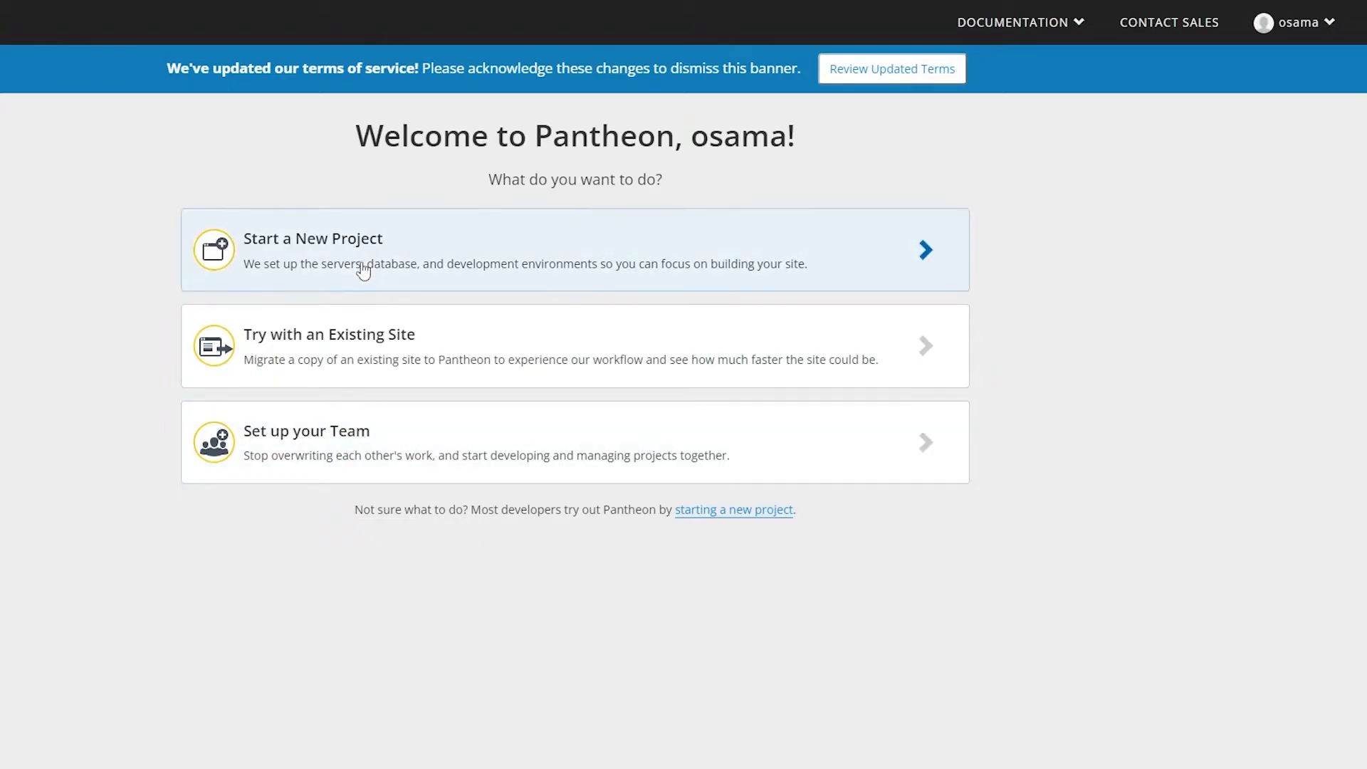
Step: Start a new project and name the Pantheon site thesocialguid2o
click(359, 277)
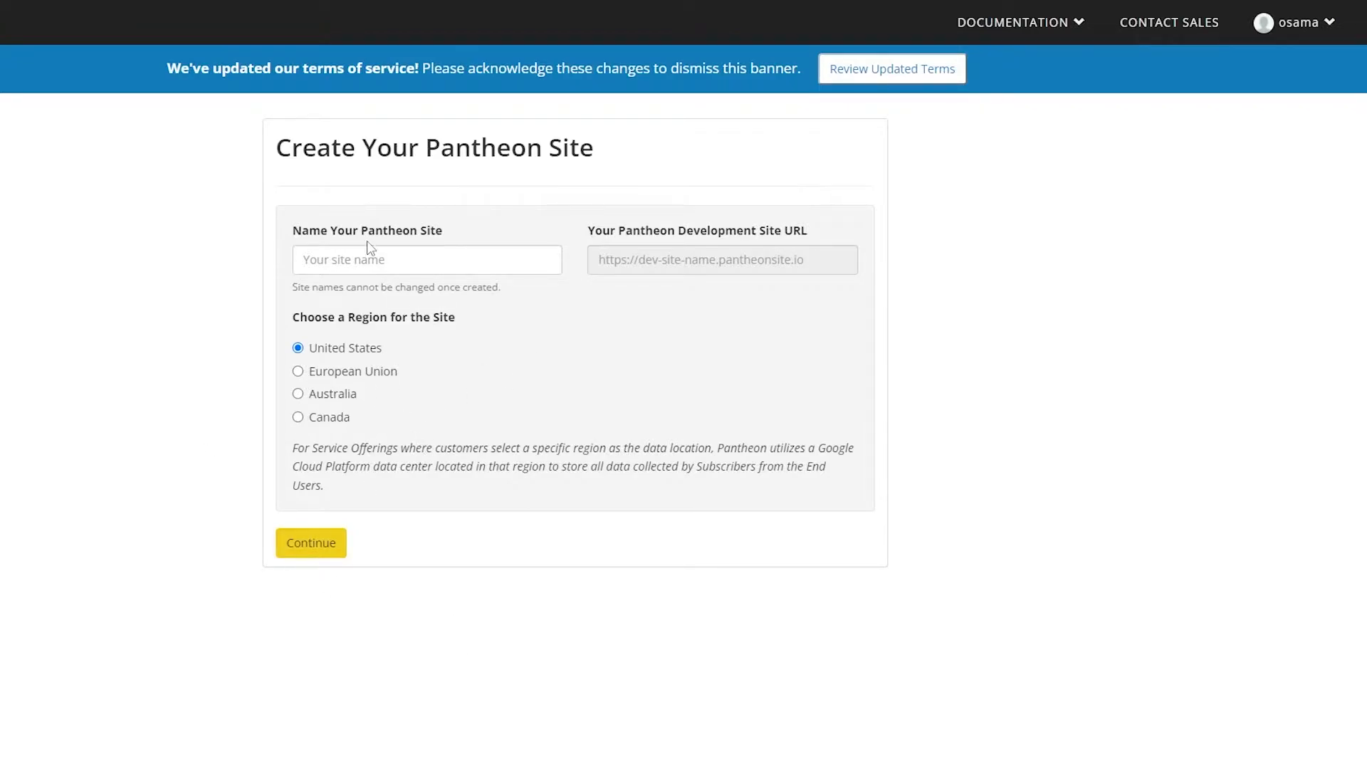
click(373, 260)
text(thesocialguid2o)
click(318, 542)
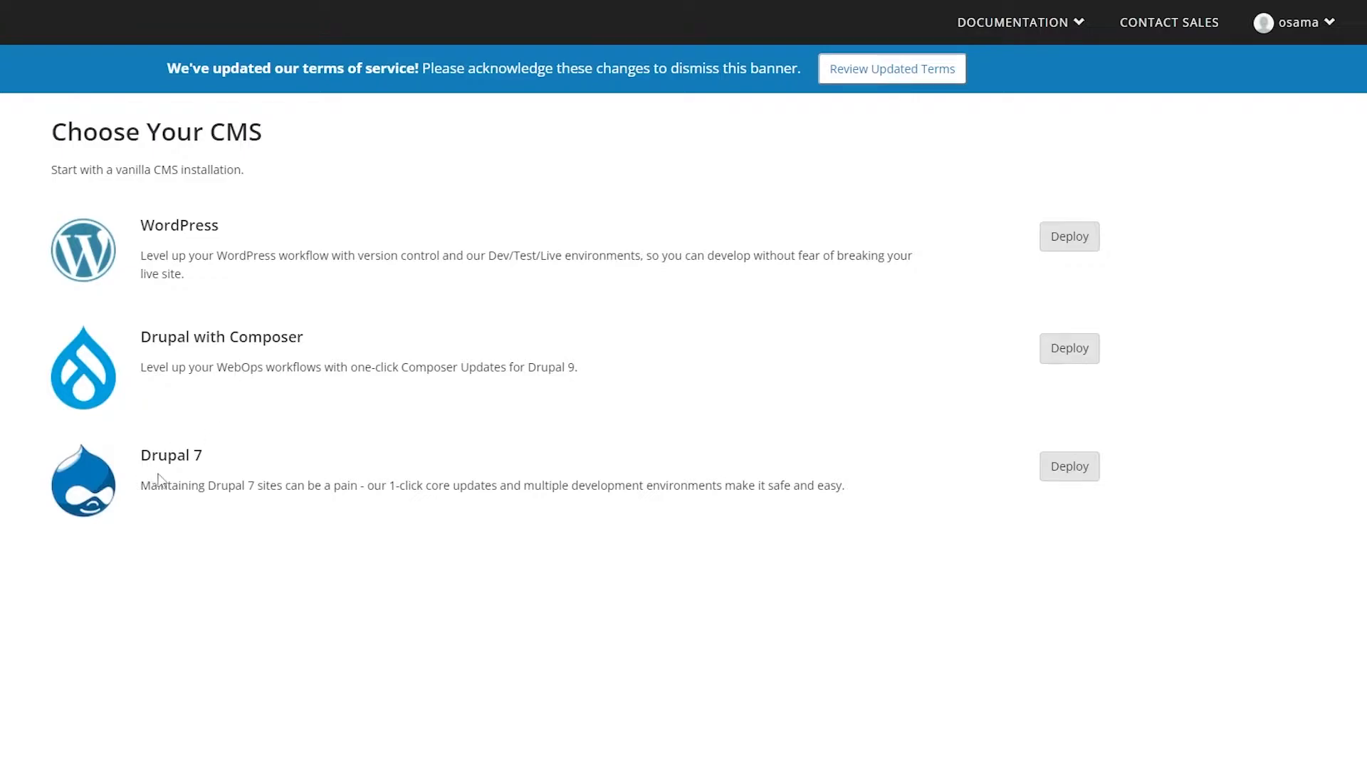
Step: Deploy WordPress as the site's CMS and open the Pantheon site dashboard
click(1064, 242)
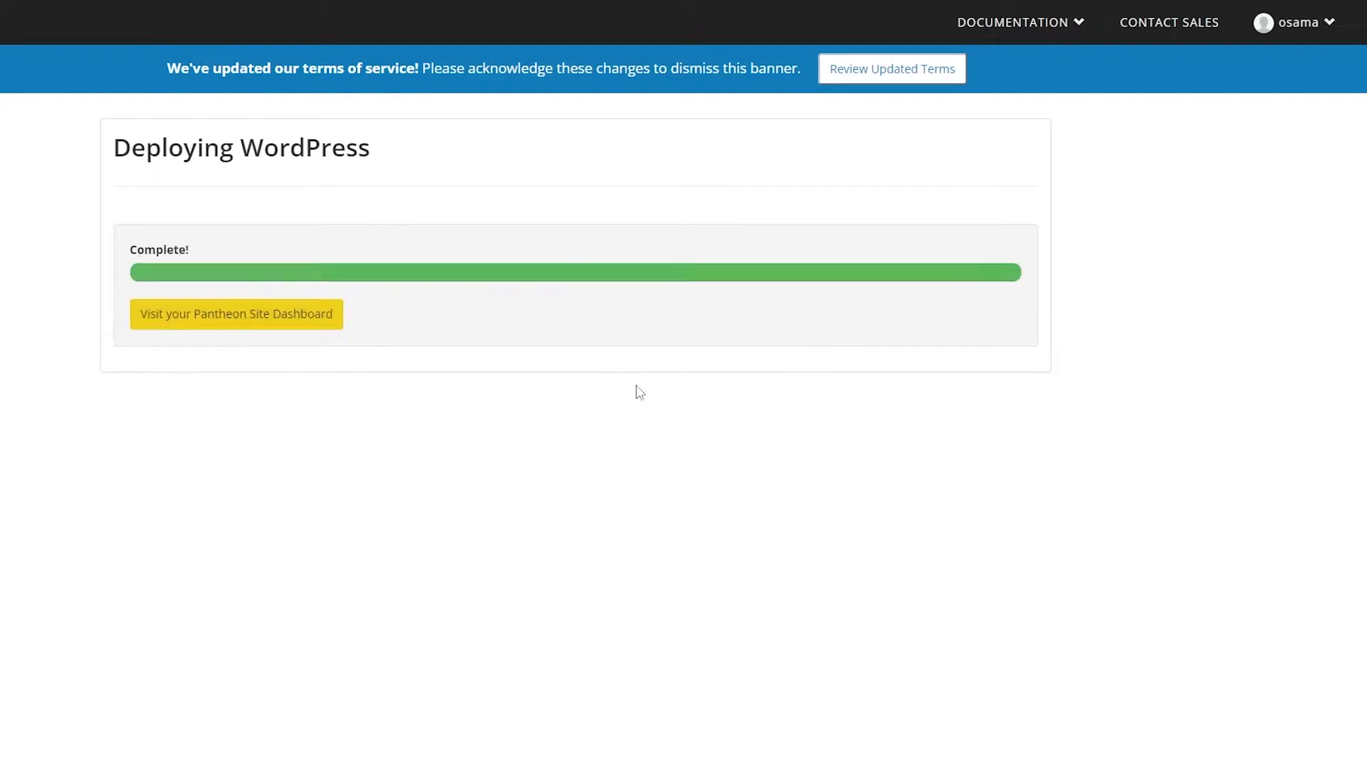
click(253, 322)
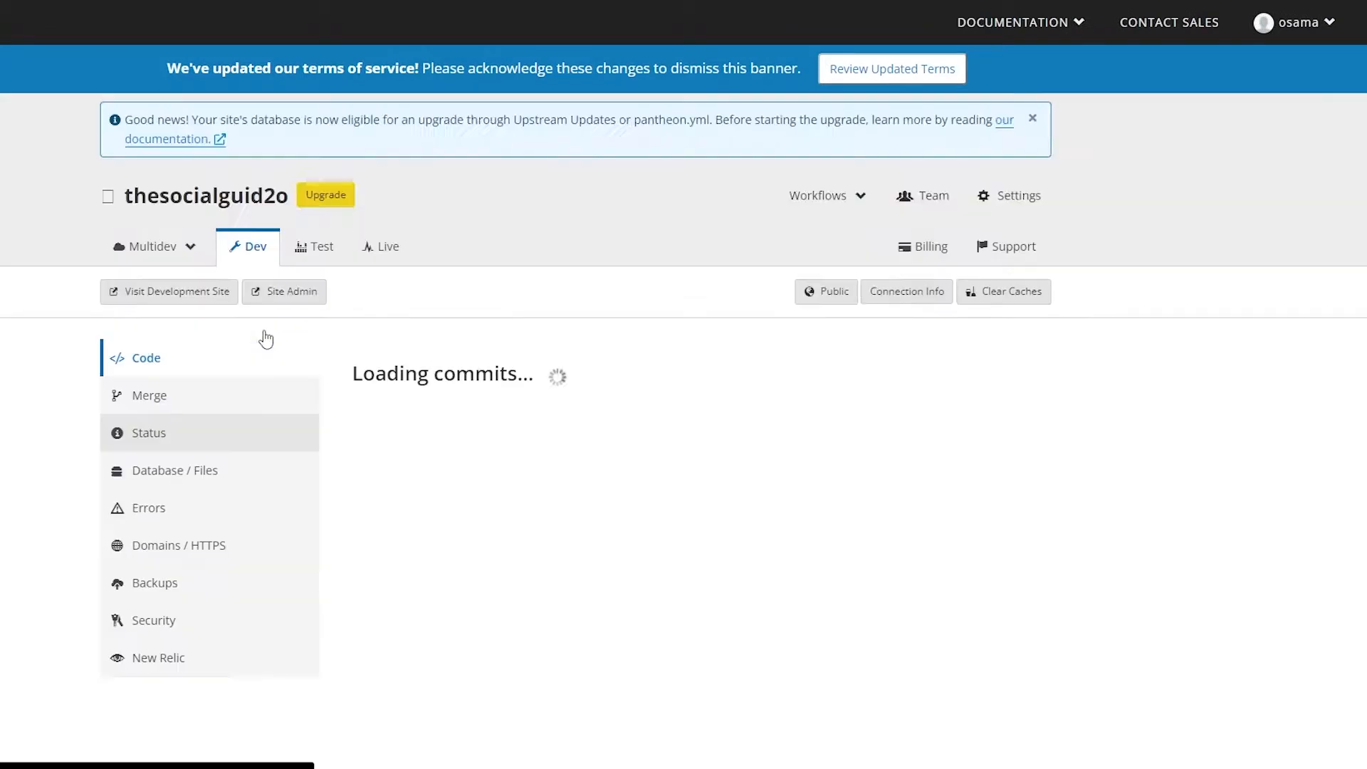
Step: Open the development site from the Pantheon dashboard
scroll(314, 363, down, 1)
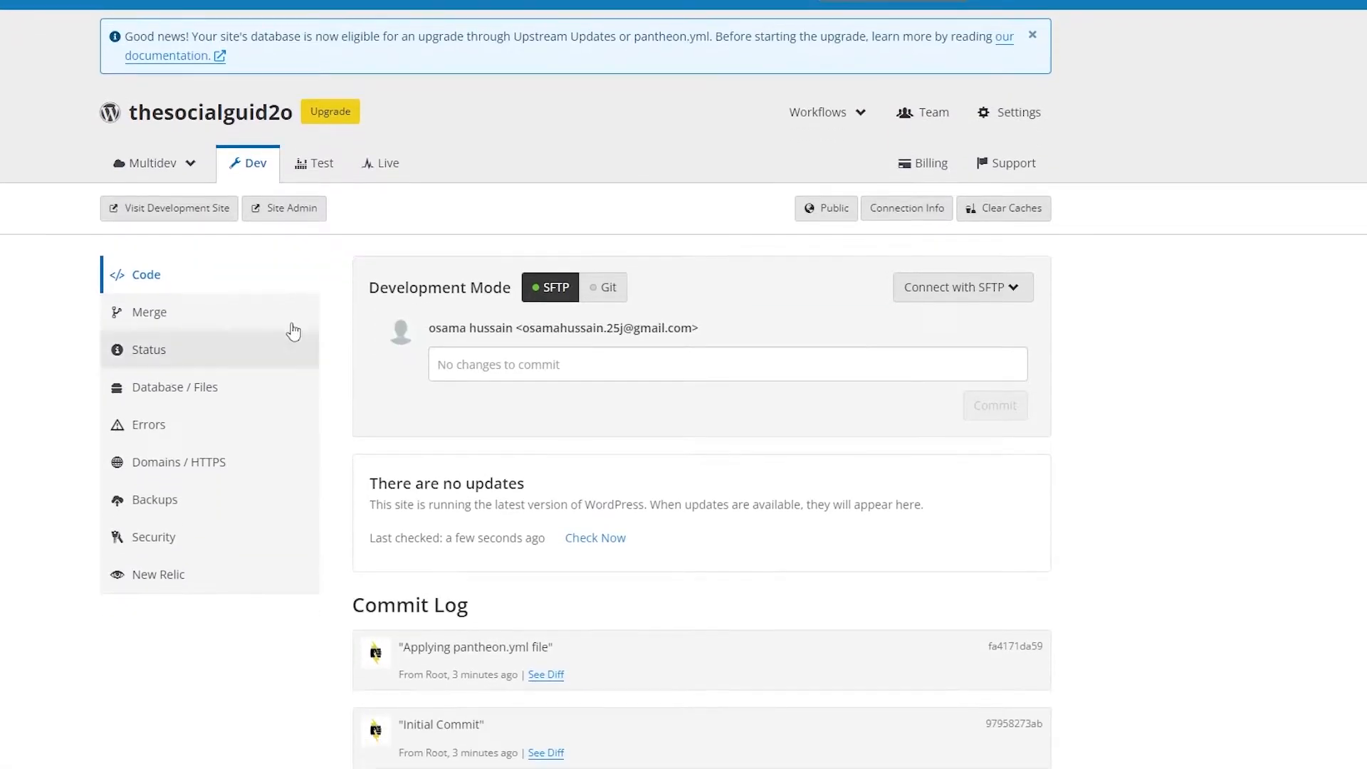
scroll(406, 213, down, 1)
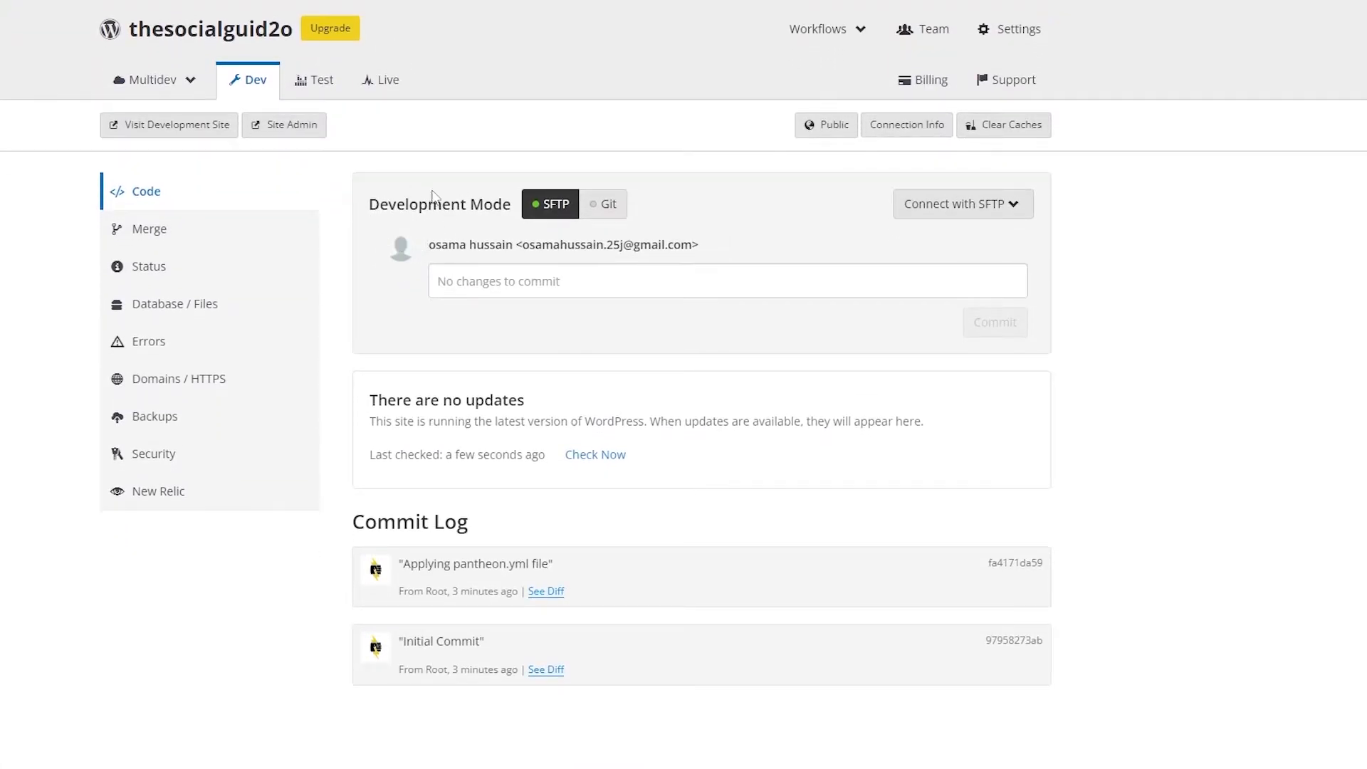
scroll(403, 215, up, 1)
scroll(337, 239, down, 1)
scroll(571, 406, down, 1)
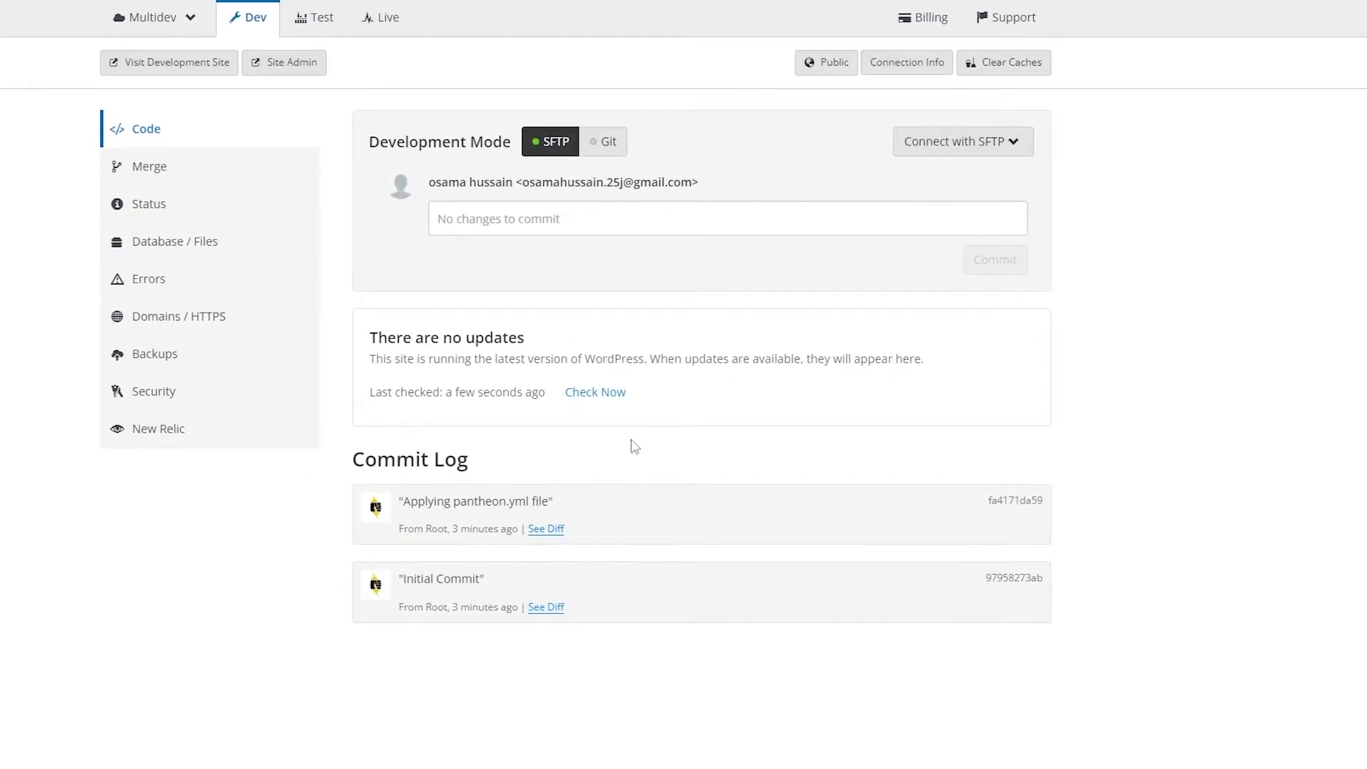
scroll(712, 448, up, 2)
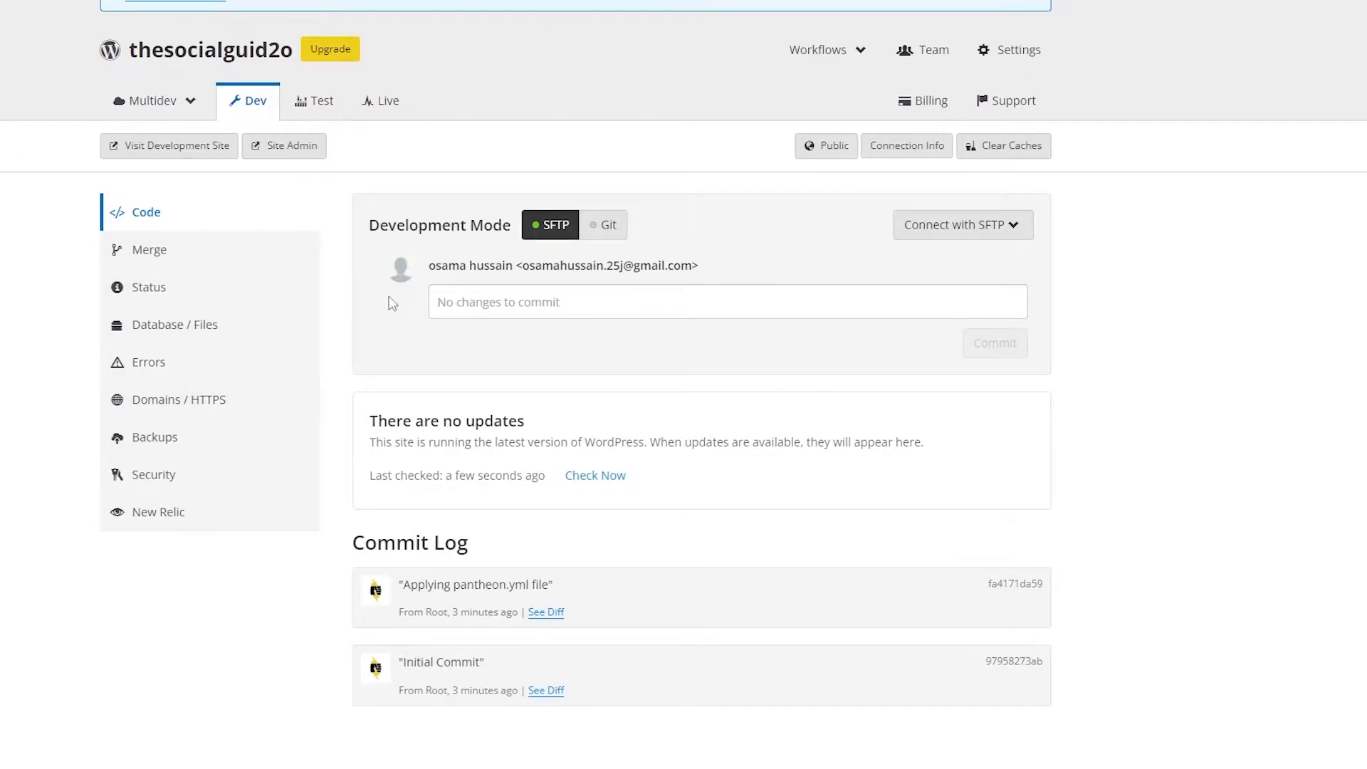
click(181, 153)
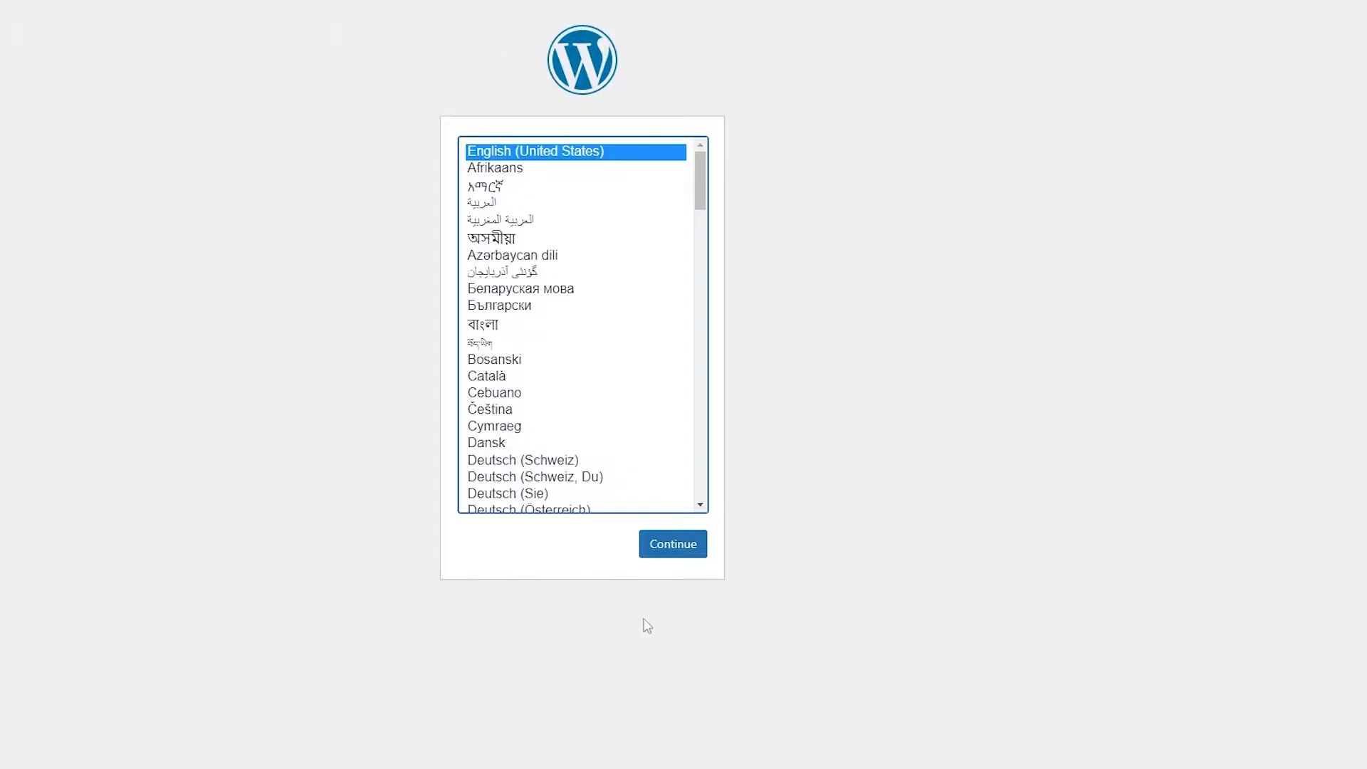
click(670, 557)
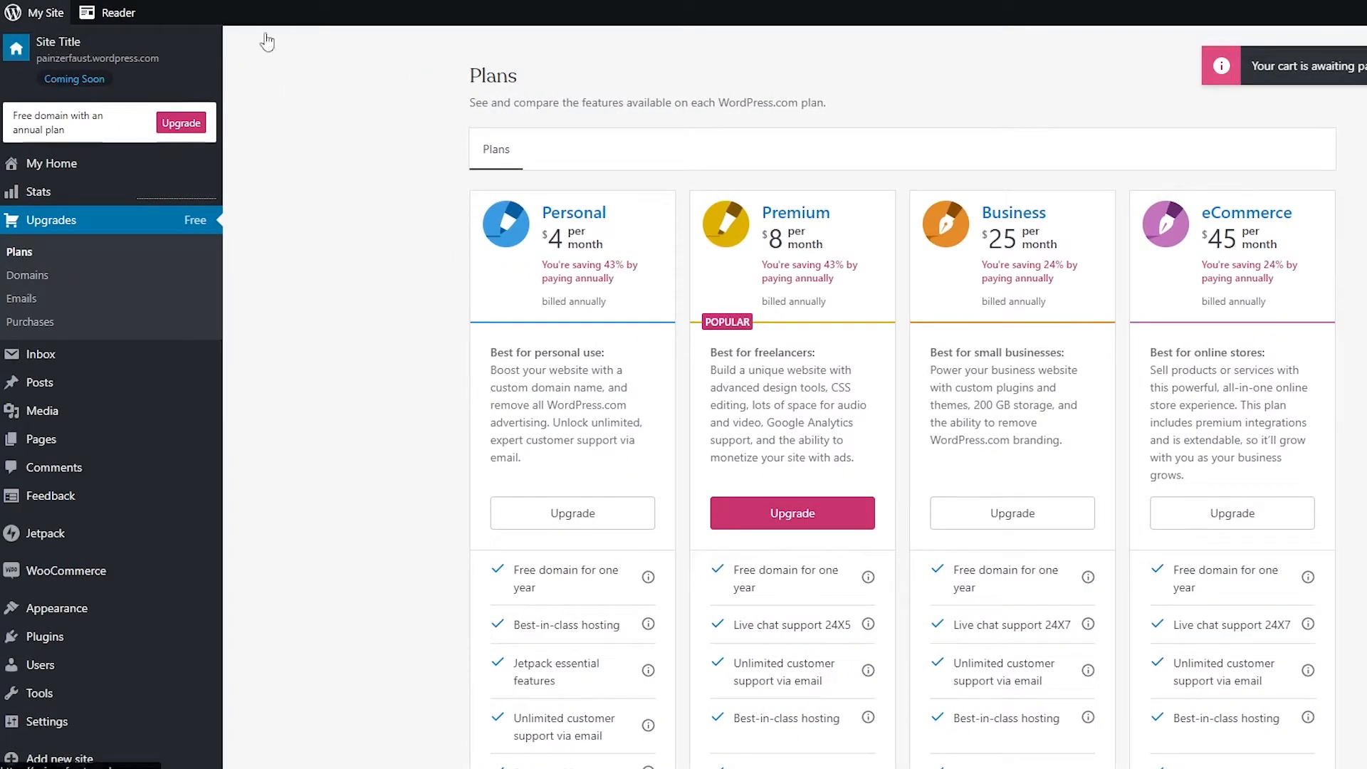
Step: Browse the WordPress site's home and admin dashboard
click(62, 53)
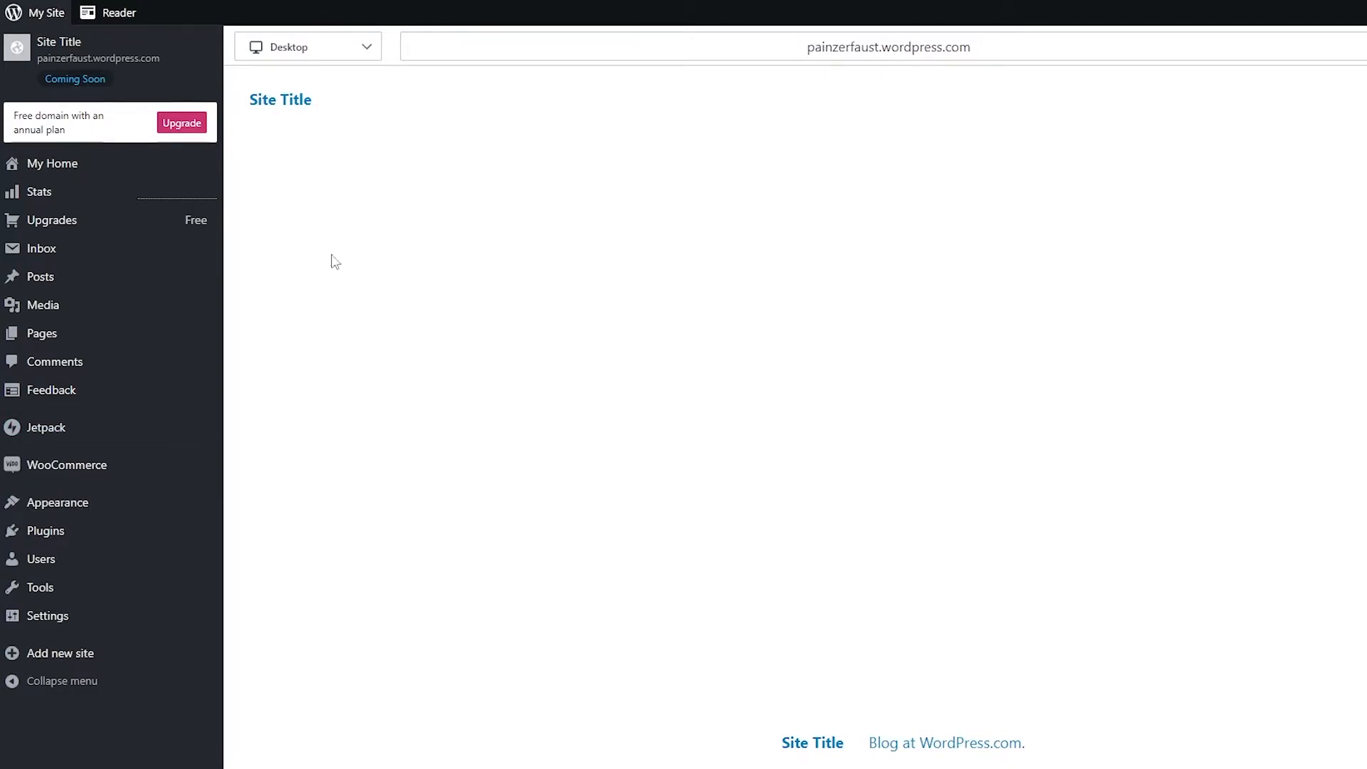
click(58, 539)
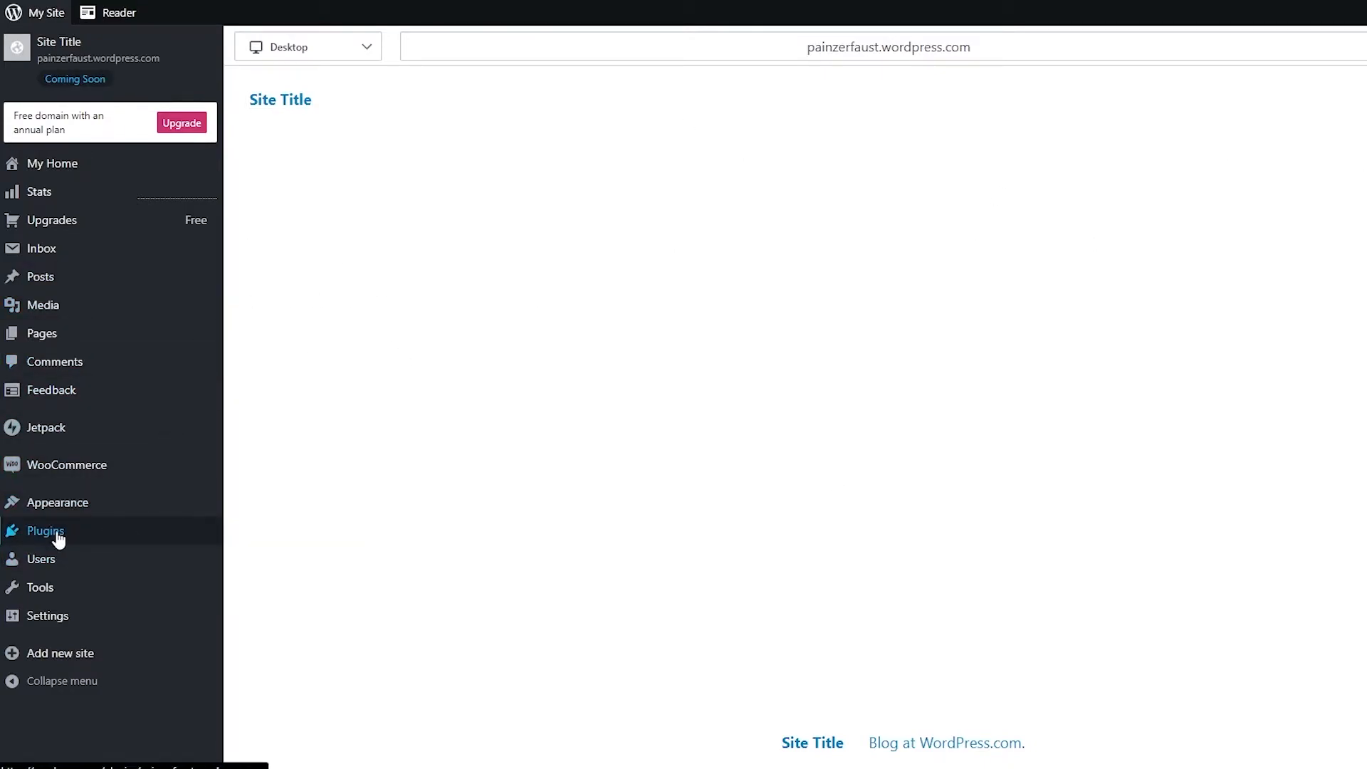
scroll(1000, 313, down, 1)
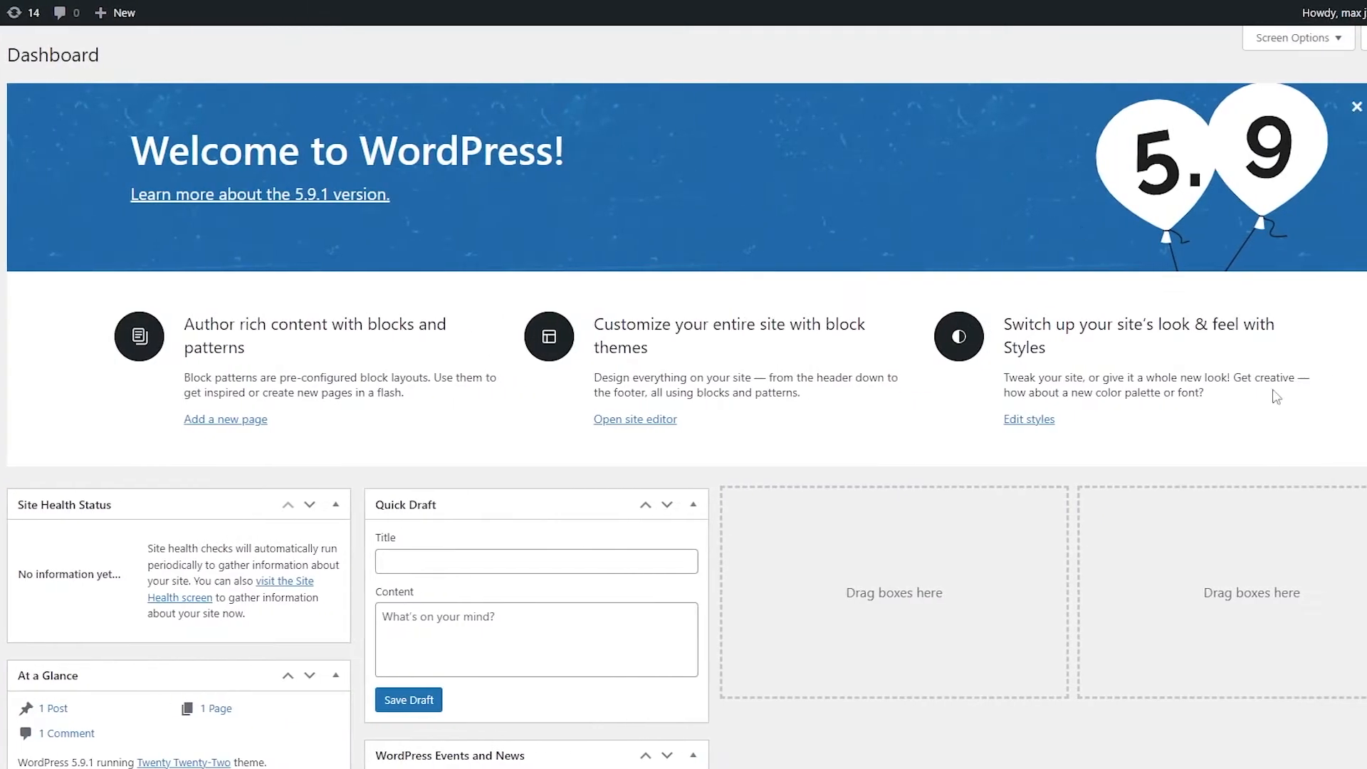
scroll(943, 320, down, 3)
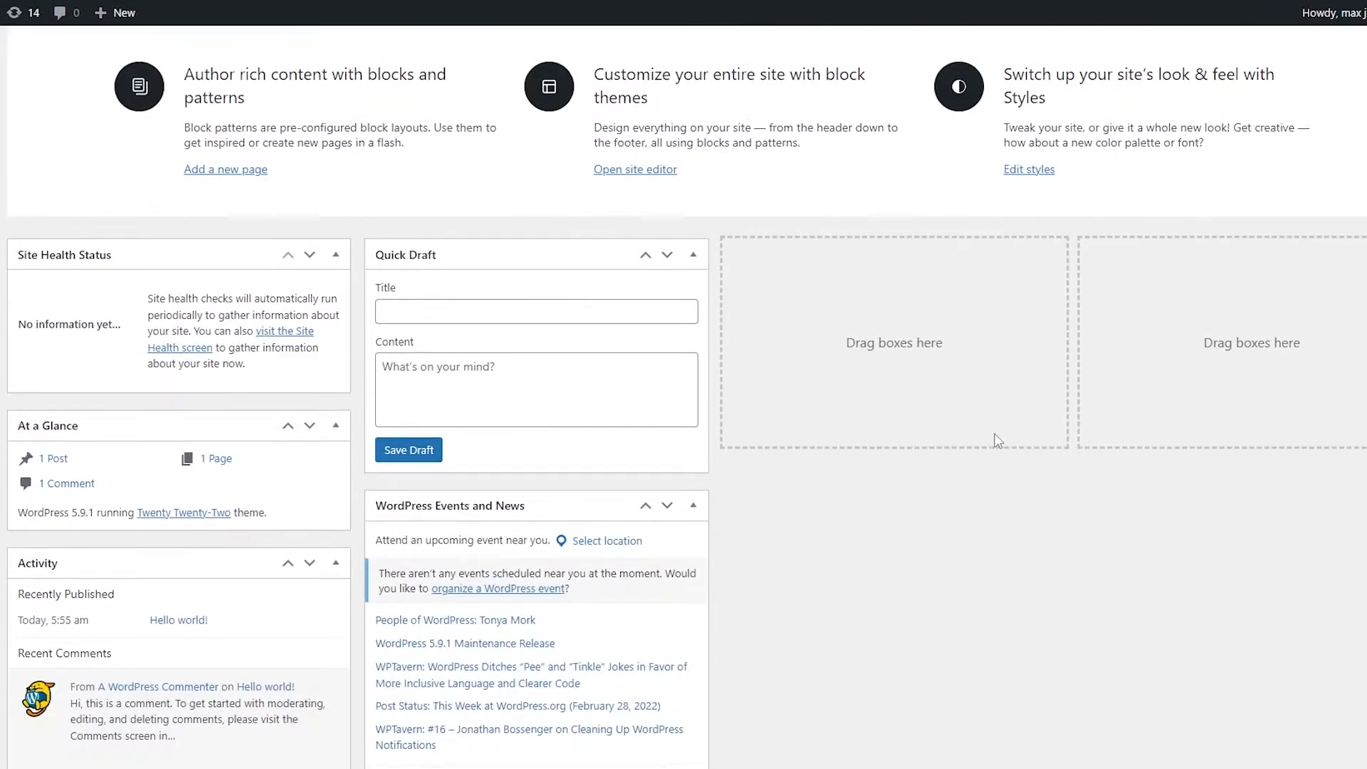
scroll(790, 567, down, 1)
scroll(411, 449, up, 4)
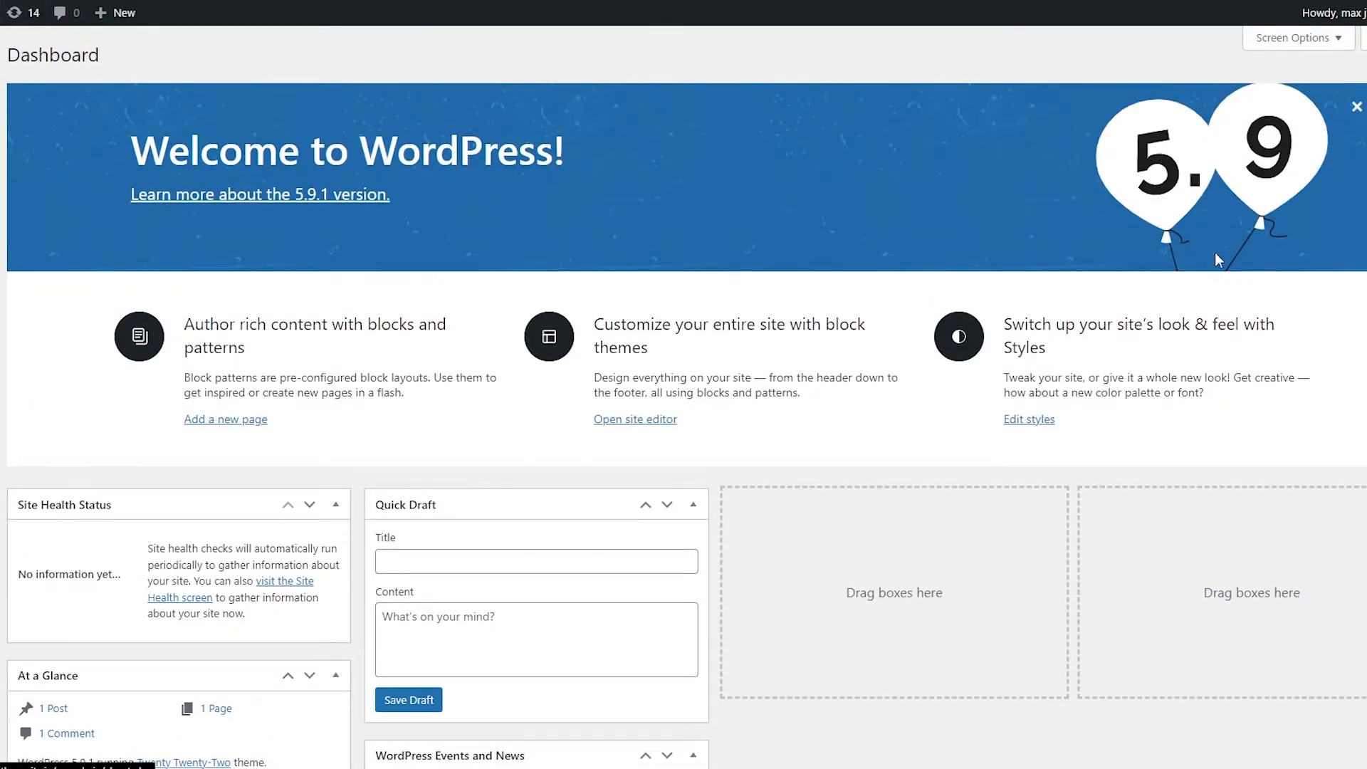
scroll(1025, 354, down, 1)
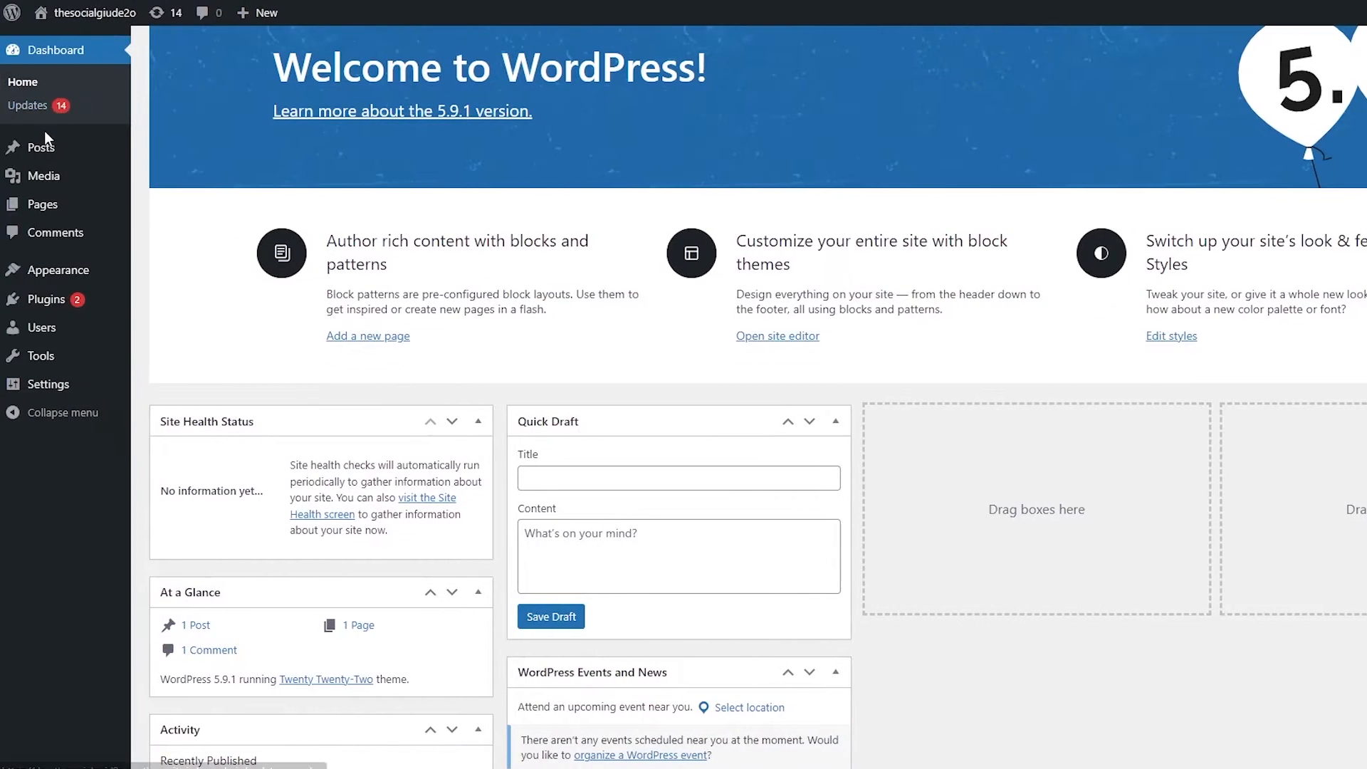
Step: Open the installed plugins and update Hello Dolly and Akismet to their new versions
mouse_move(55, 304)
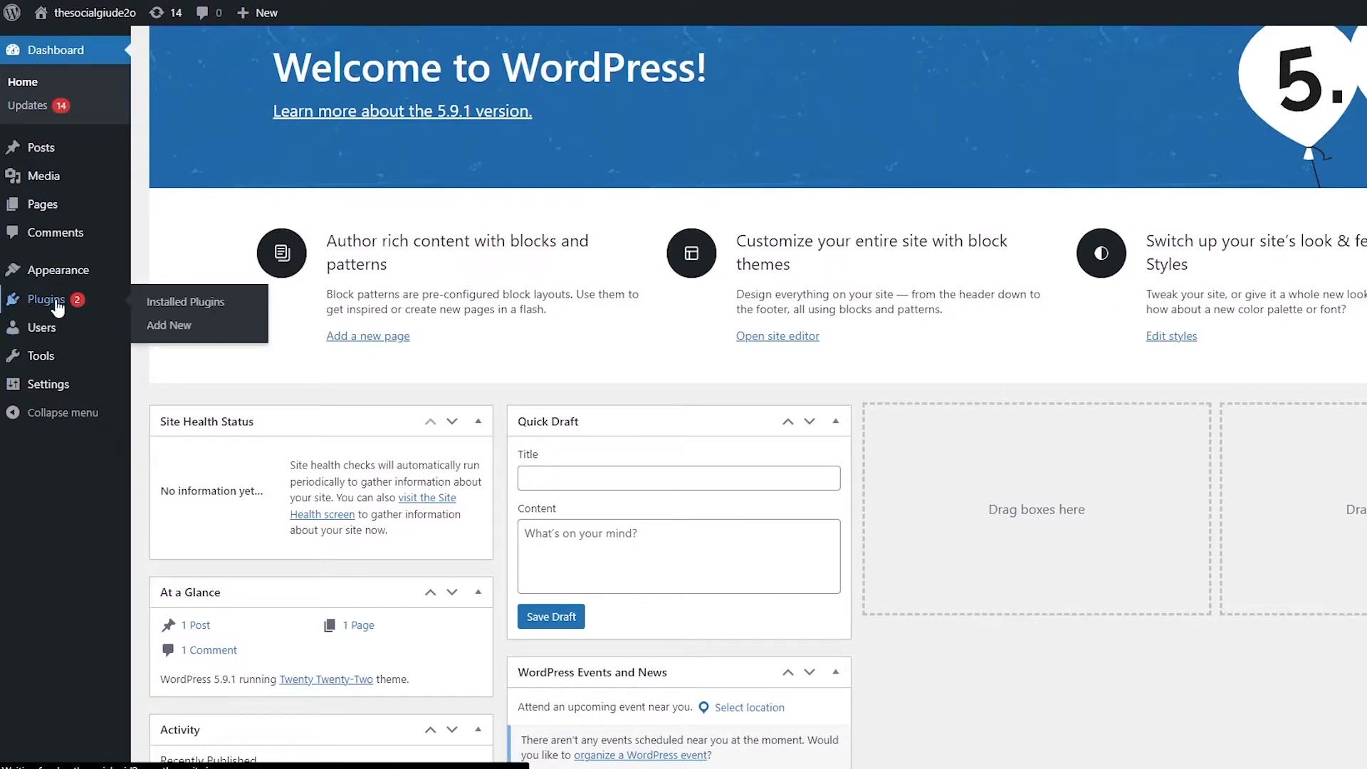
click(57, 306)
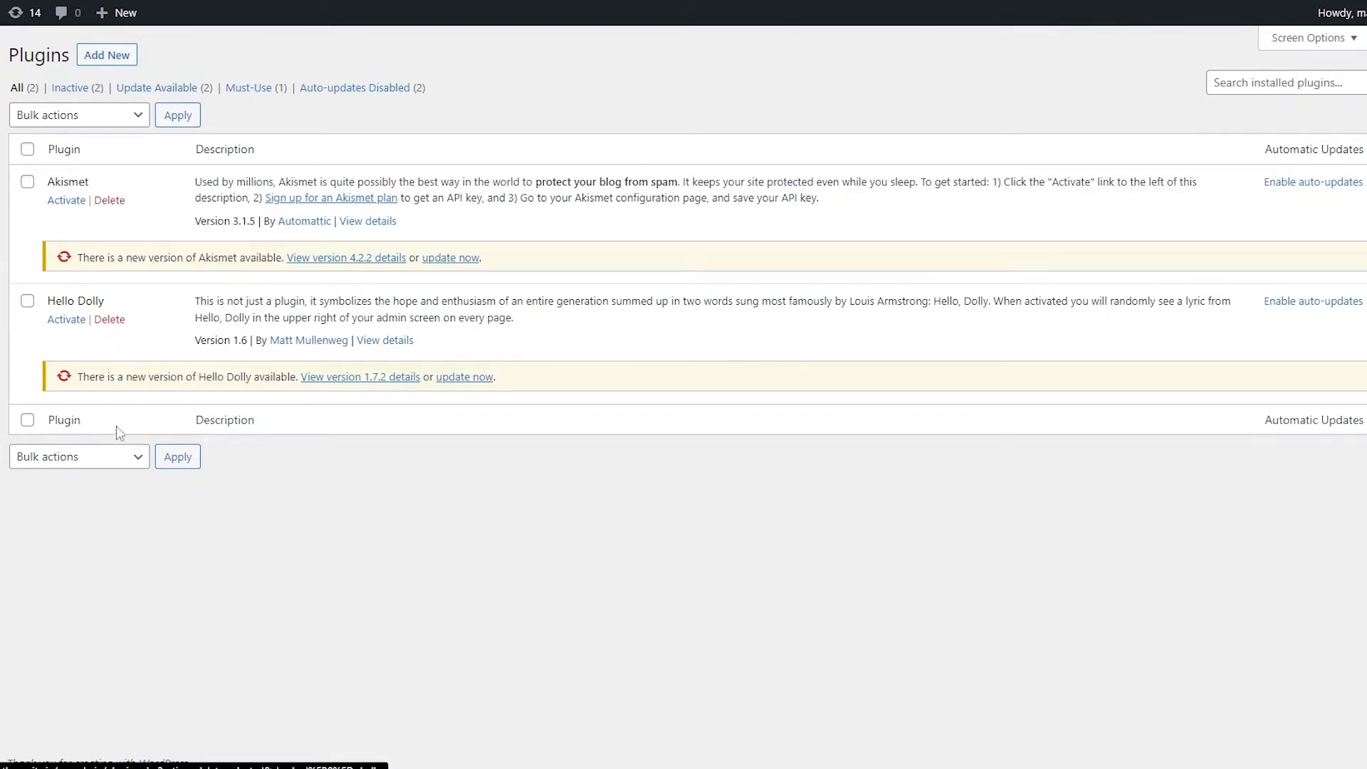
click(464, 378)
click(453, 259)
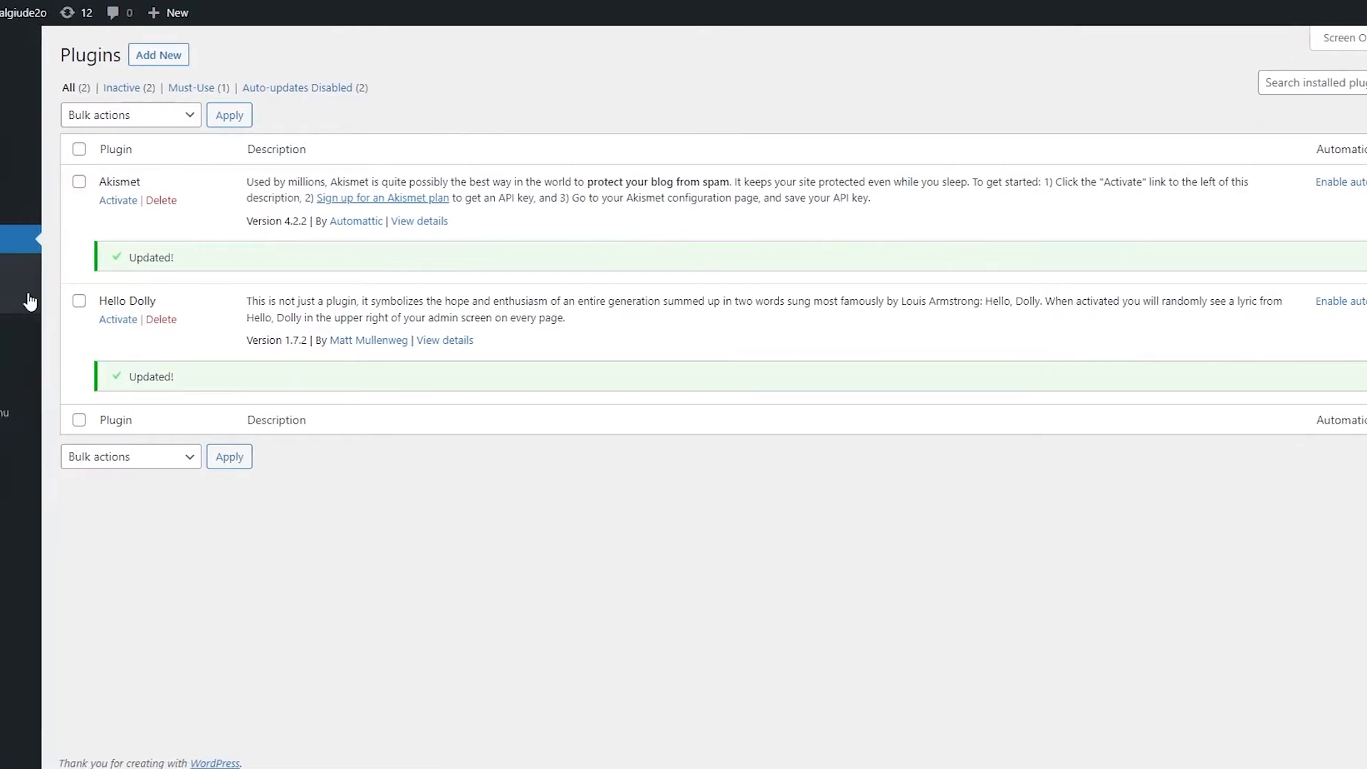
Step: Open the WordPress.com Plugins page and browse the premium plugins
click(41, 299)
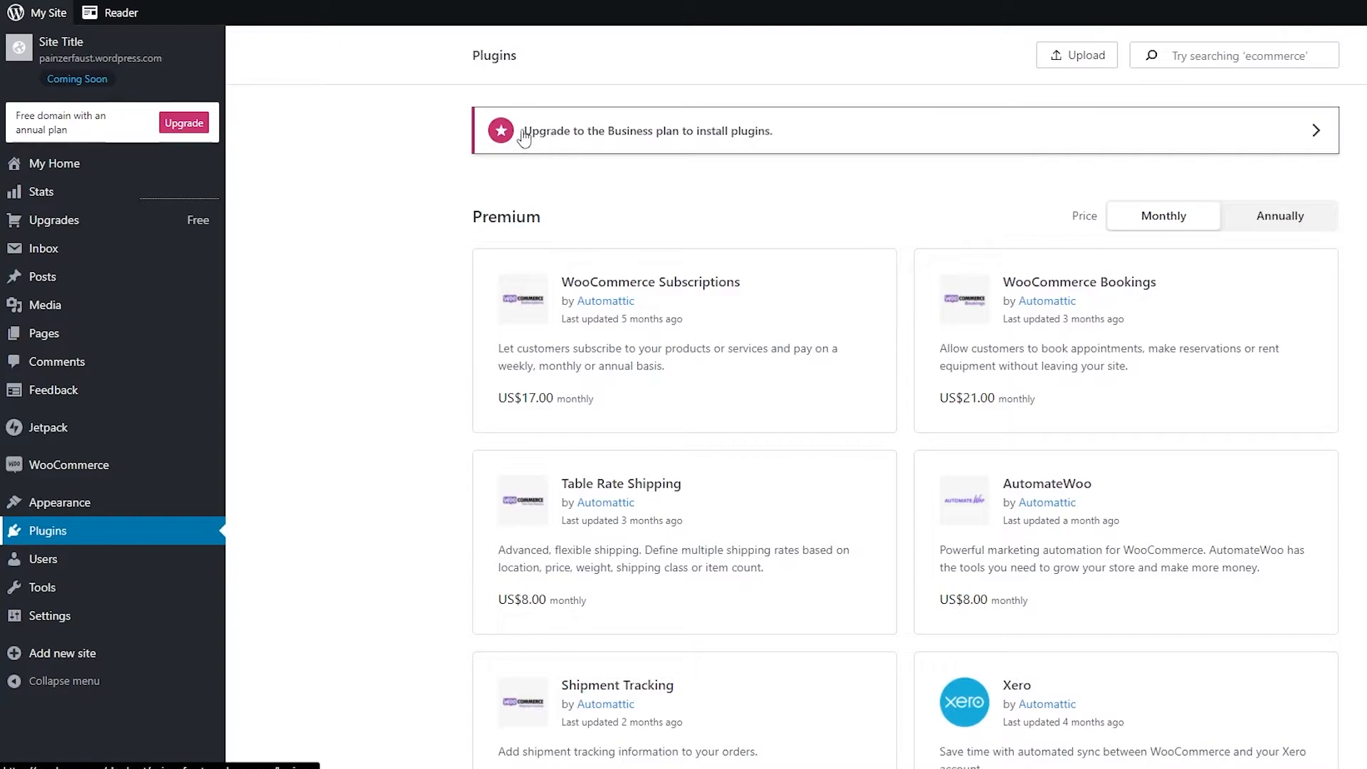
scroll(1067, 442, down, 2)
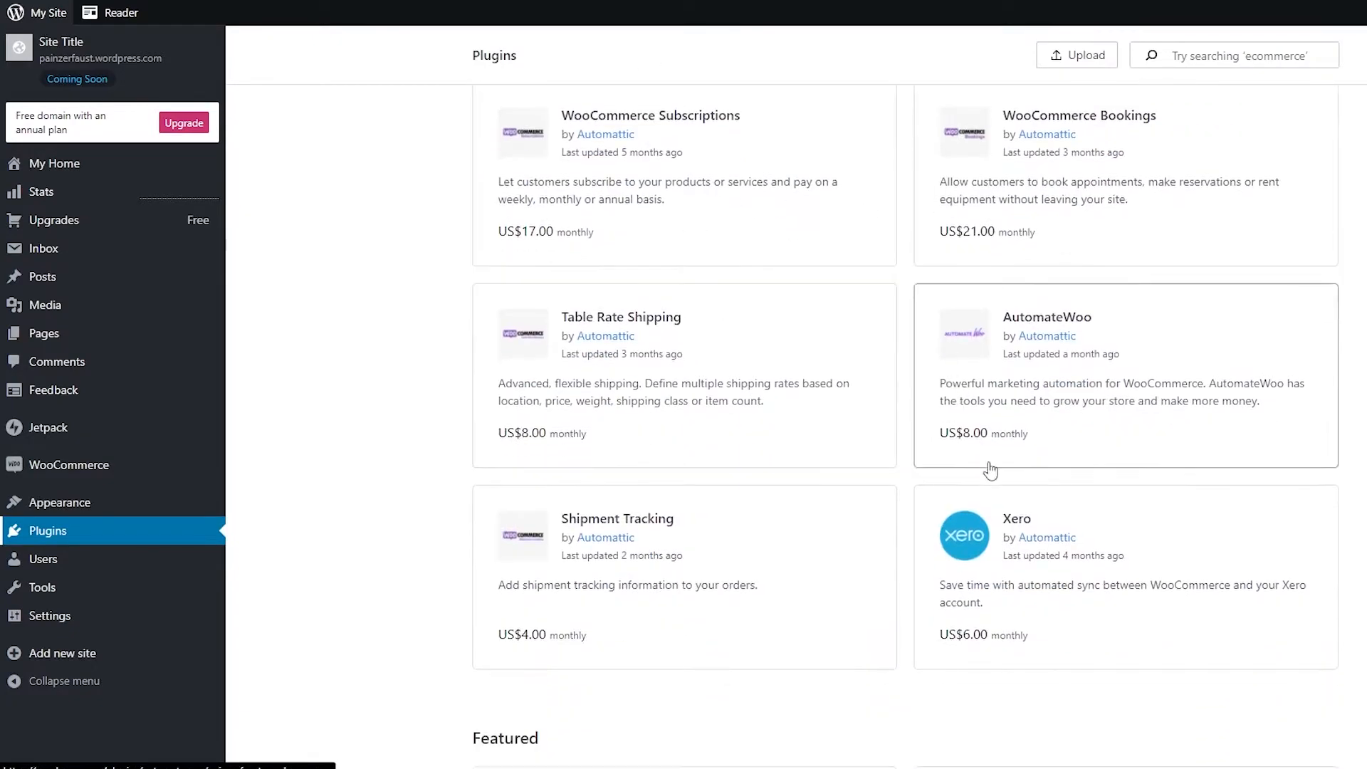
scroll(1067, 445, up, 2)
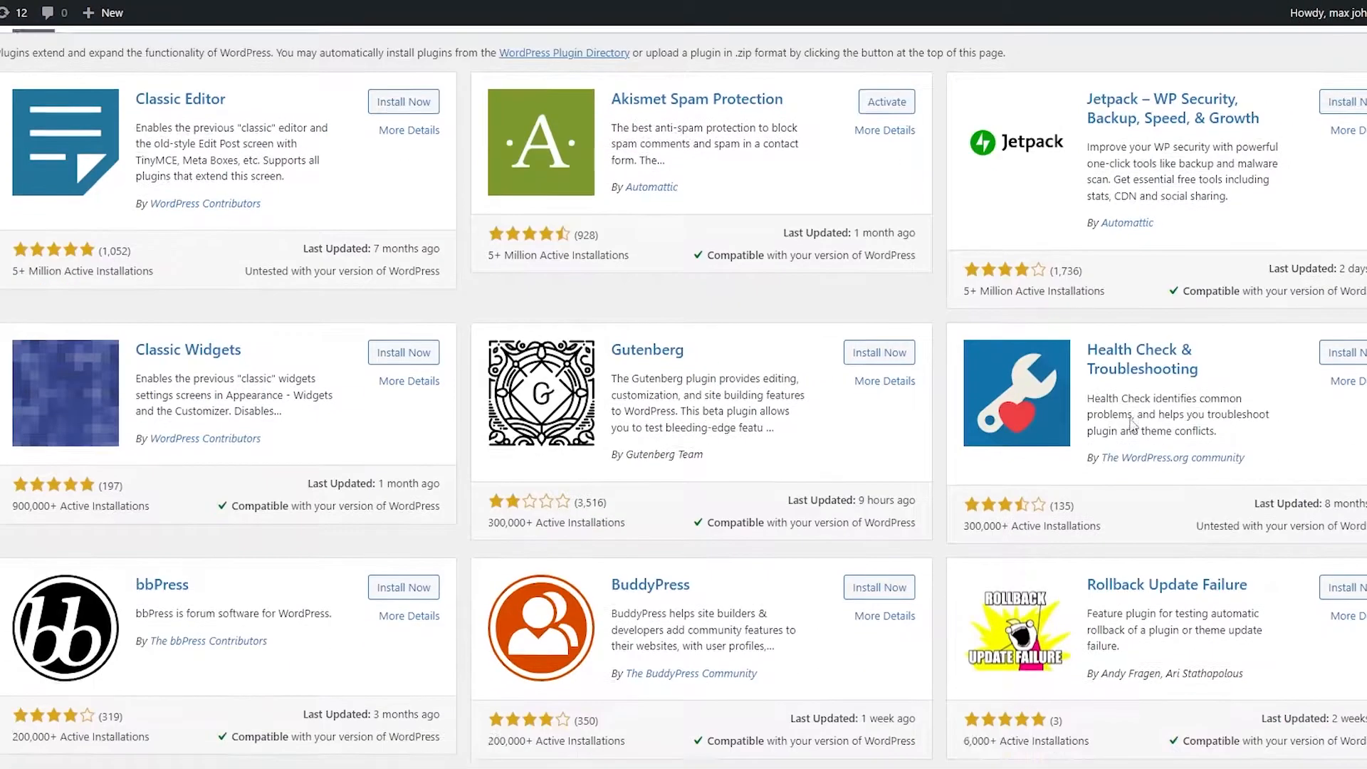
scroll(1175, 449, down, 1)
scroll(617, 510, up, 3)
Step: Search the plugin directory for astra
click(1204, 107)
text(a)
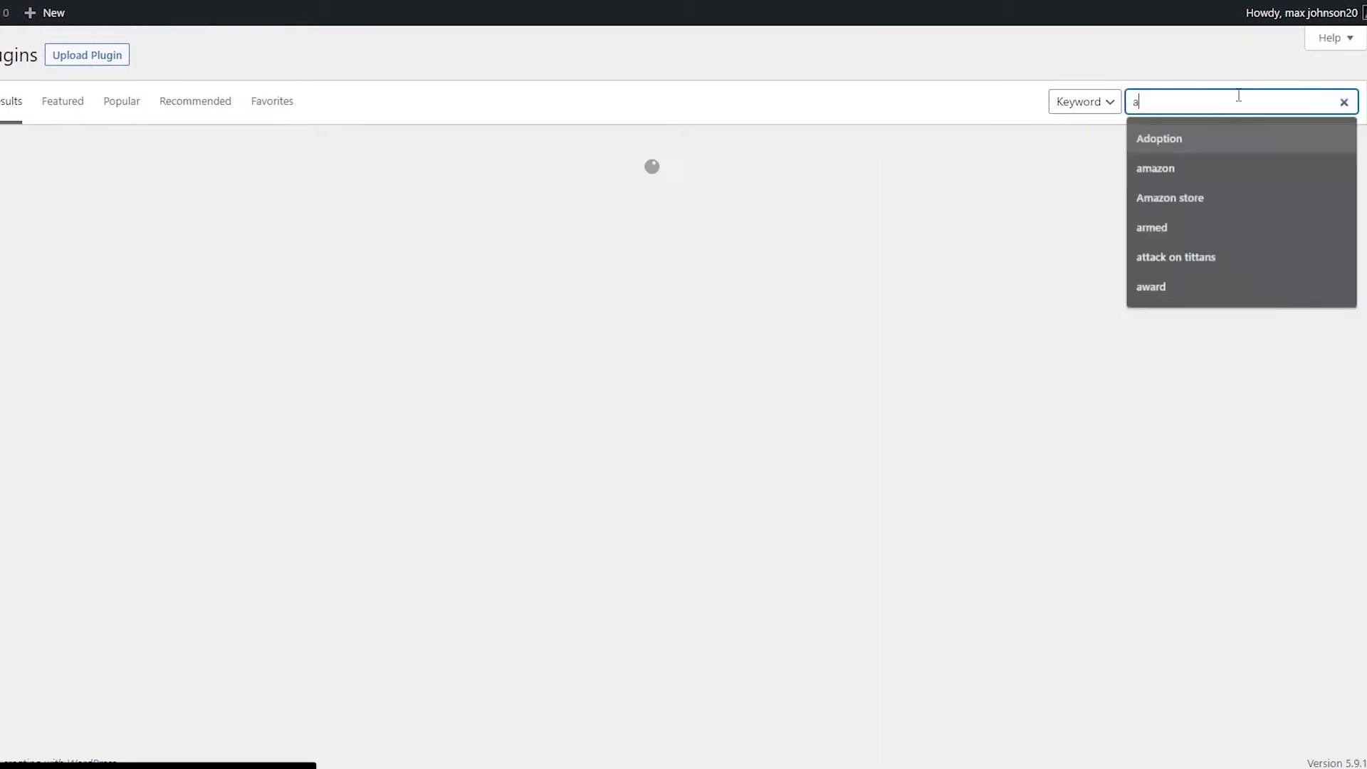
click(1189, 99)
text(stra)
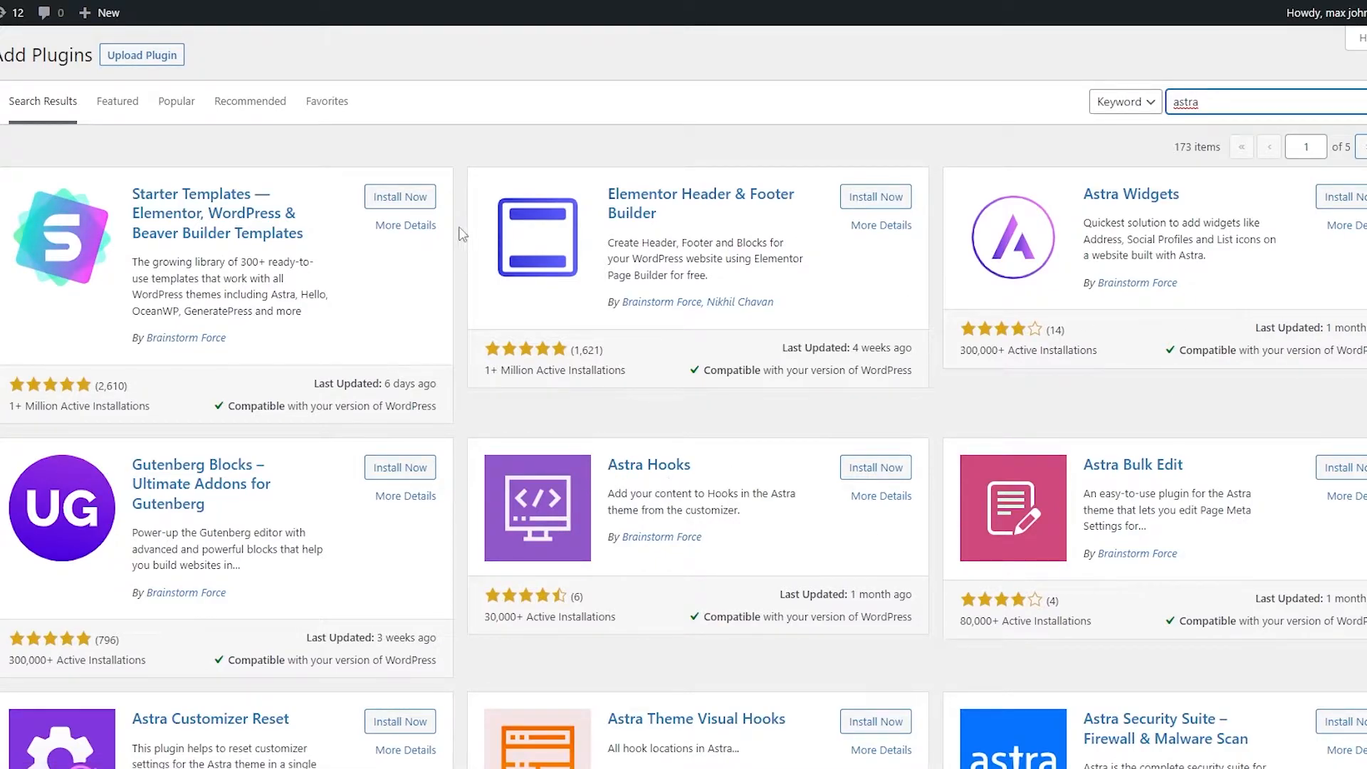
Step: Install and activate the Starter Templates plugin and open its library
click(412, 197)
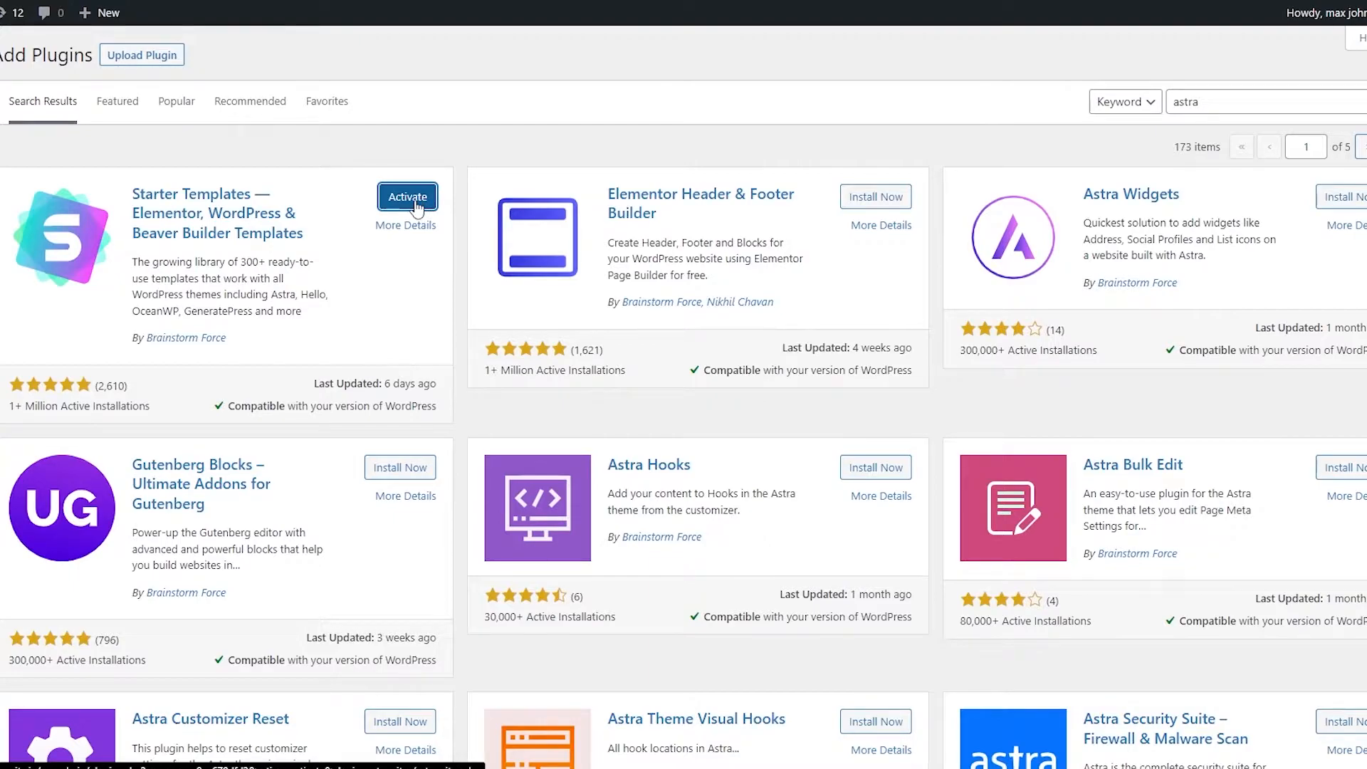
click(417, 208)
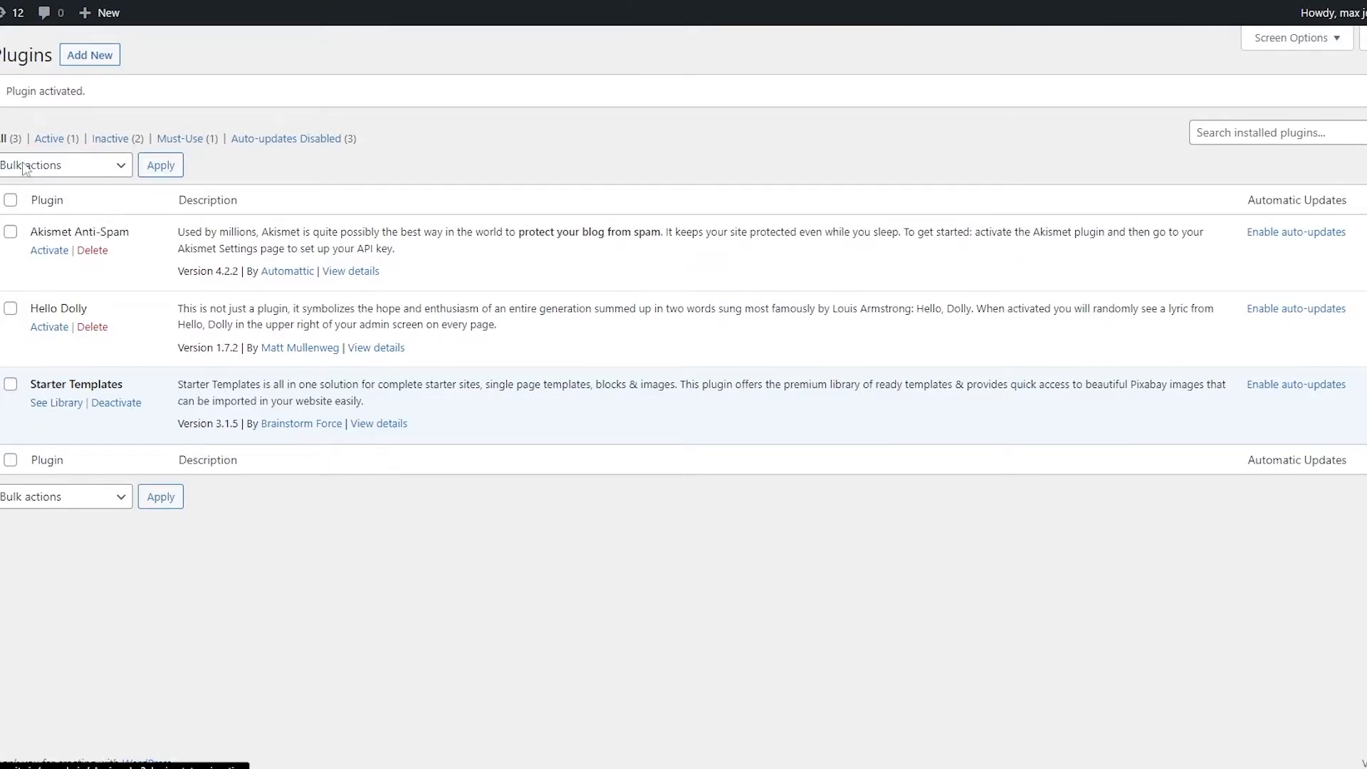
click(49, 411)
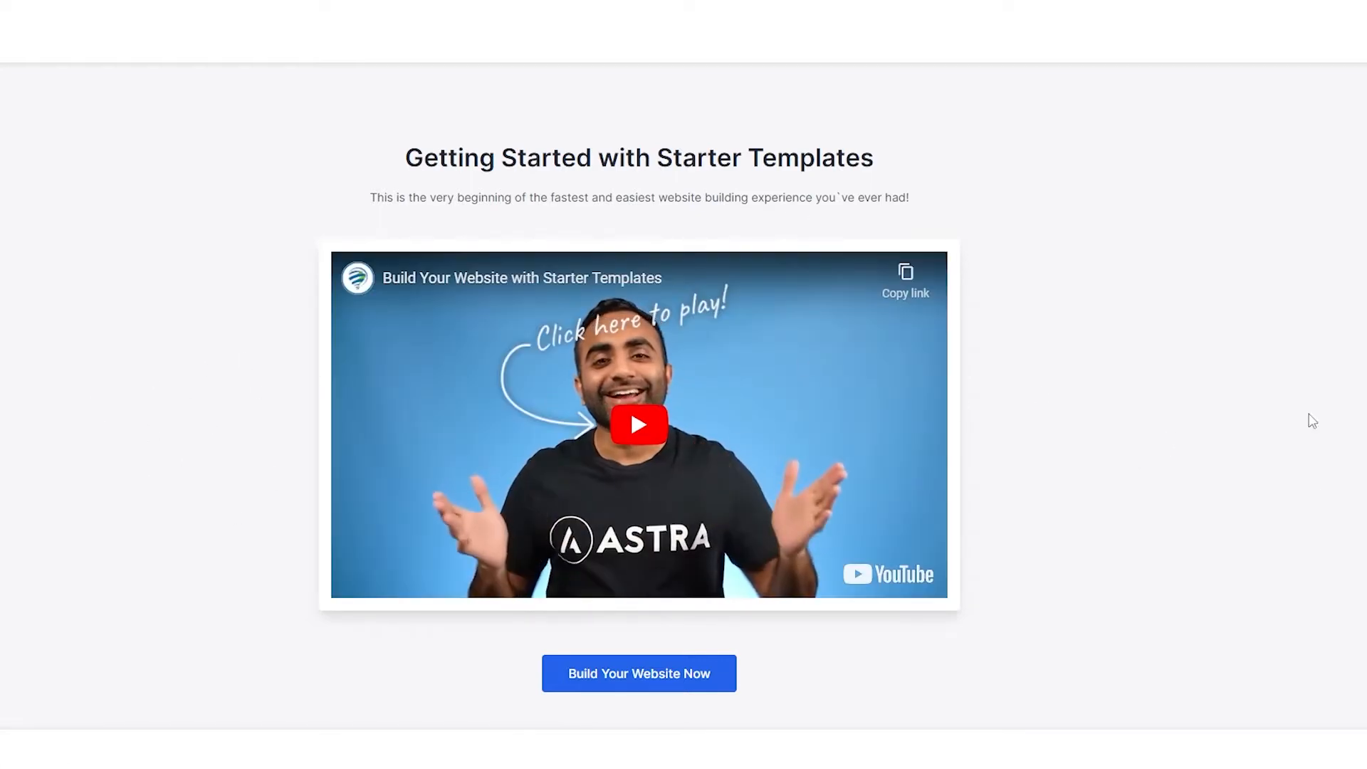
Step: Start building the website with Starter Templates, choosing Elementor as the page builder
click(620, 680)
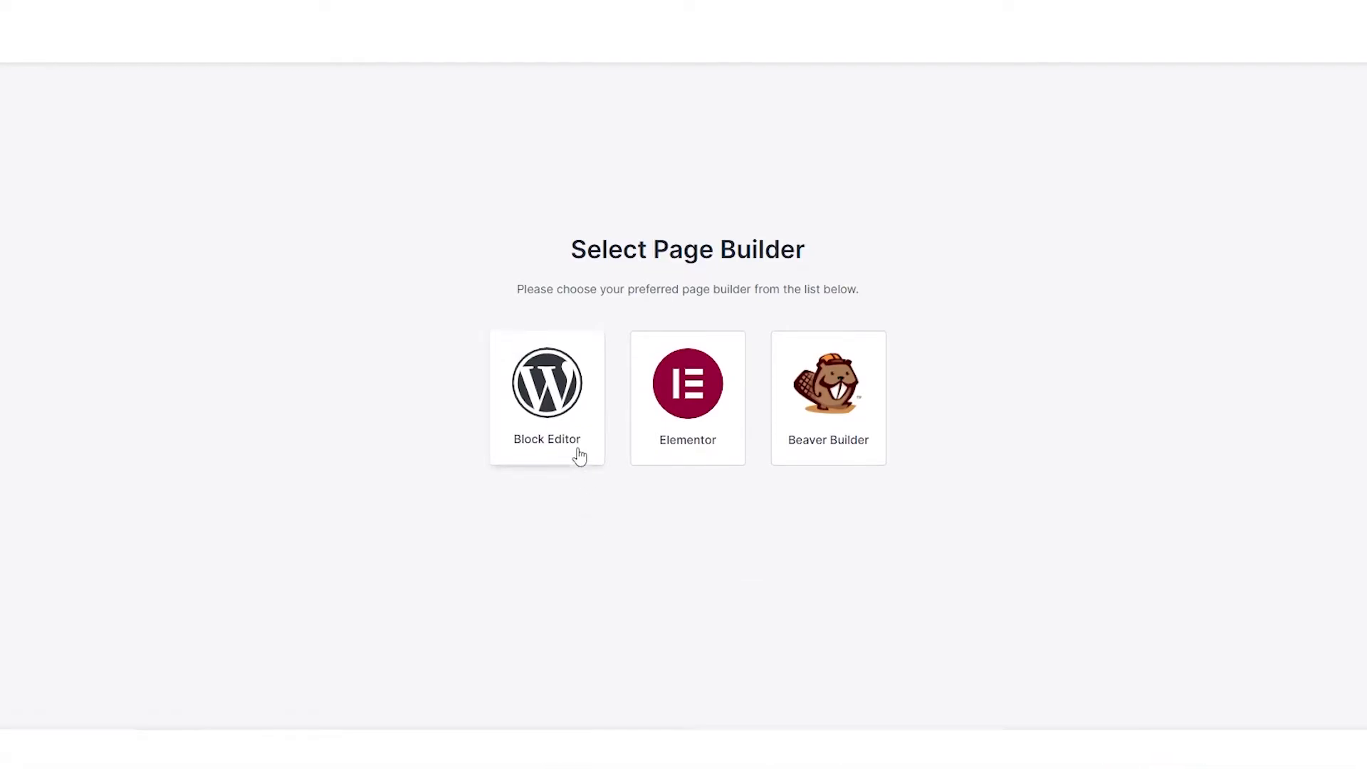
click(698, 445)
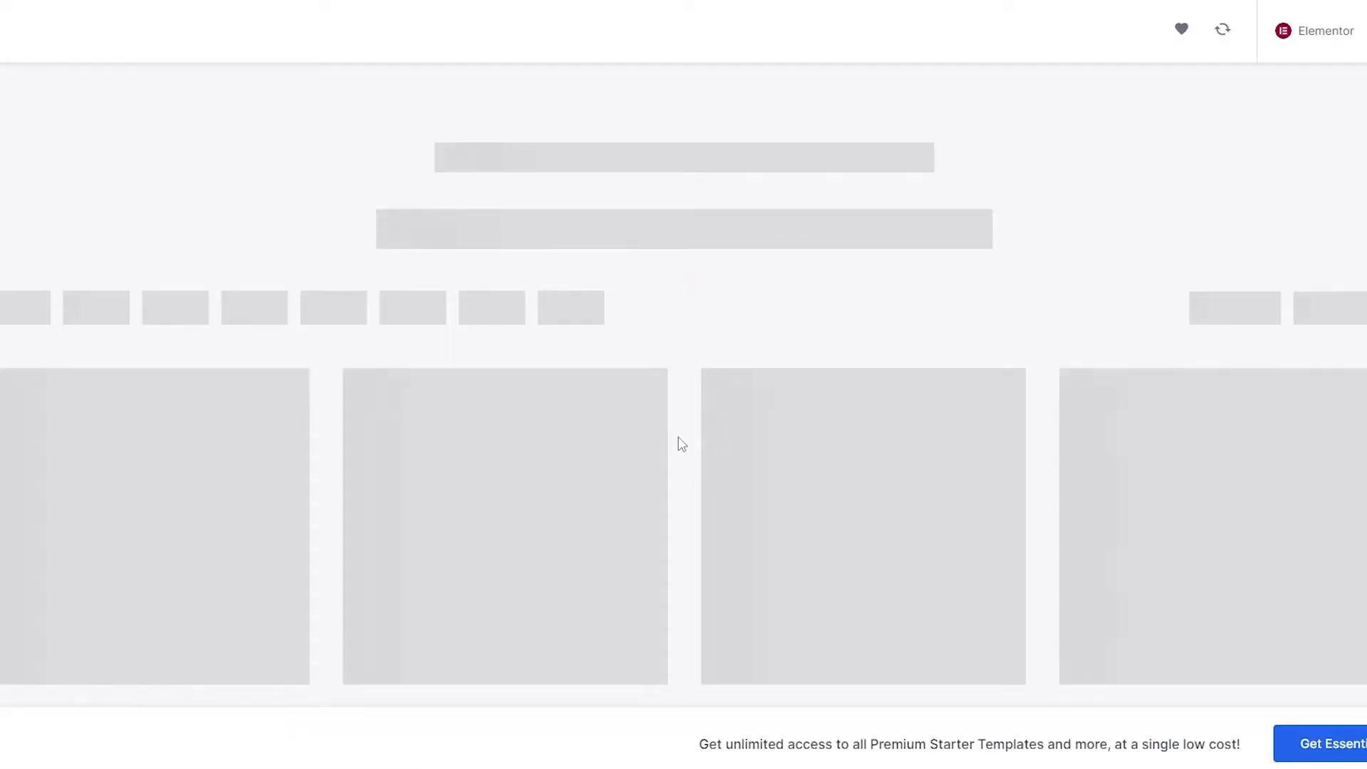
Step: Browse the starter template library and select the Outdoor Adventure template
scroll(703, 450, down, 2)
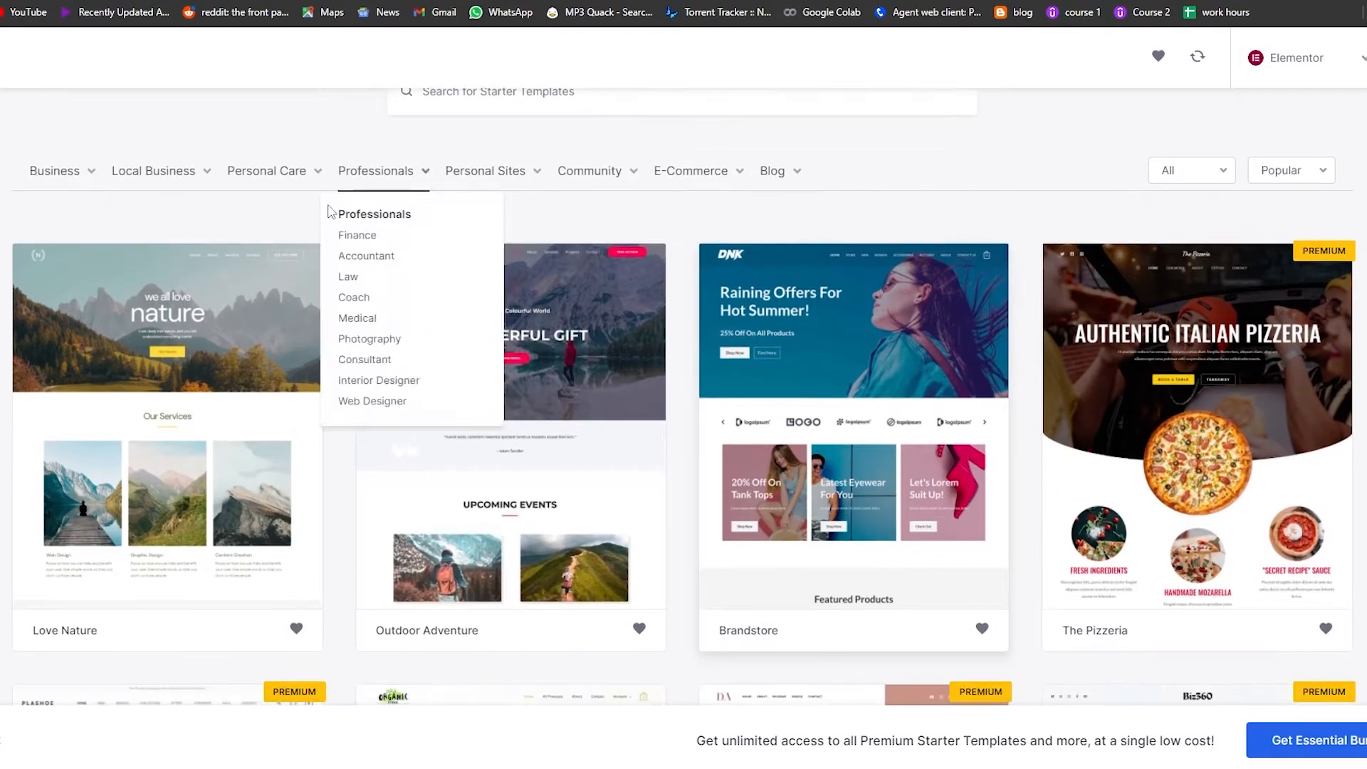
scroll(595, 474, down, 3)
scroll(677, 458, up, 1)
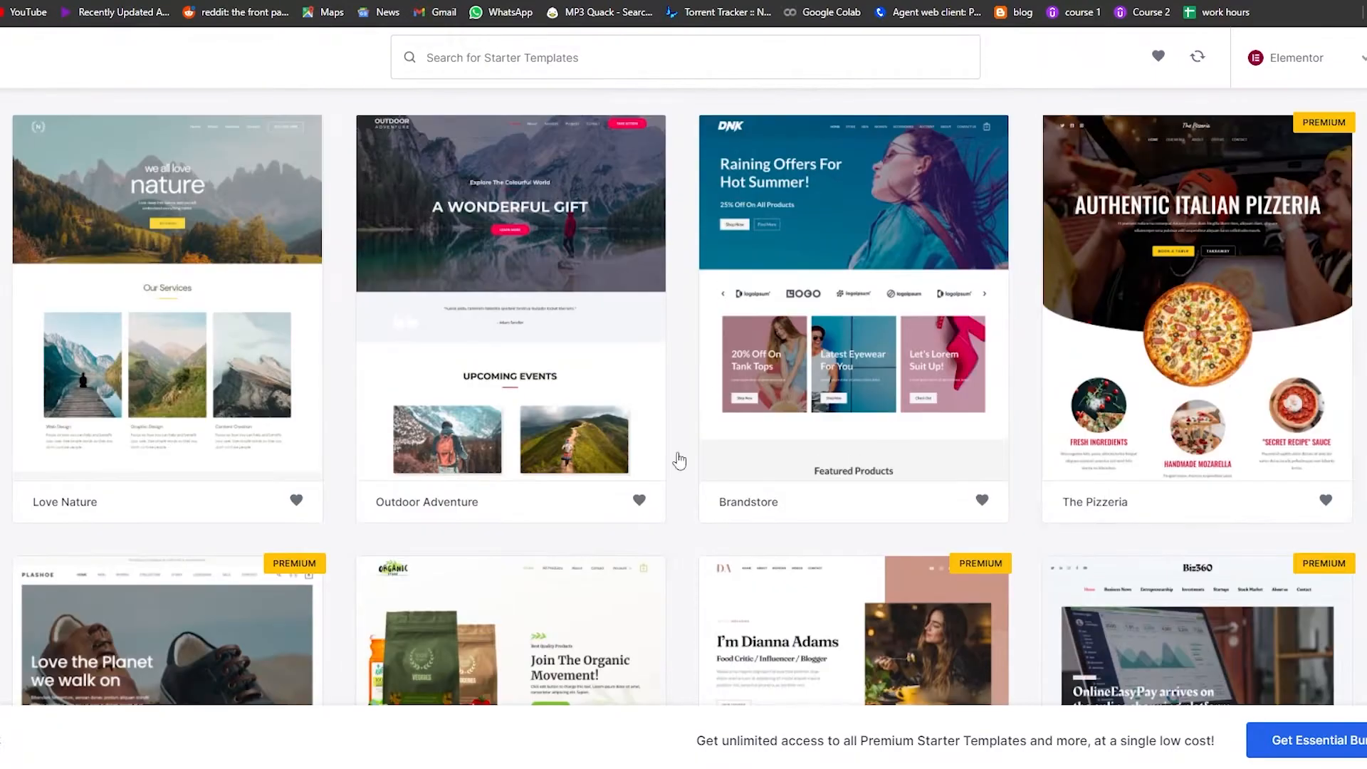
scroll(955, 552, up, 3)
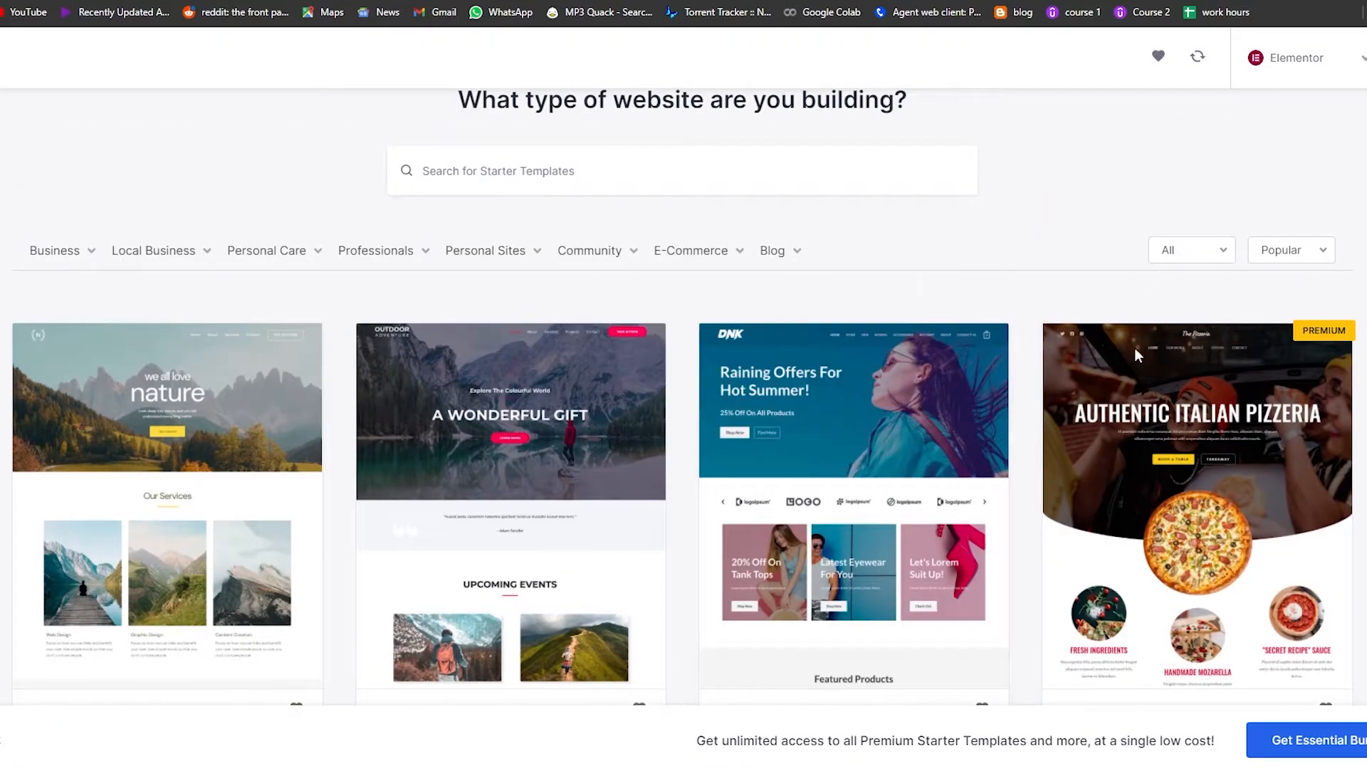
scroll(1061, 326, down, 3)
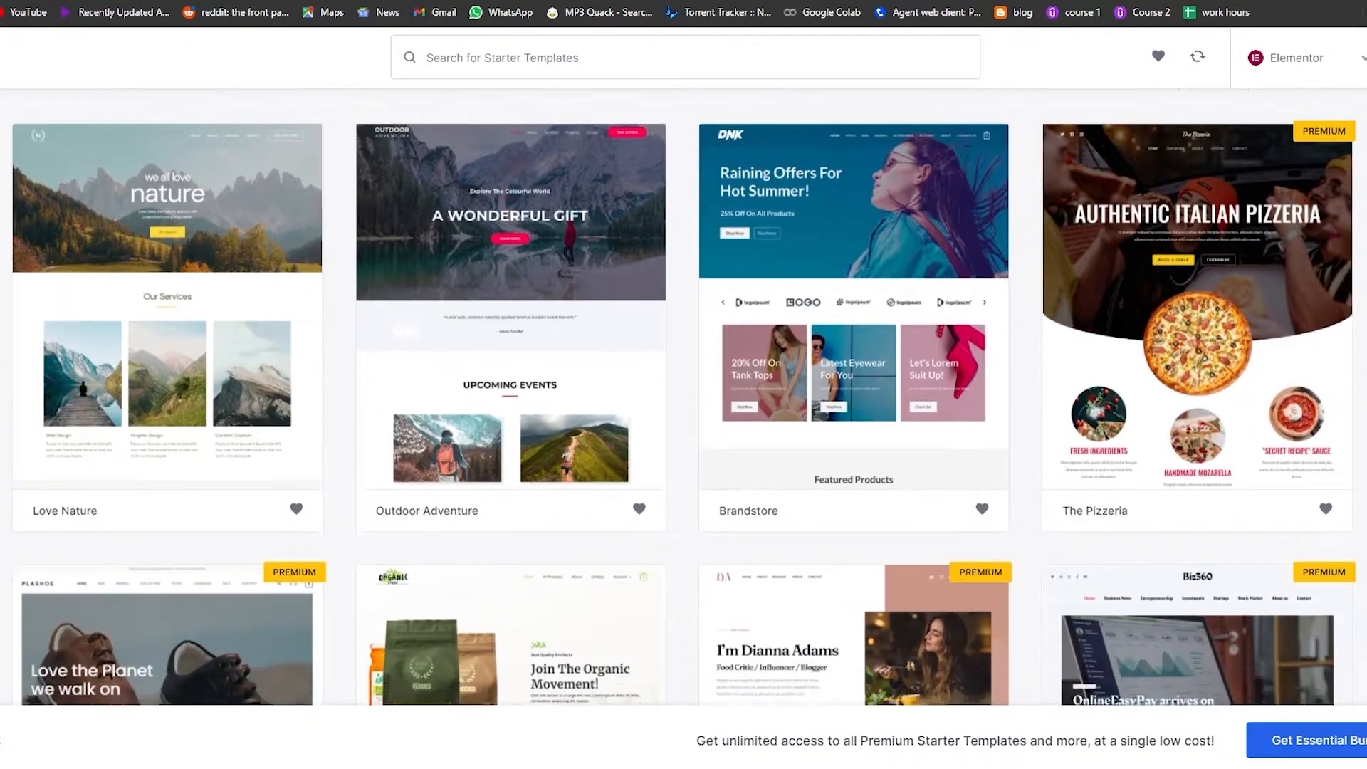
scroll(684, 397, down, 3)
scroll(461, 302, down, 5)
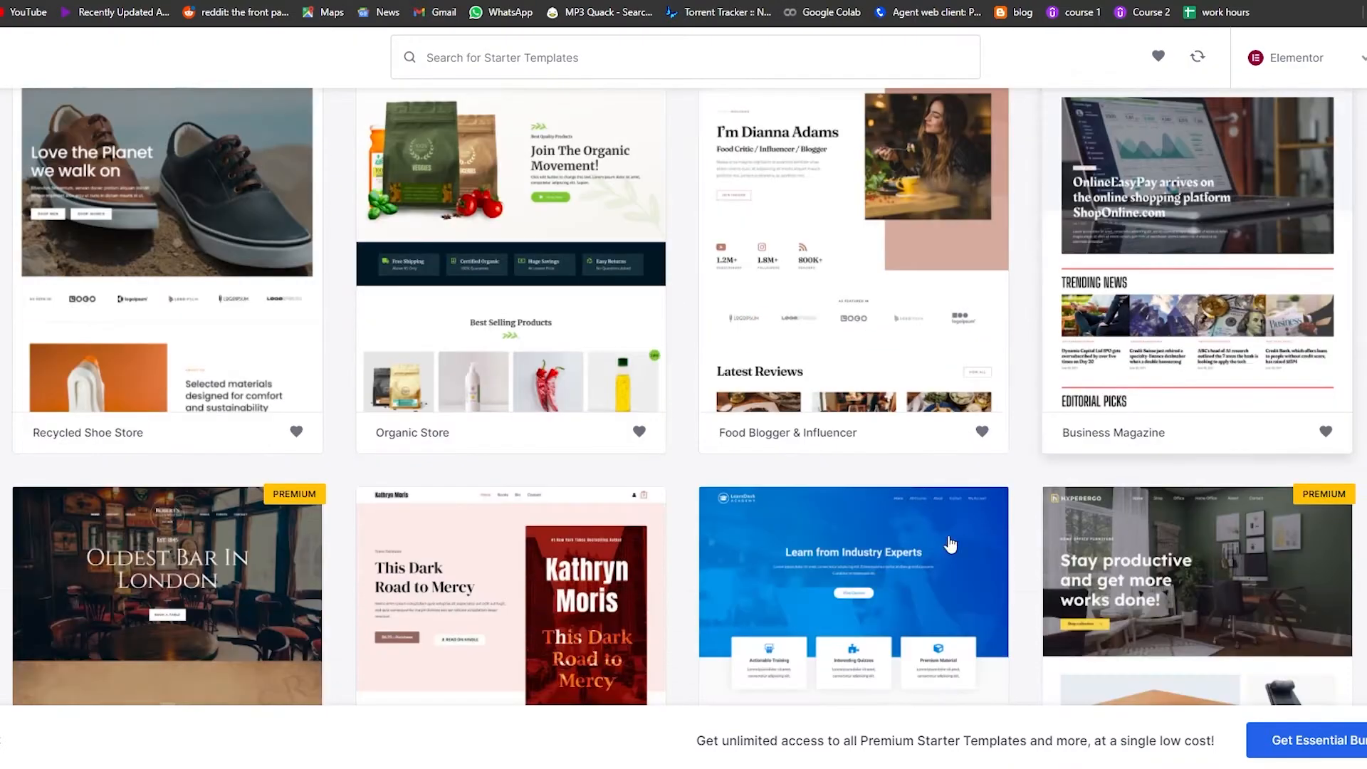
scroll(738, 550, down, 1)
scroll(650, 561, up, 10)
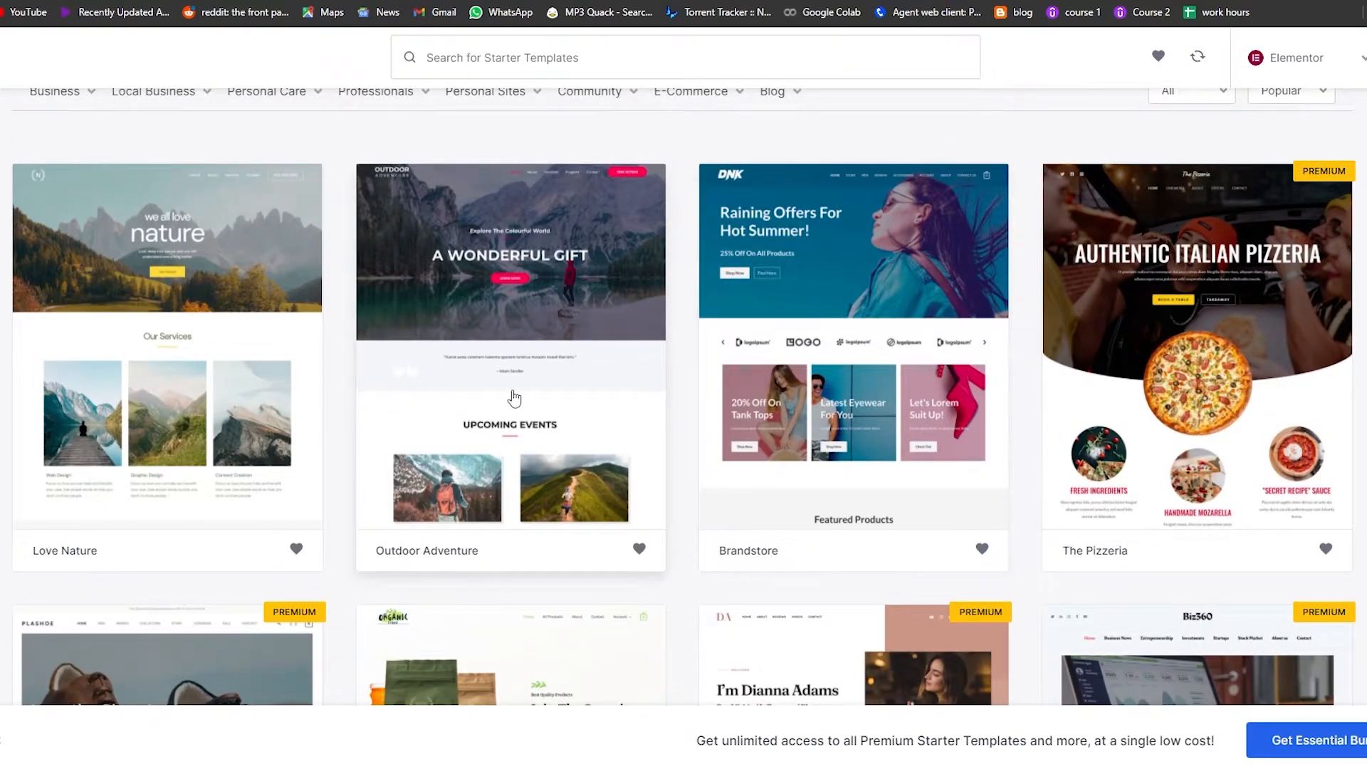
click(513, 397)
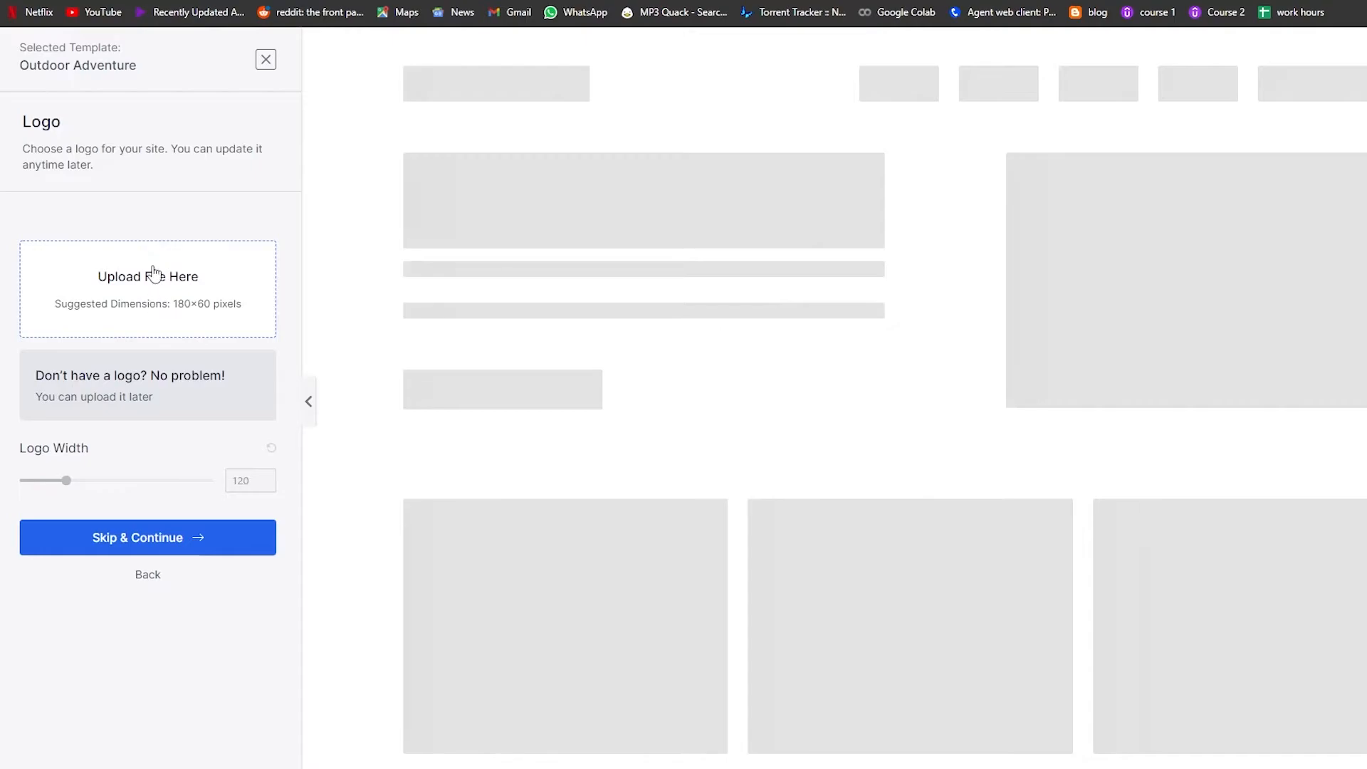
click(153, 299)
click(763, 379)
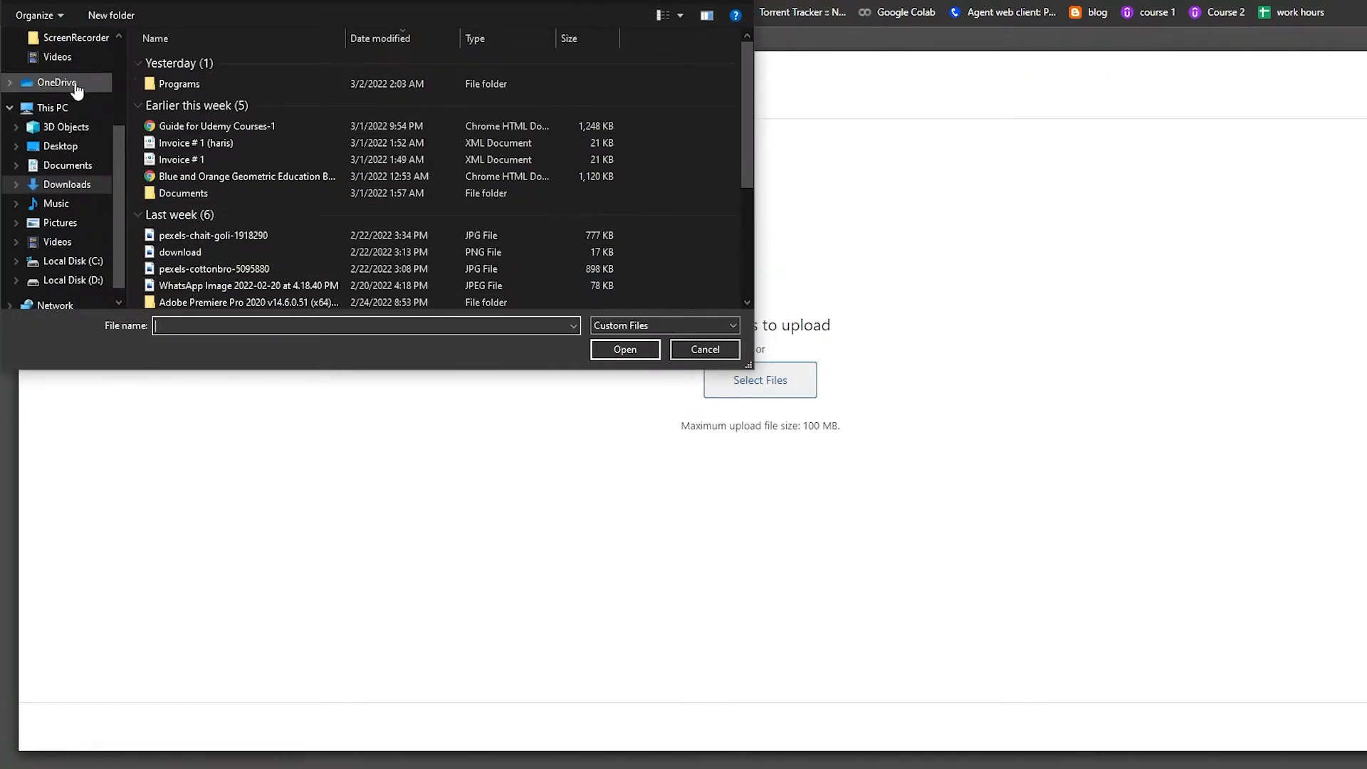
scroll(76, 89, up, 3)
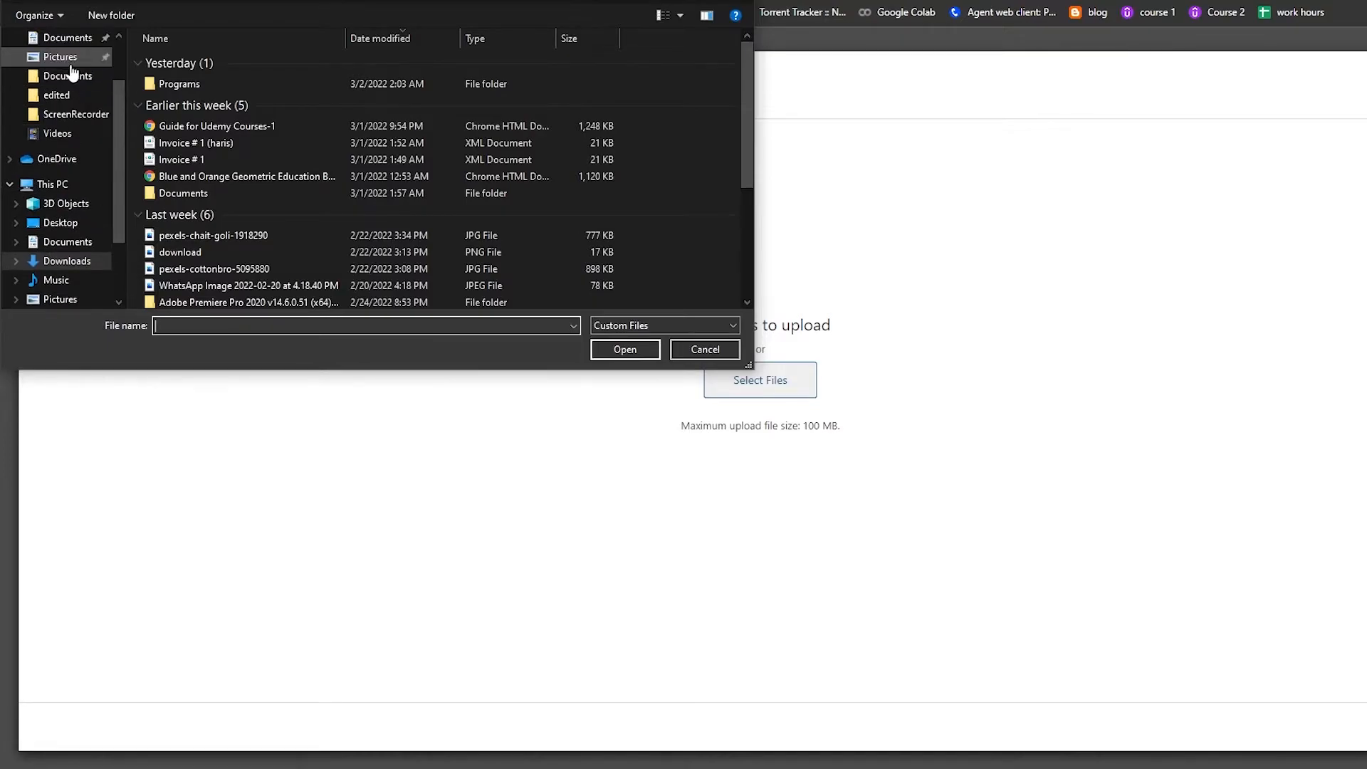
click(71, 61)
click(522, 200)
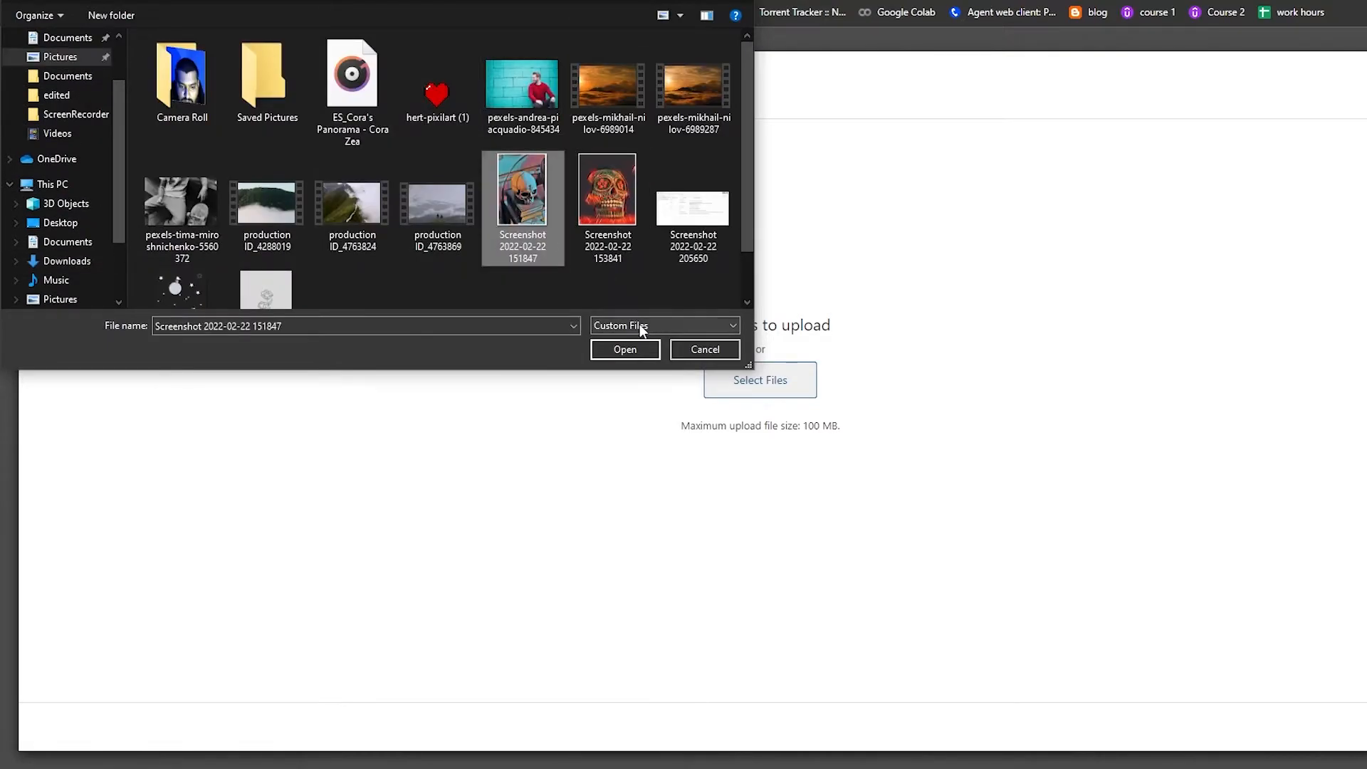
scroll(577, 292, down, 1)
click(642, 351)
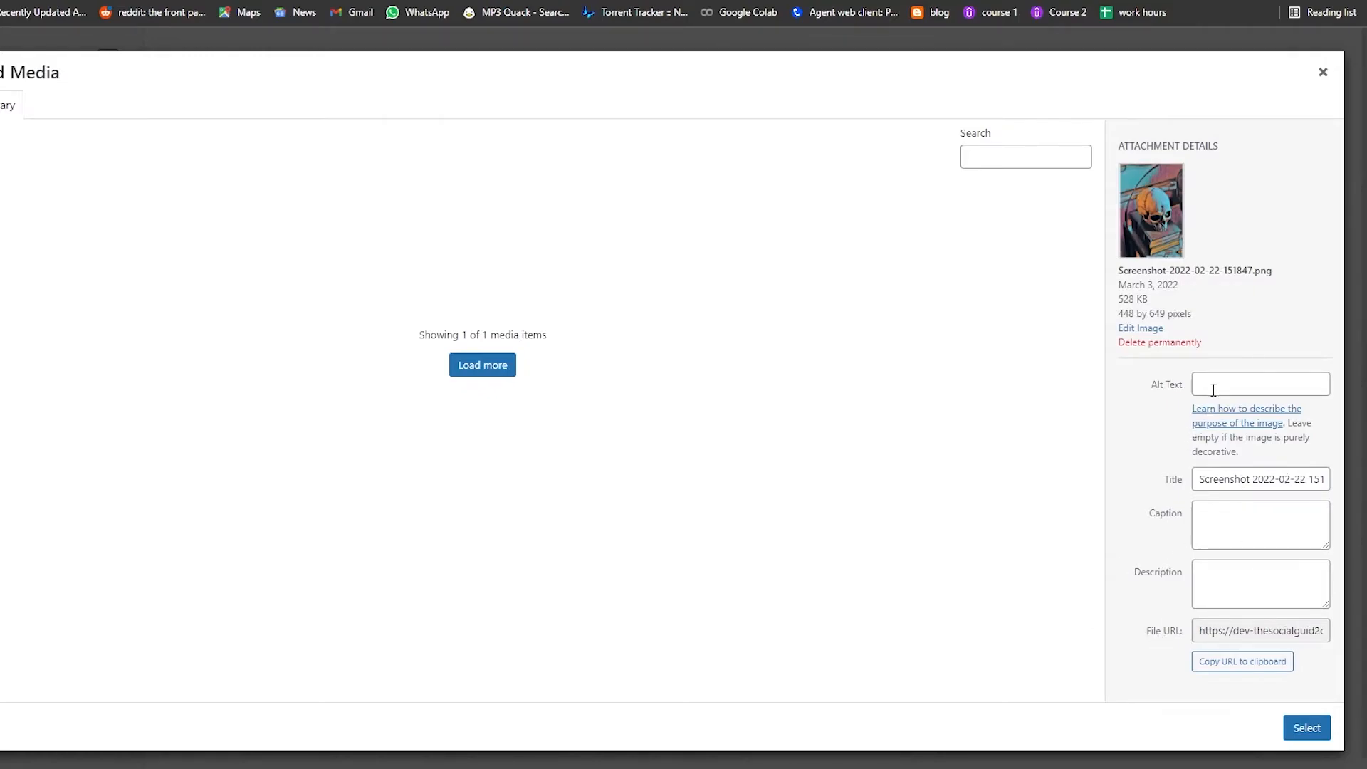
Step: Title the uploaded image Colorful Skull, give it the alt text Skull, and select it as the logo
triple_click(1255, 486)
text(Colorful Skull)
click(1221, 382)
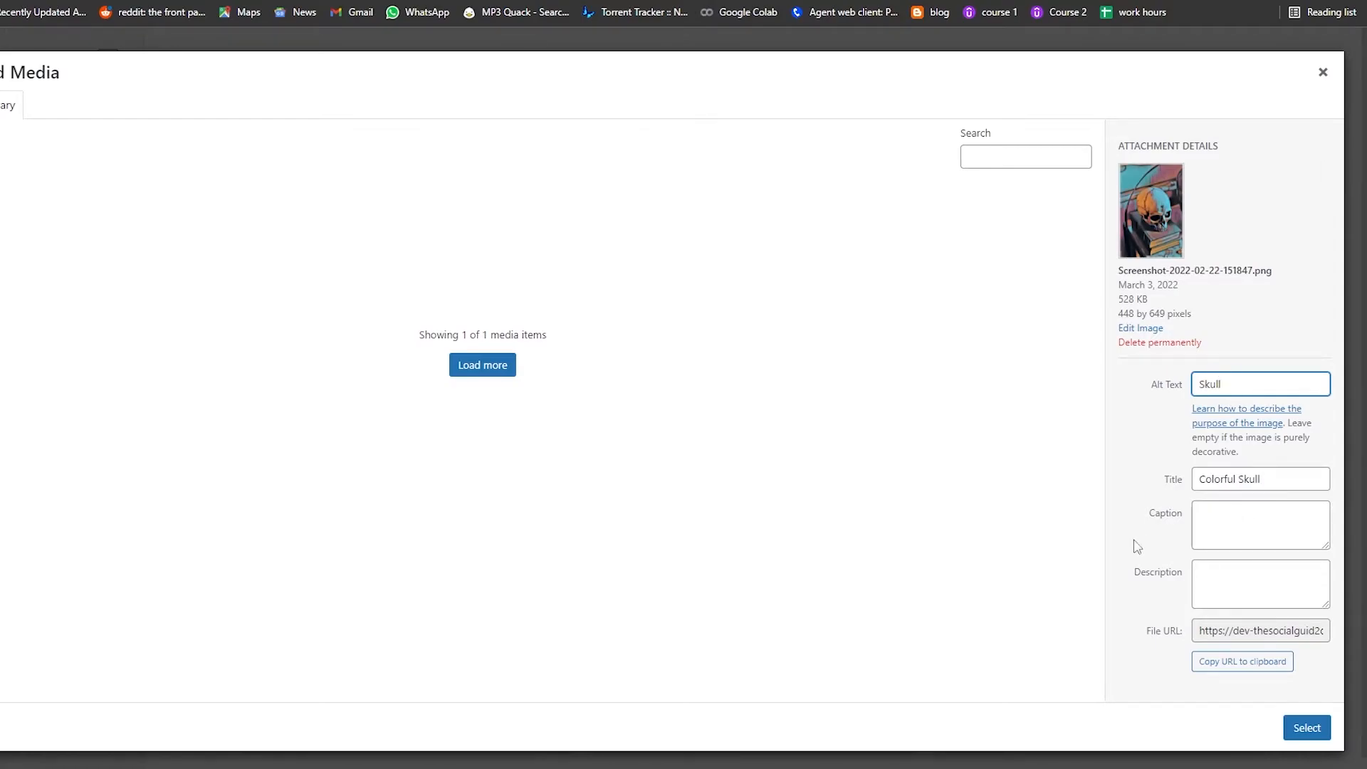
click(1307, 730)
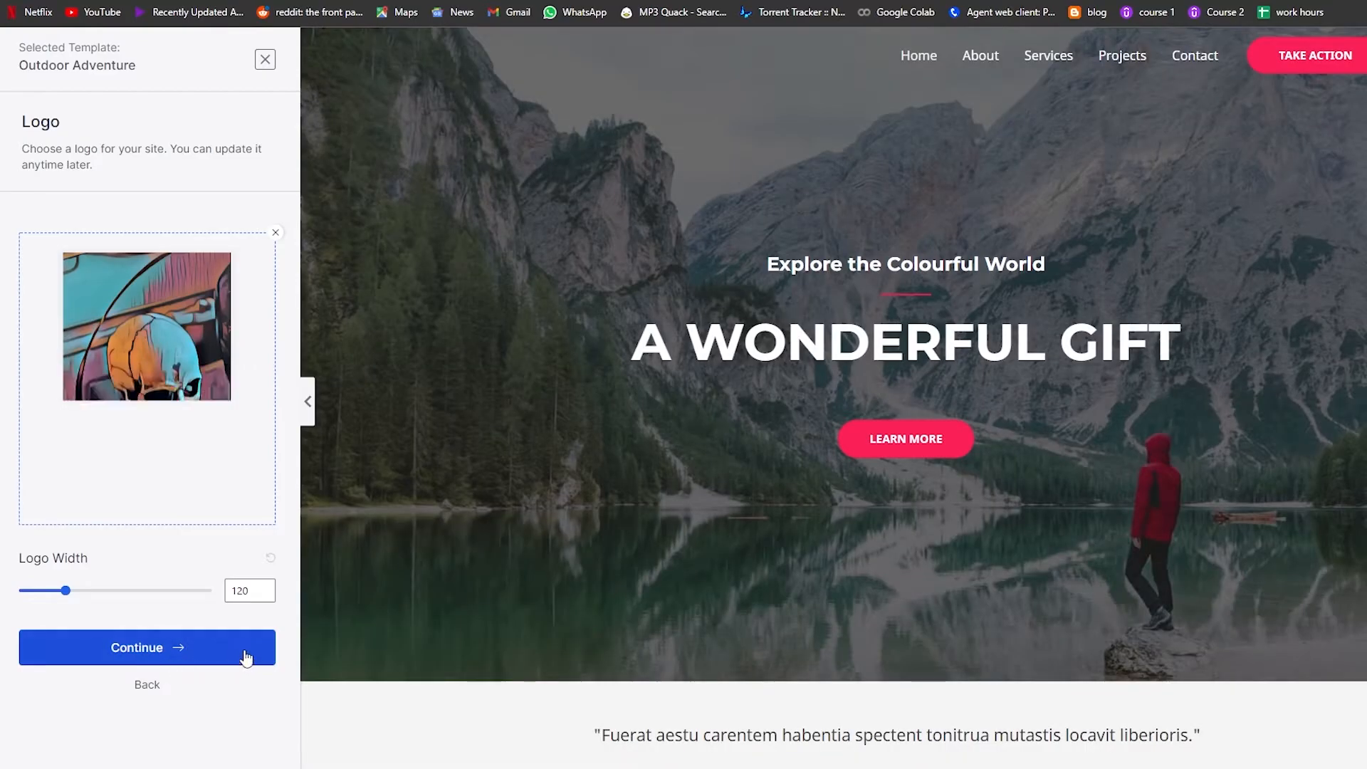
Step: Set the logo width to 82 and continue to the colors and fonts settings
mouse_move(66, 591)
mouse_down()
mouse_move(205, 595)
mouse_move(20, 598)
mouse_move(49, 602)
mouse_up()
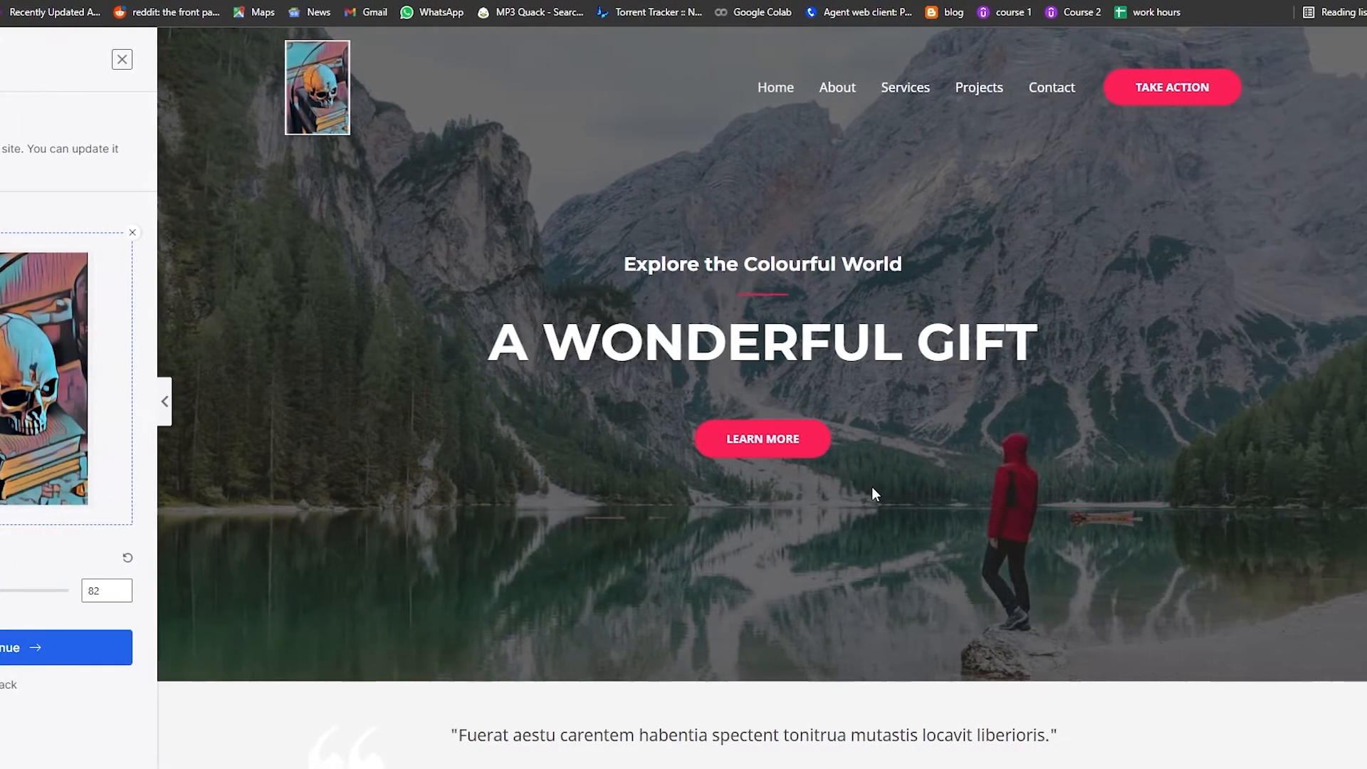
scroll(1017, 487, down, 3)
scroll(874, 491, up, 3)
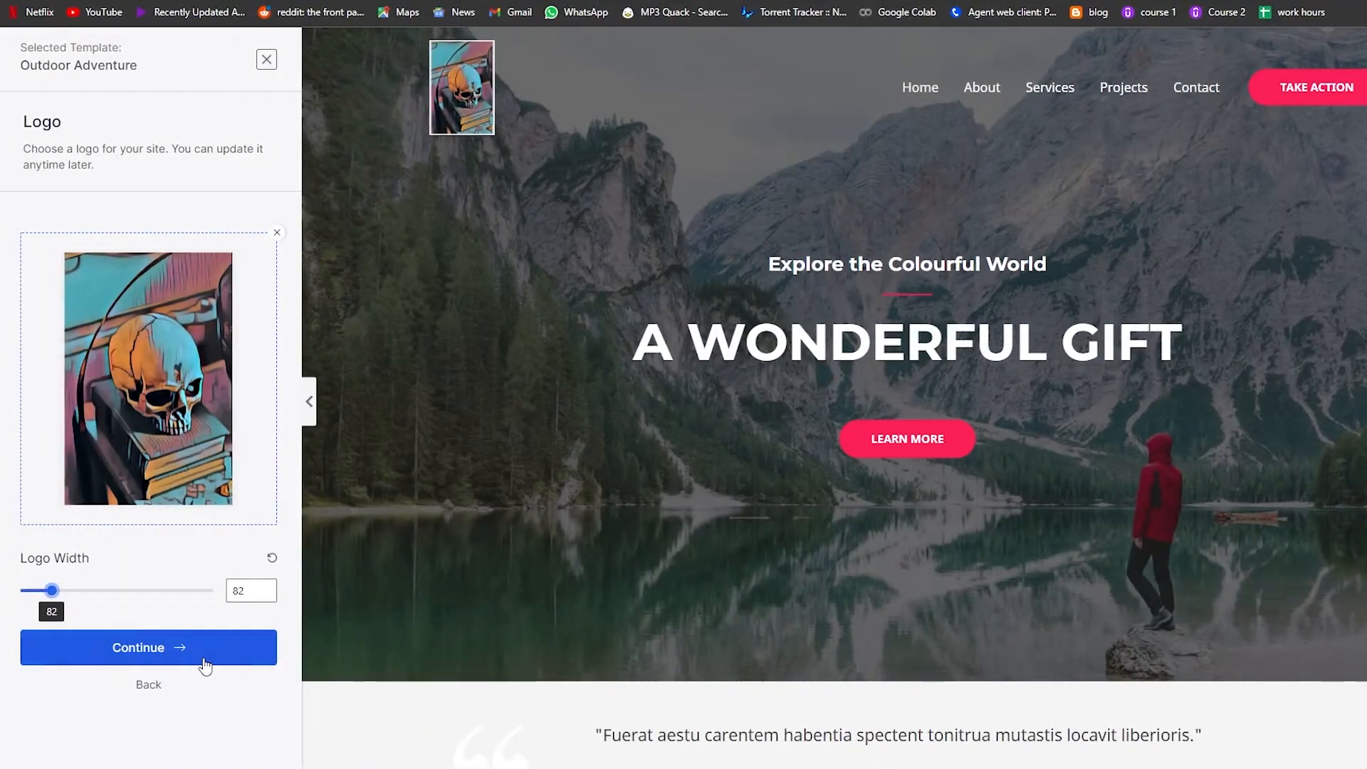
click(205, 665)
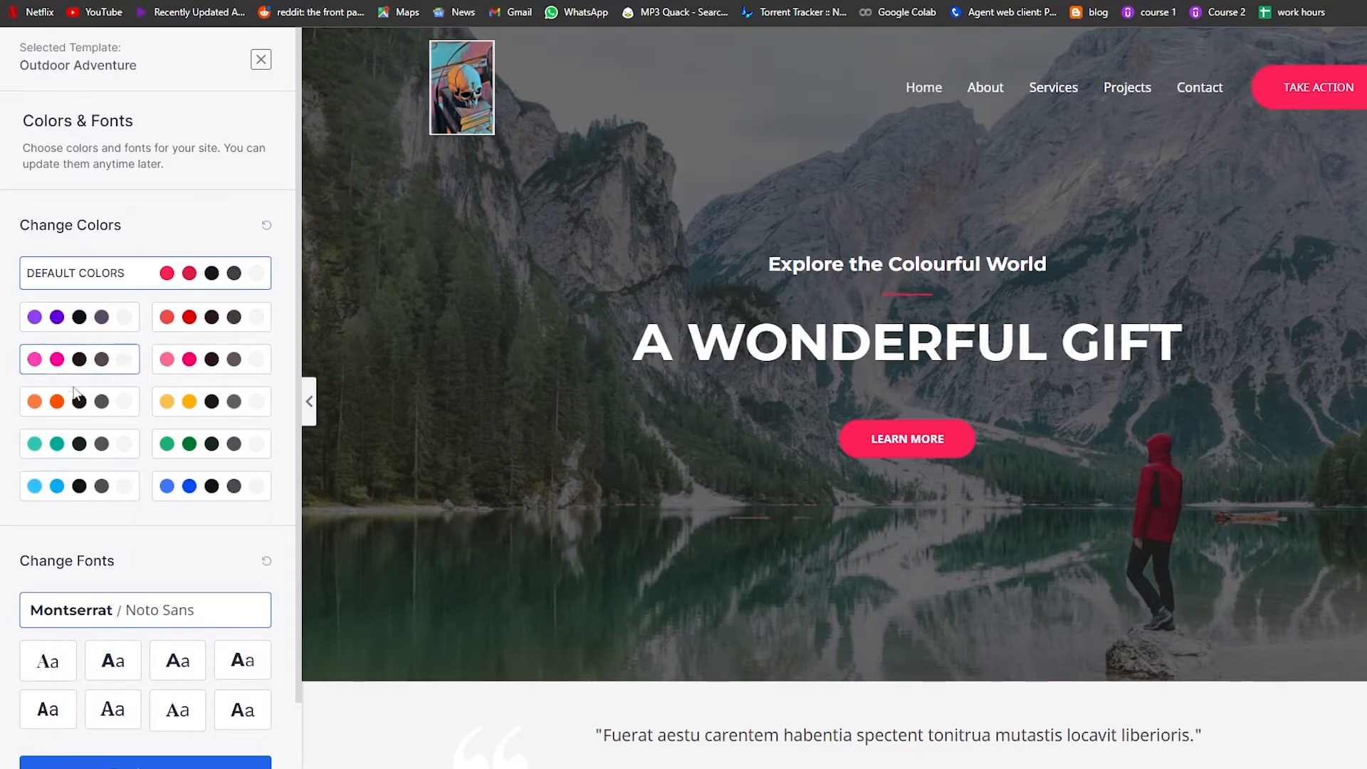
Step: Apply the pink color palette to the template
click(77, 361)
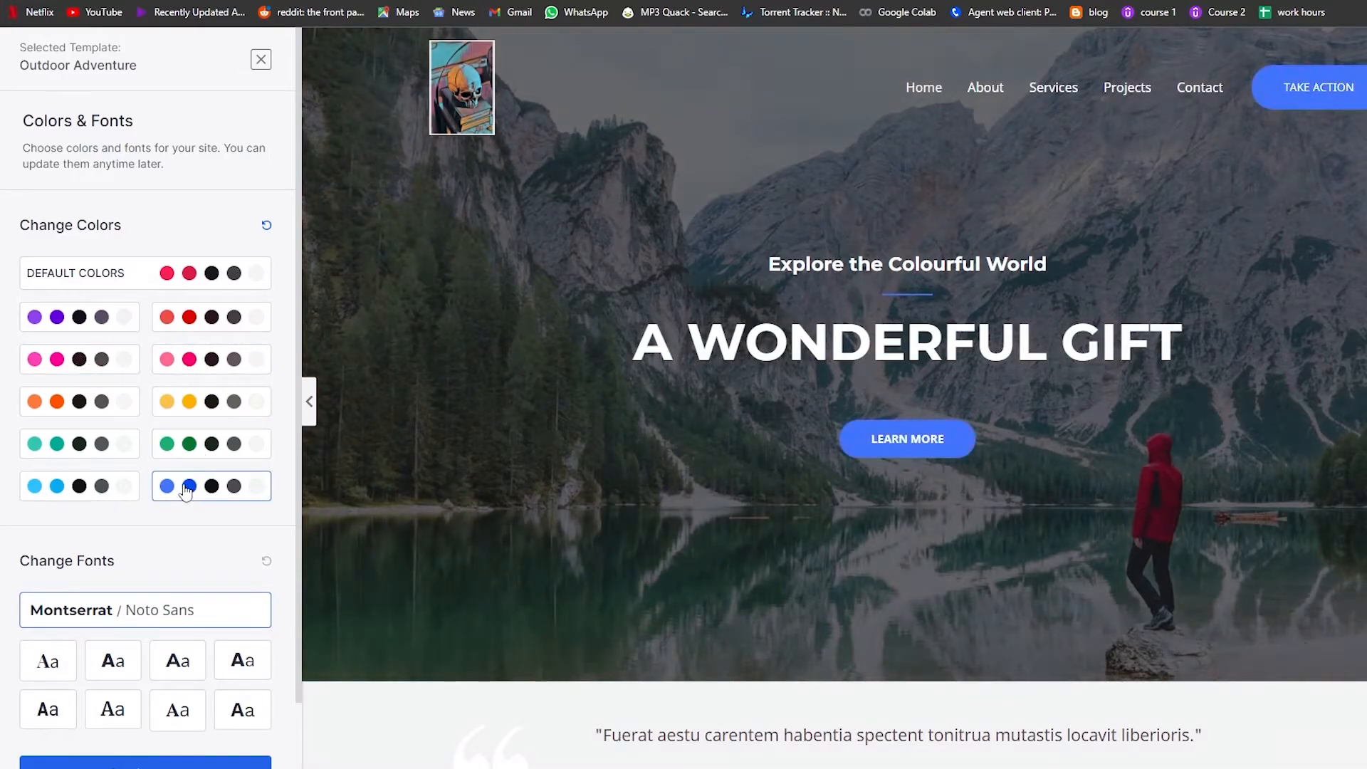
click(71, 362)
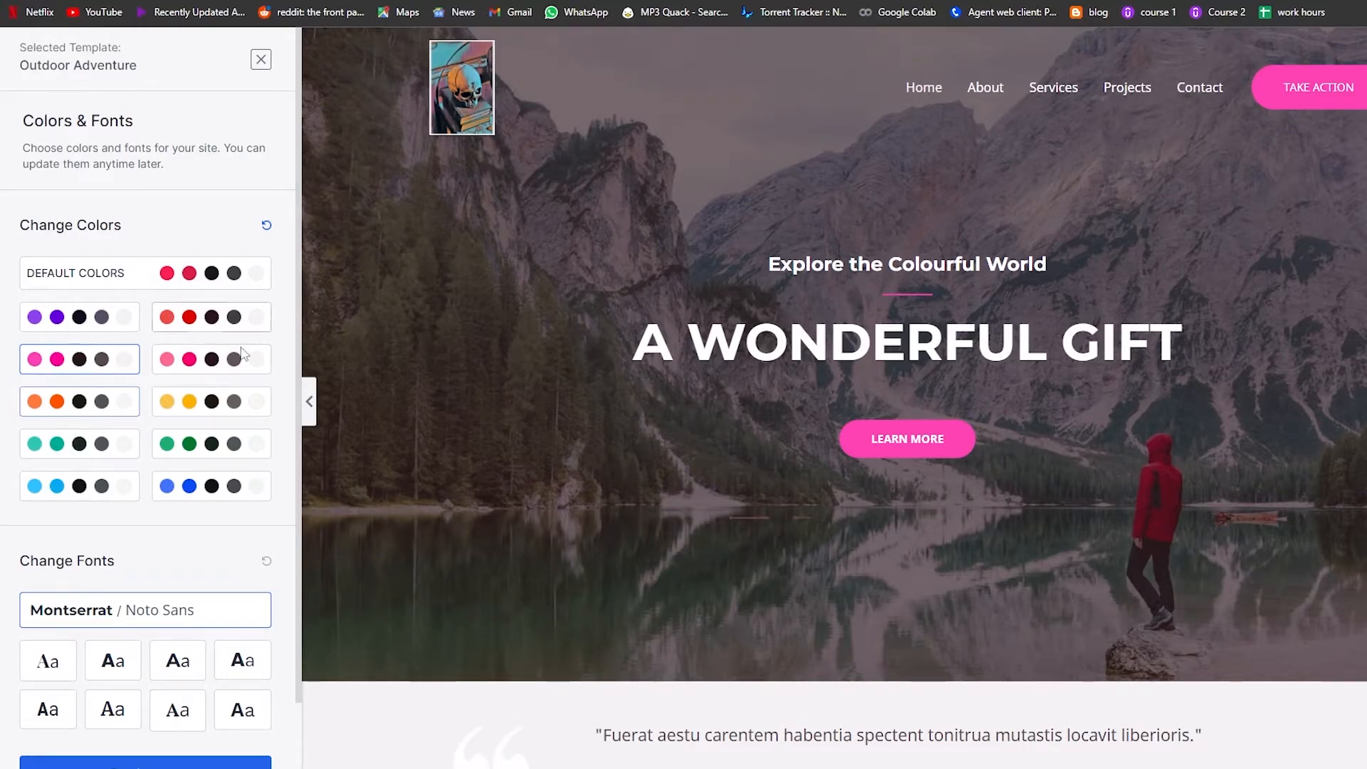
scroll(175, 505, down, 1)
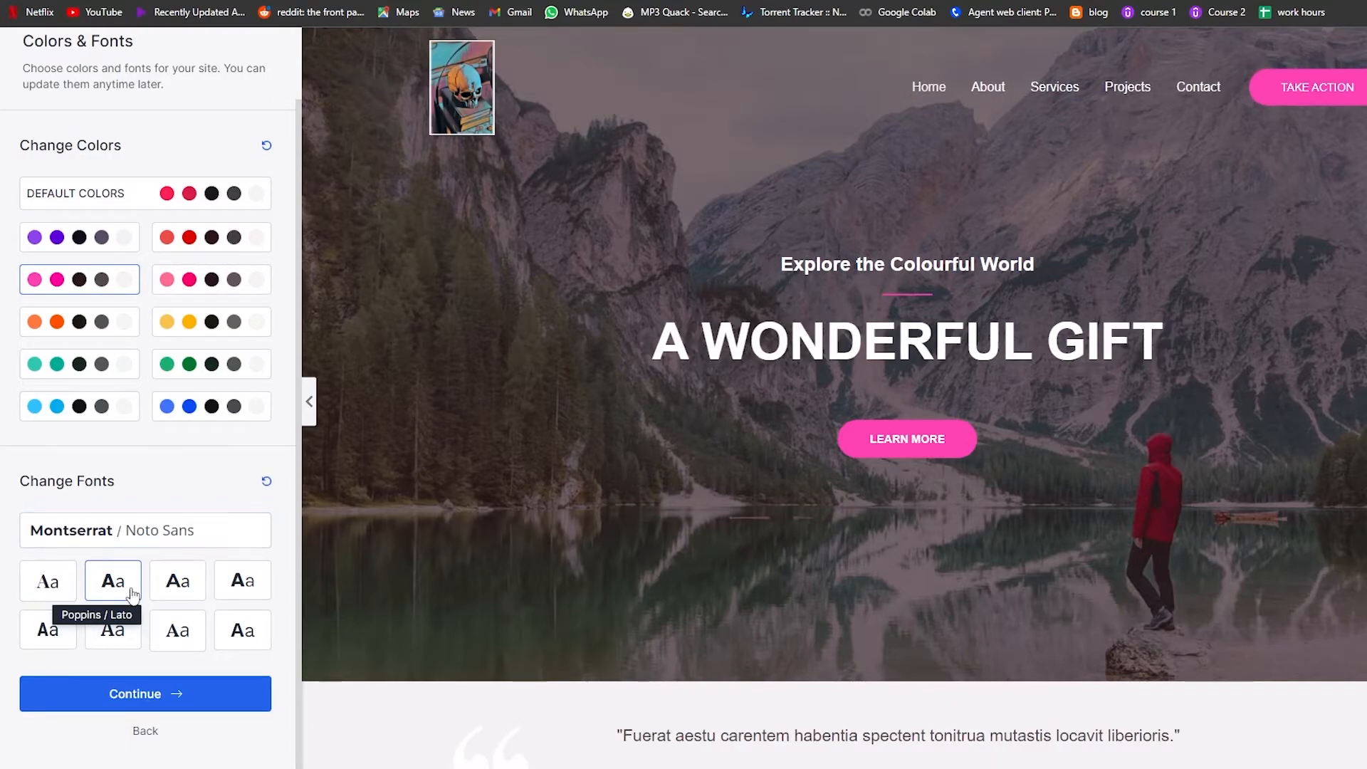
Step: Try several font pairings, settle on Montserrat / Lato, and continue
click(179, 585)
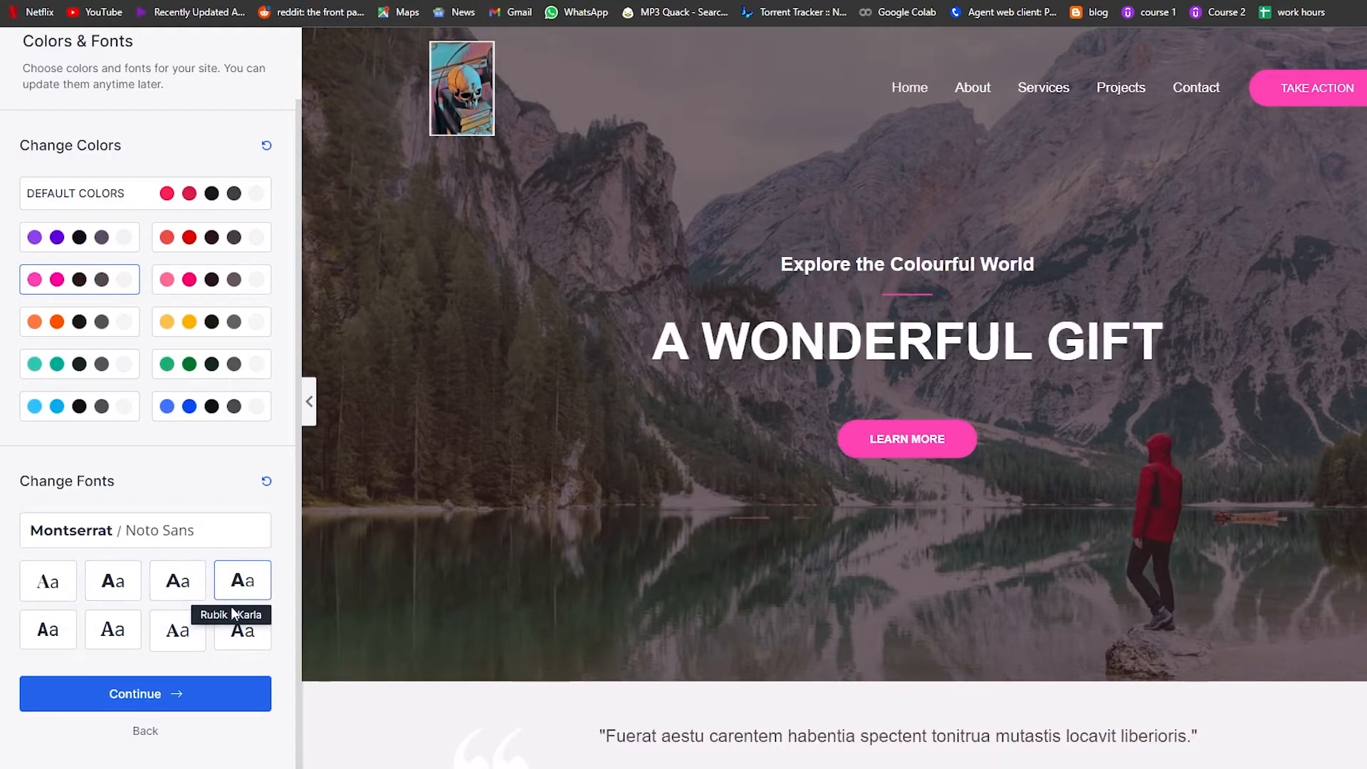
click(112, 630)
click(178, 582)
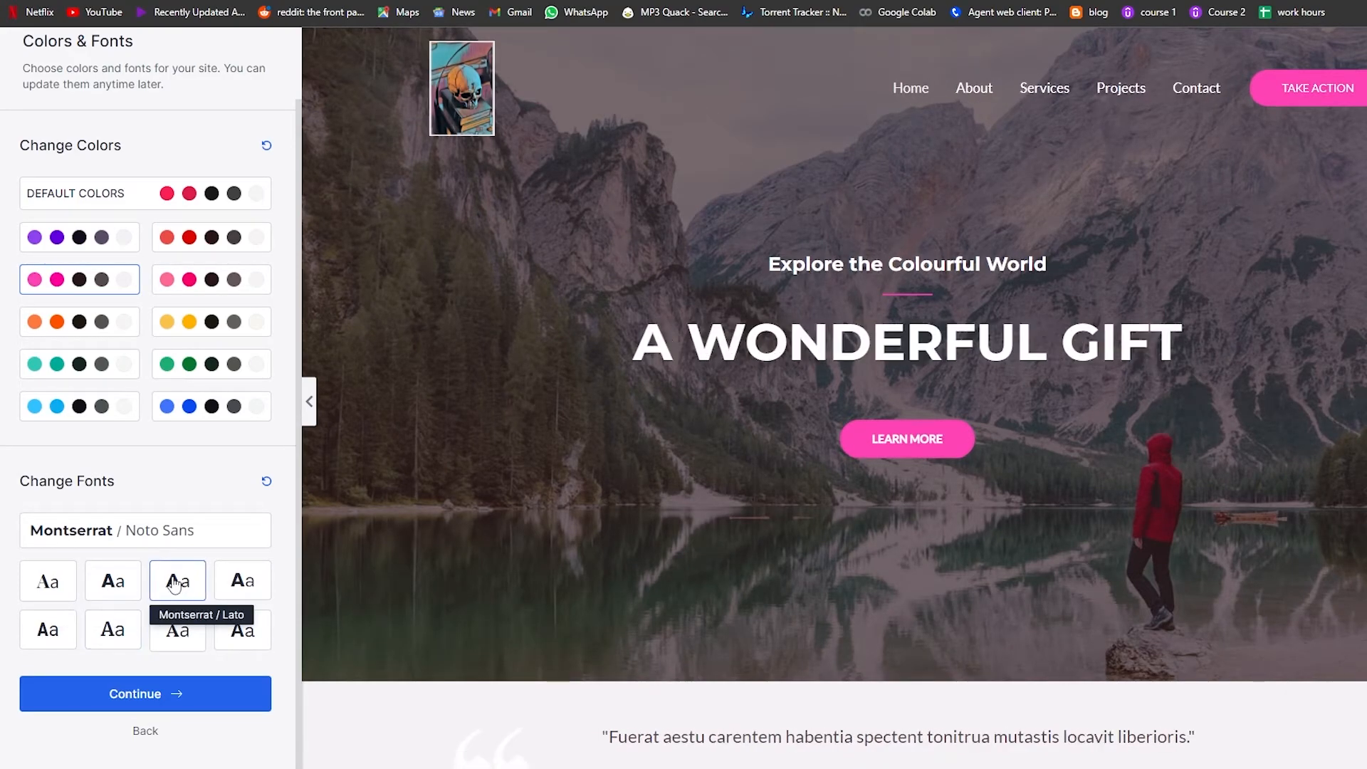
click(113, 580)
click(178, 586)
click(235, 696)
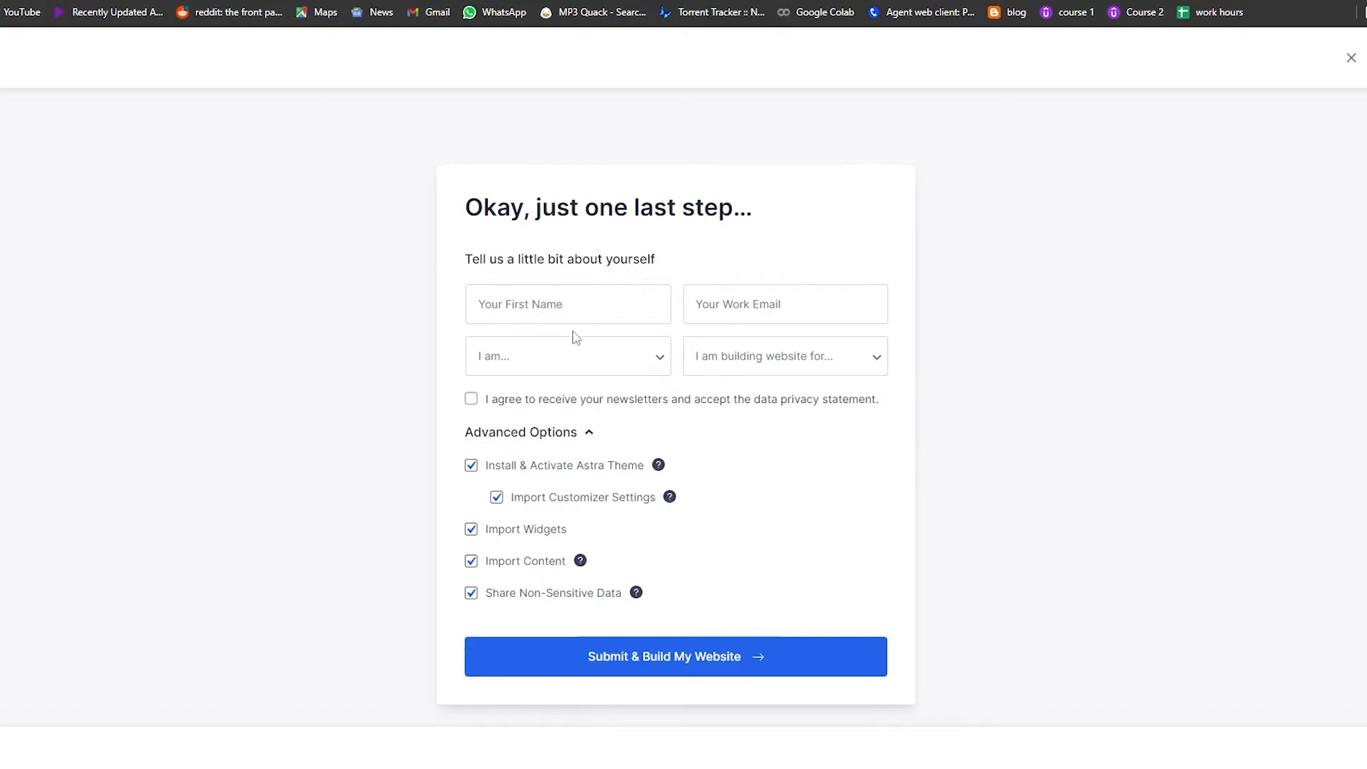
Step: Complete the final form as a Beginner building for Myself/My Company, with name, work email and agreement, then submit to build
click(611, 370)
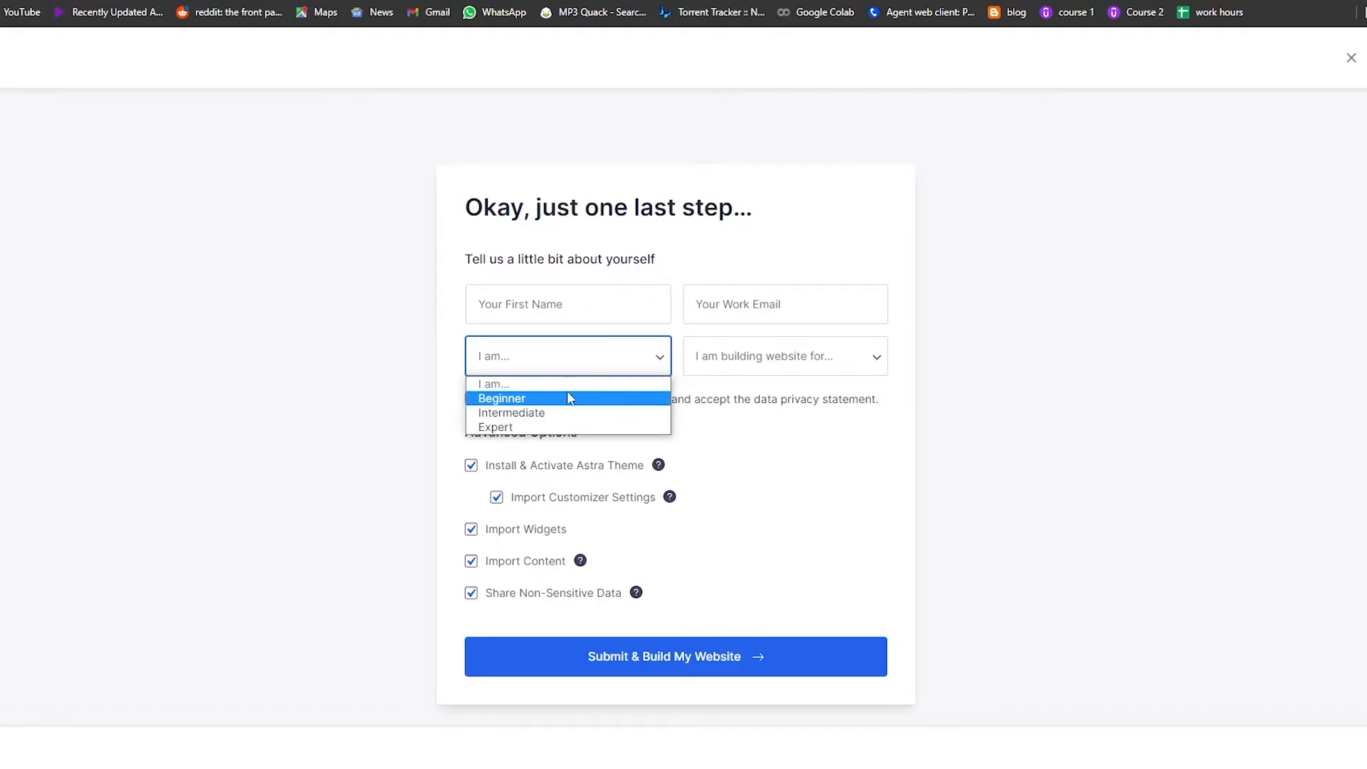
click(570, 398)
scroll(704, 666, down, 1)
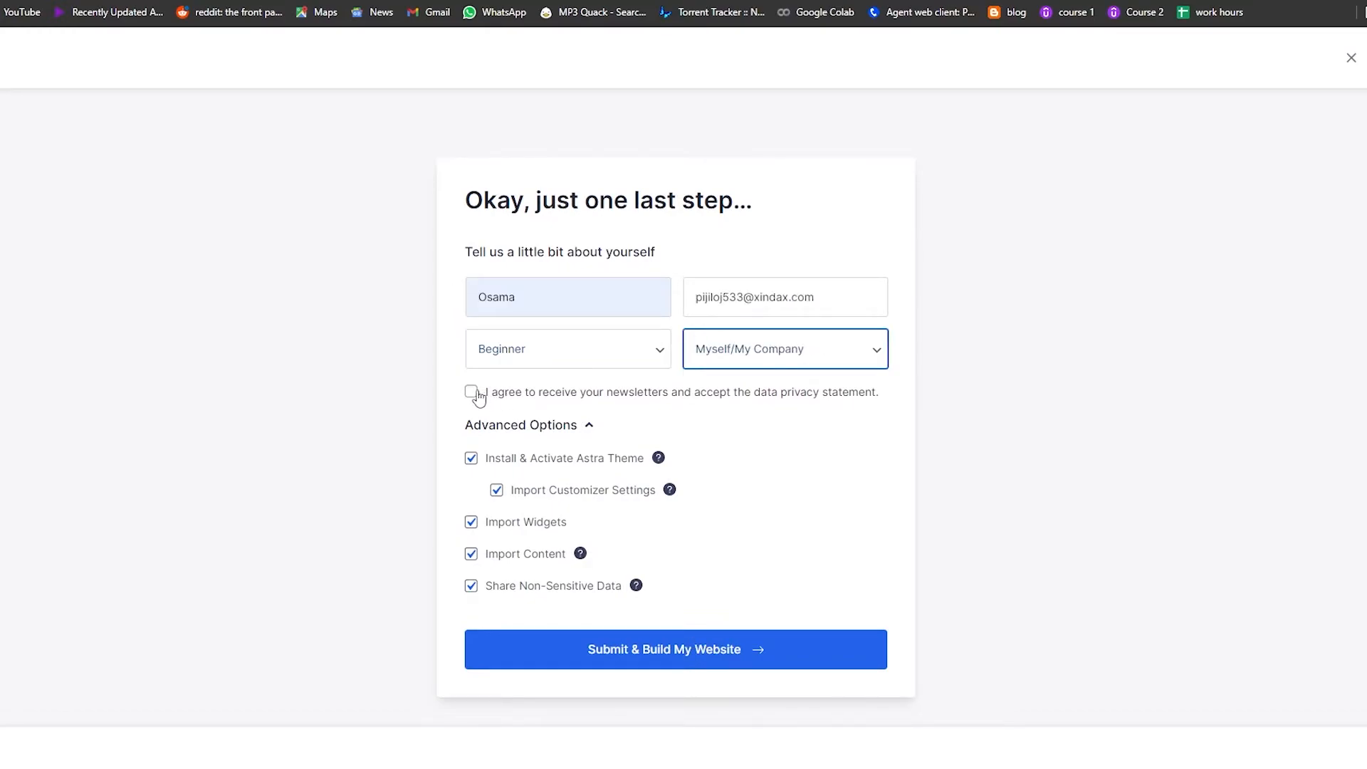
click(472, 392)
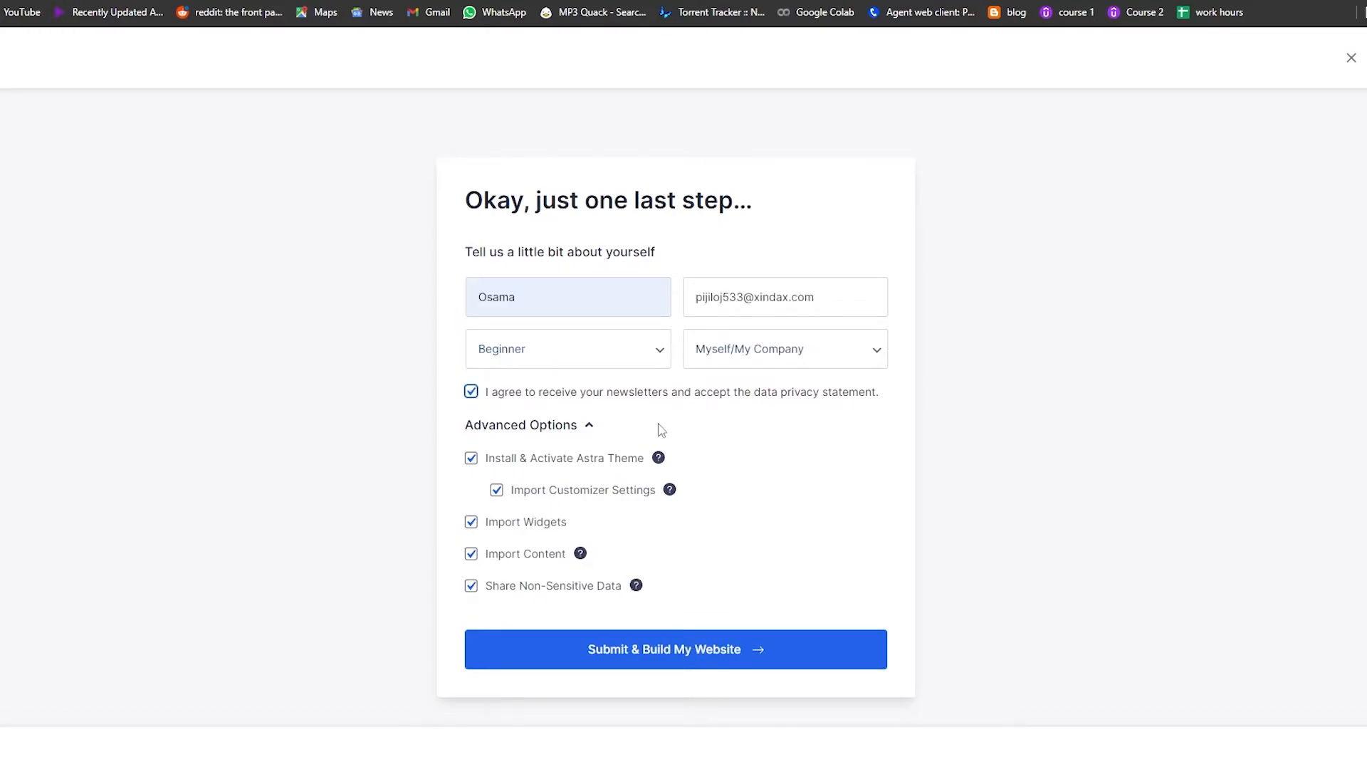
click(641, 668)
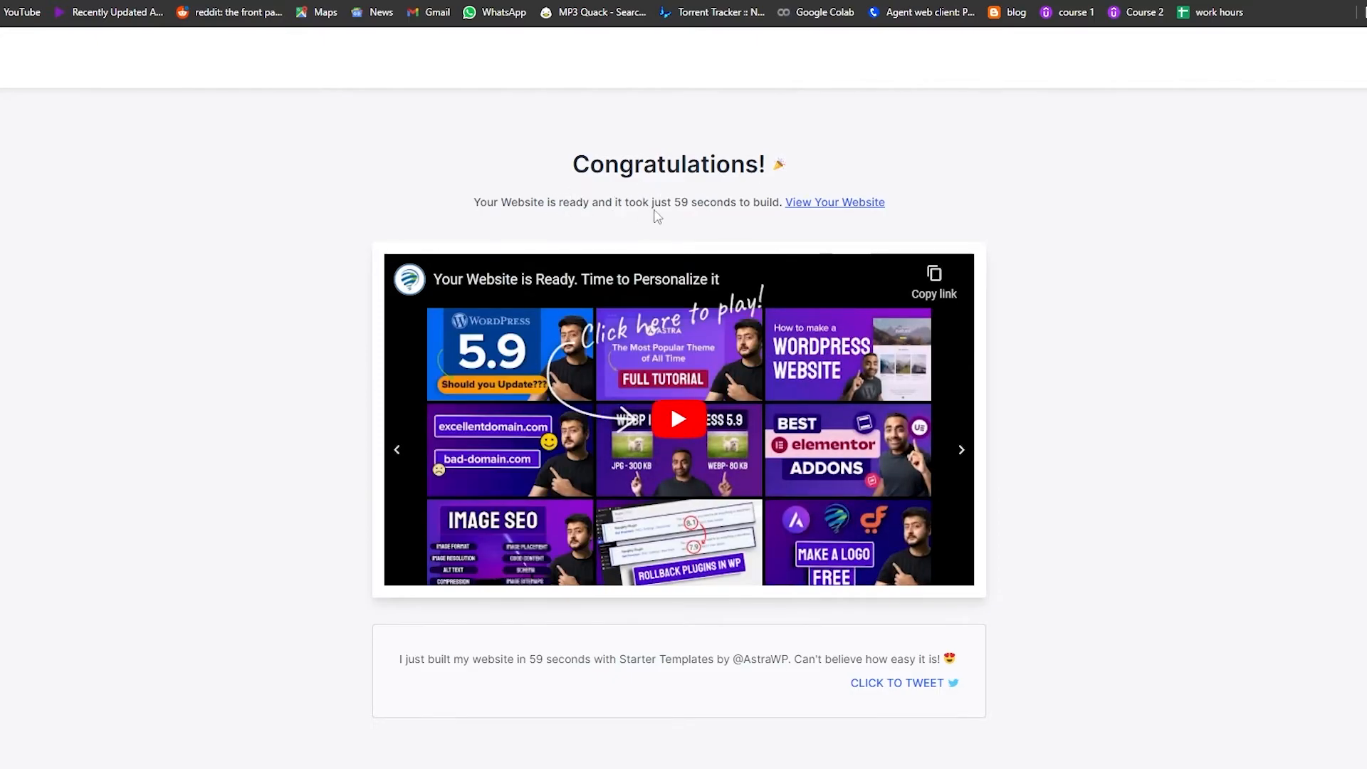
Step: Open the built website and look over the homepage and the admin bar menus
drag(671, 203, 691, 205)
click(860, 207)
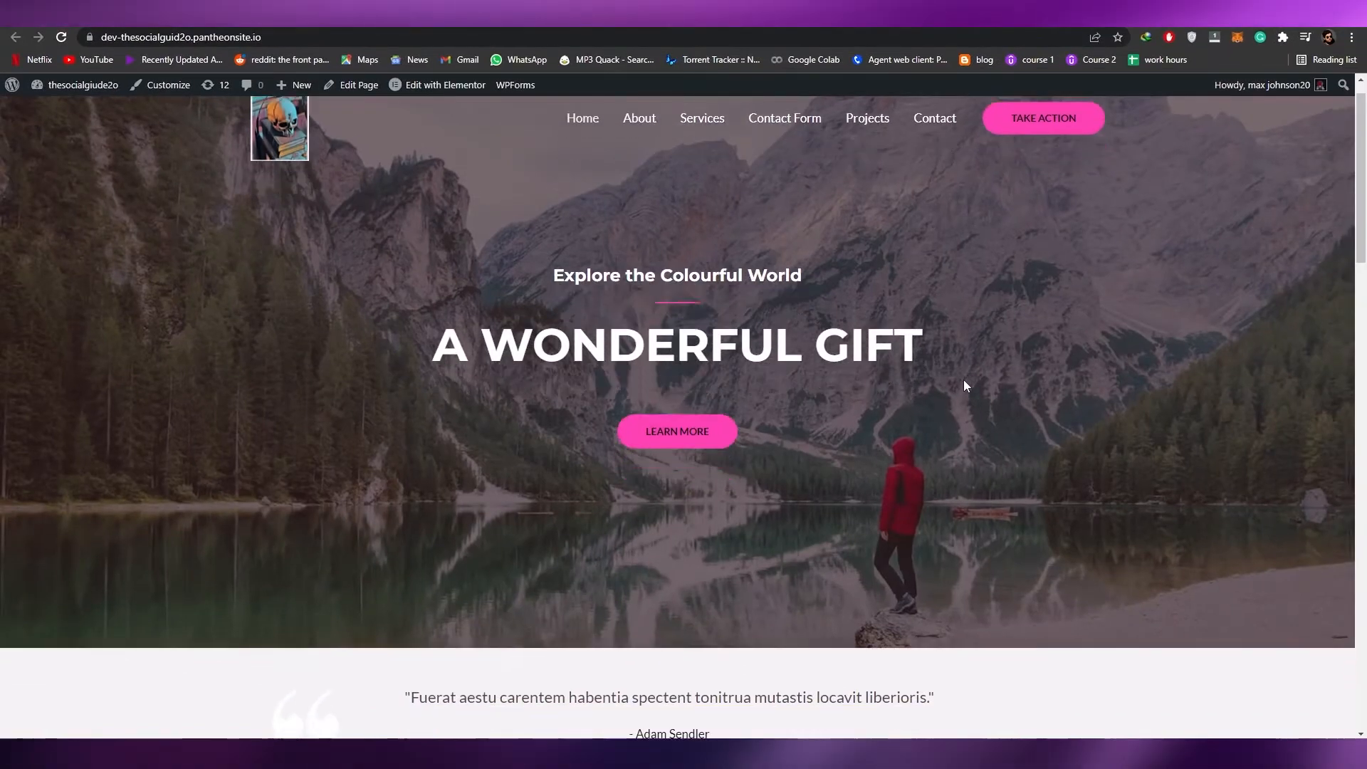
scroll(965, 385, down, 7)
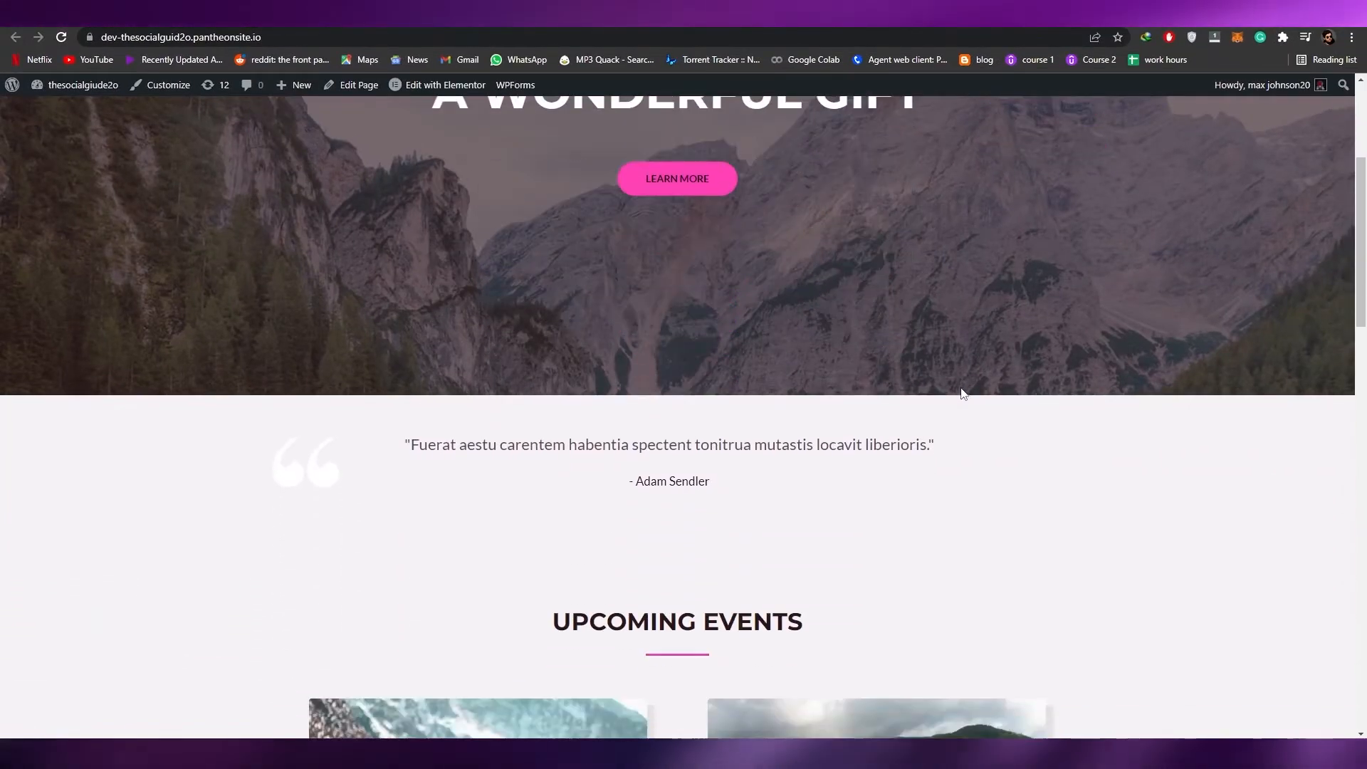
scroll(960, 435, up, 7)
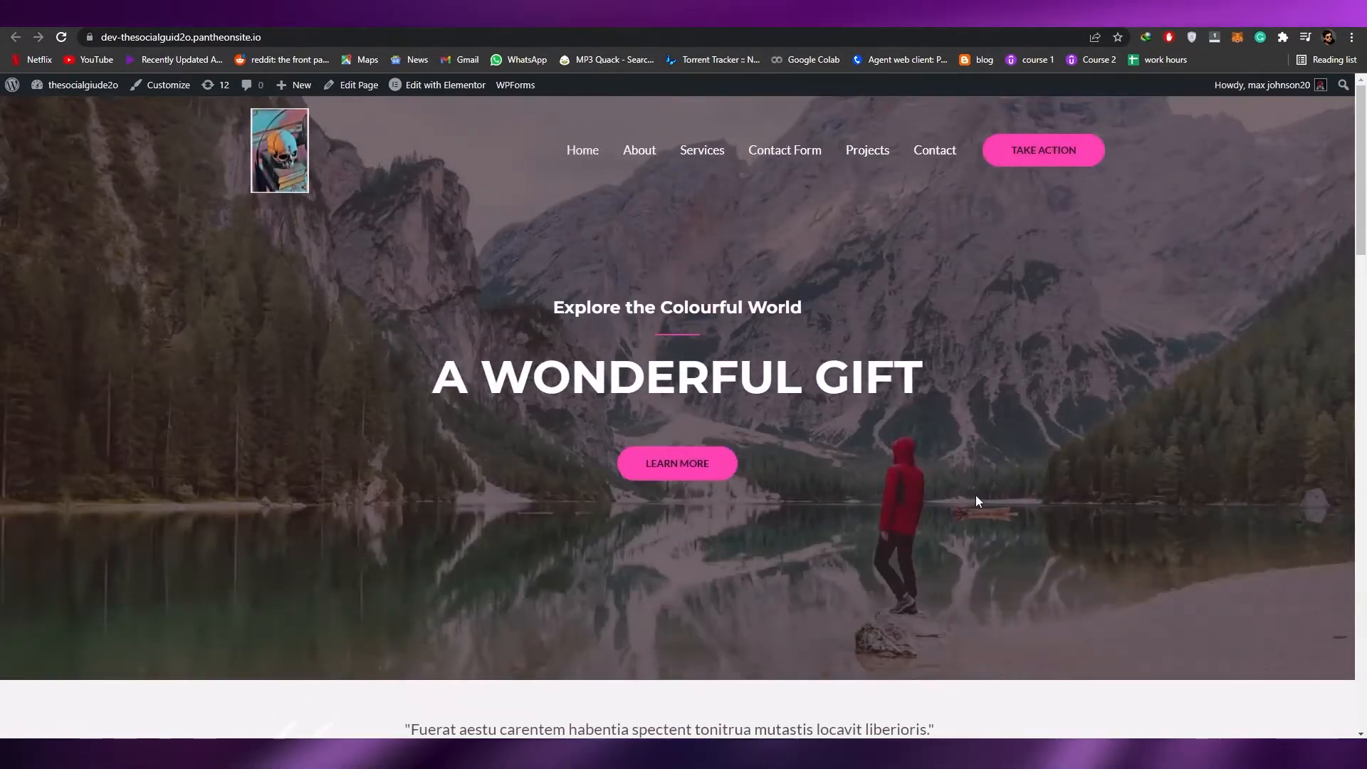
scroll(963, 467, down, 5)
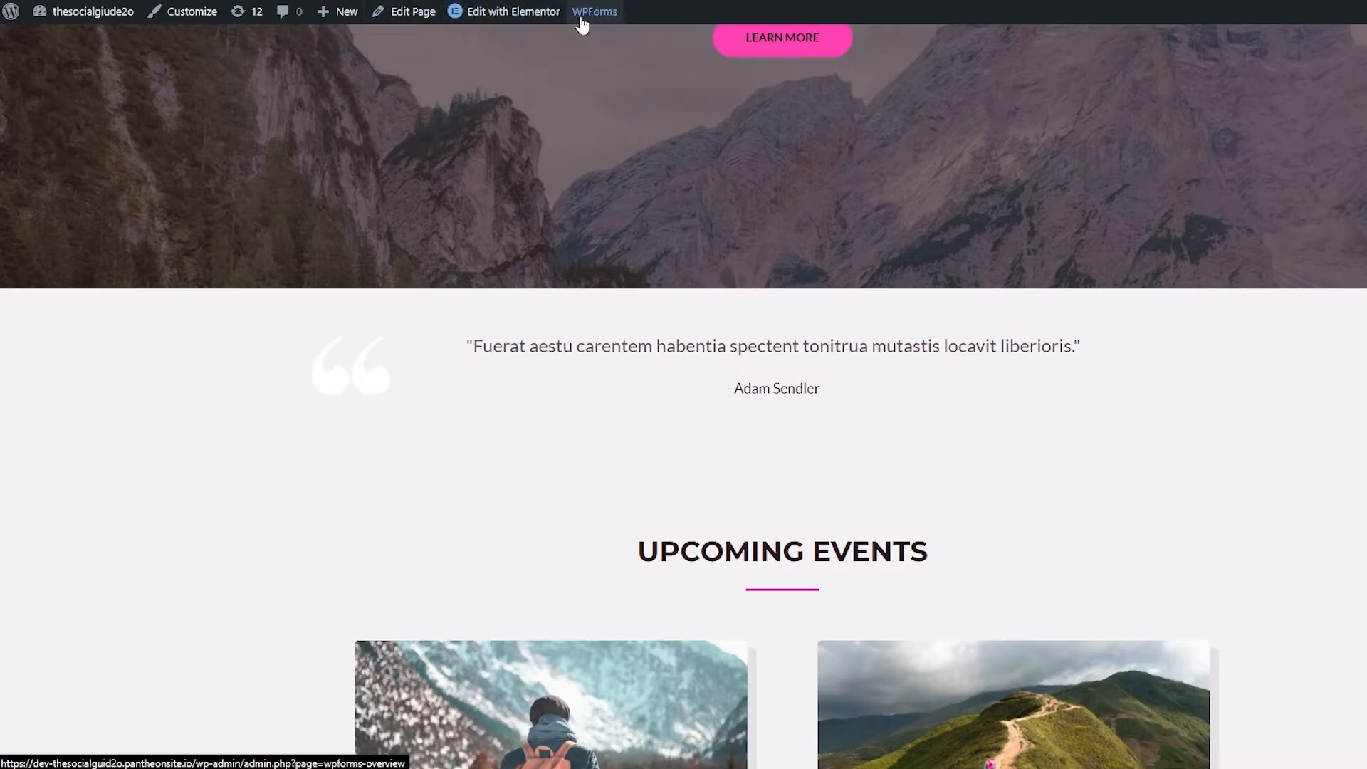
mouse_move(582, 26)
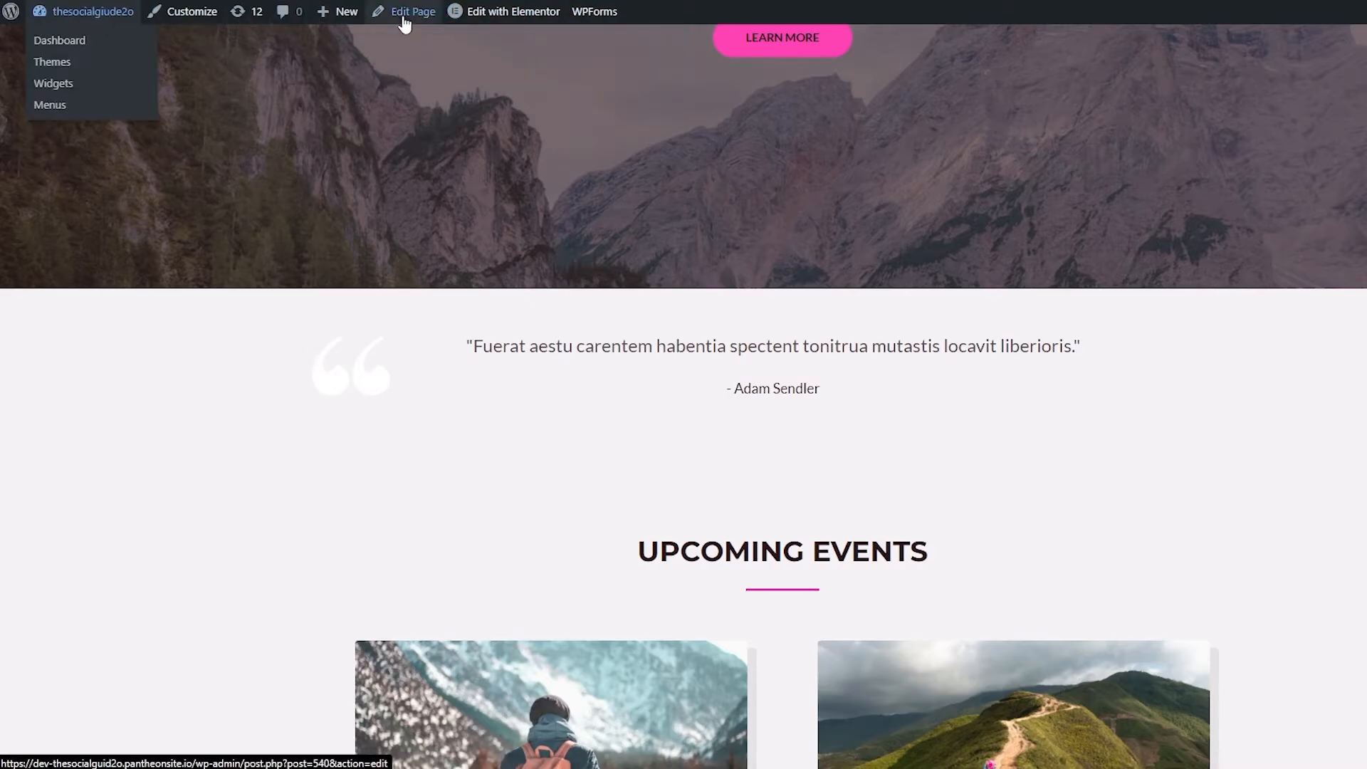
mouse_move(98, 19)
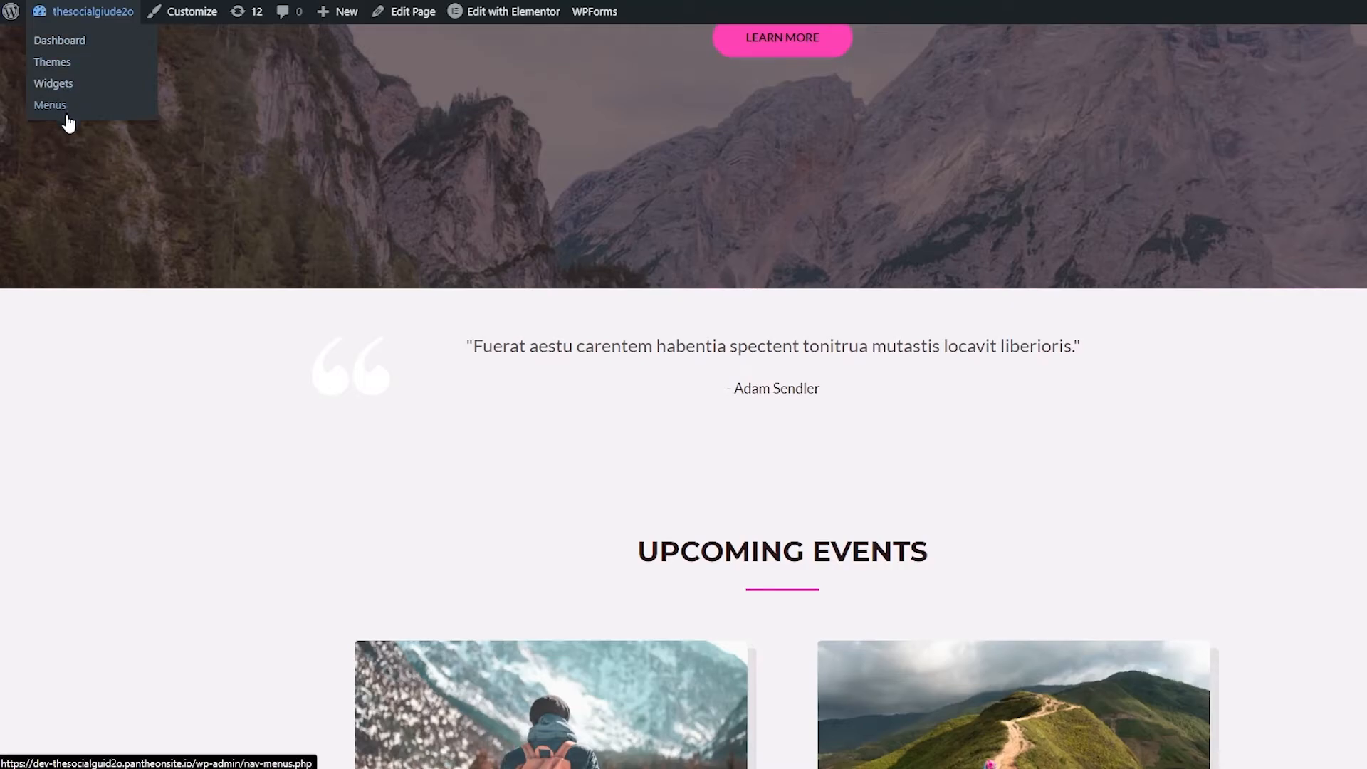
mouse_move(477, 21)
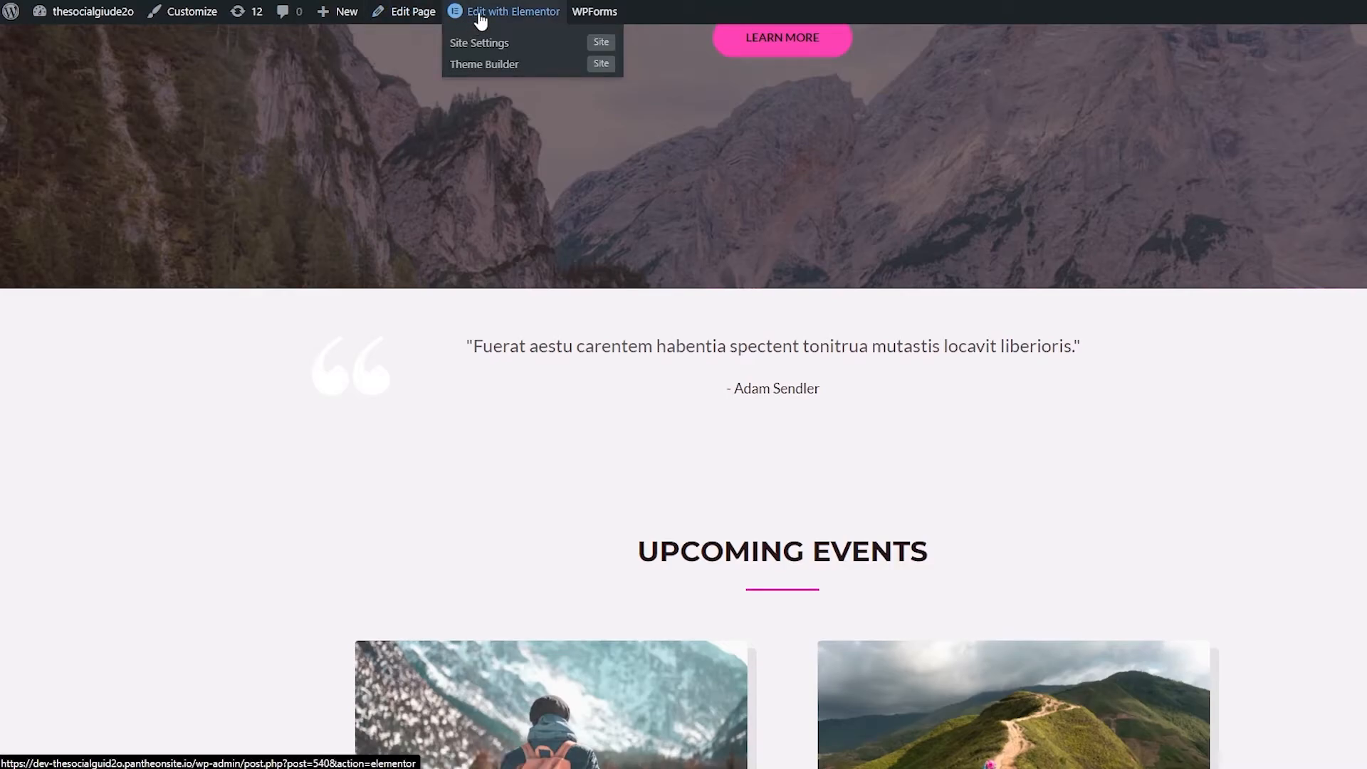
Step: Open the homepage in the Elementor editor and open the hero section's settings
click(480, 18)
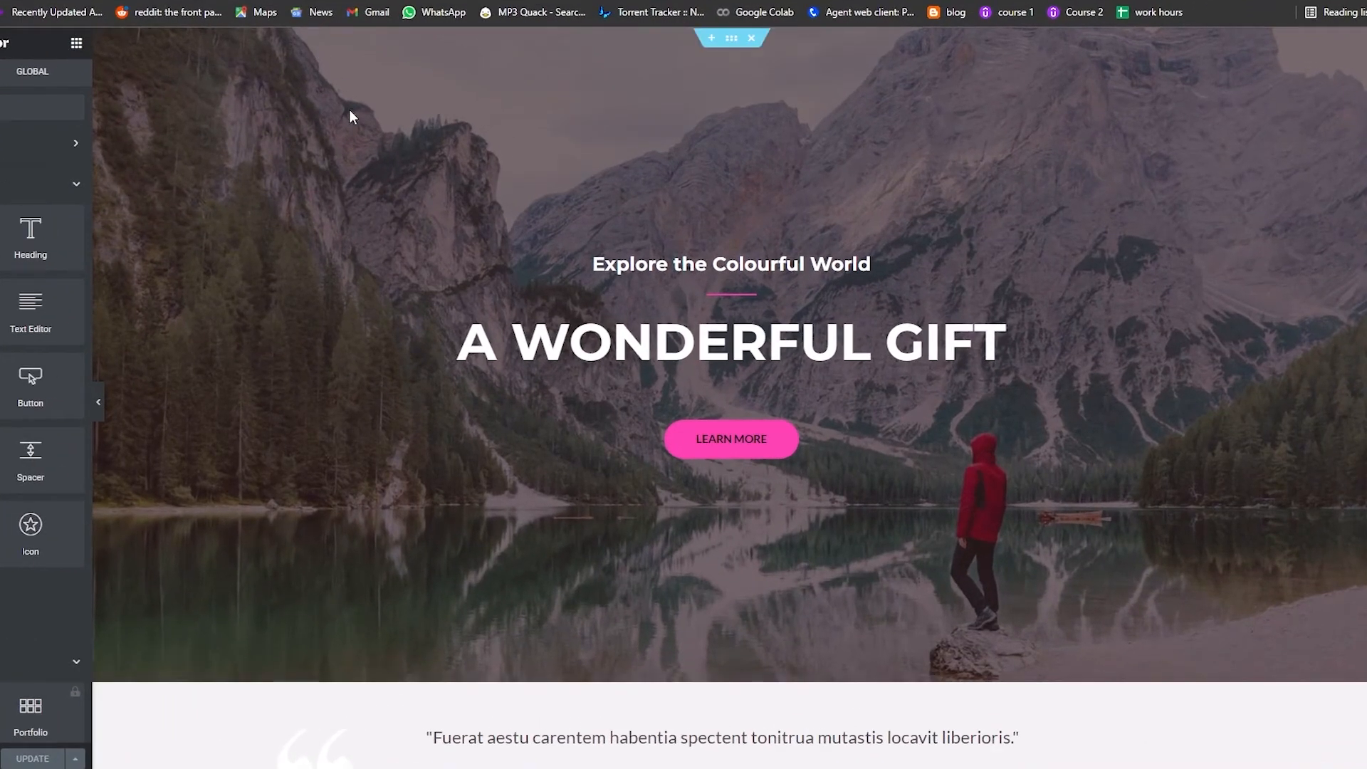
scroll(412, 235, down, 6)
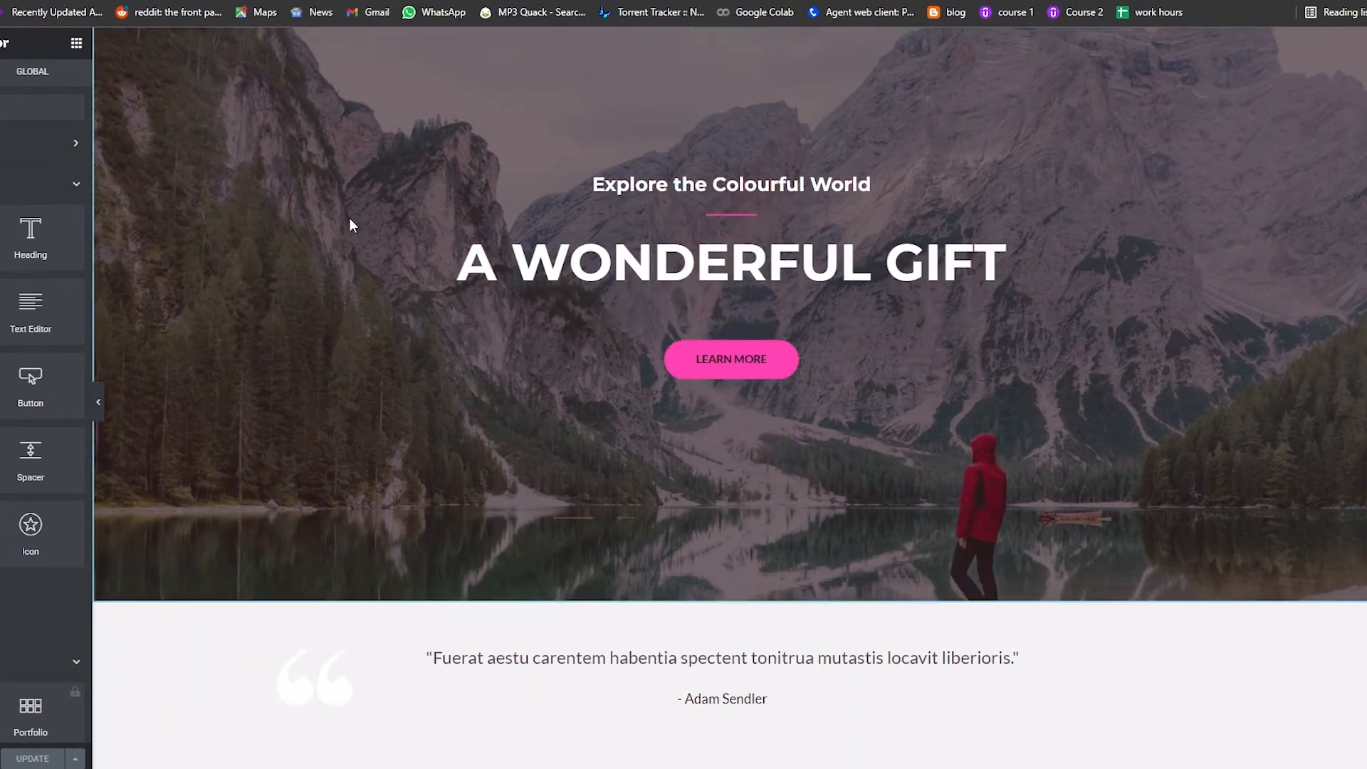
scroll(379, 245, down, 3)
scroll(375, 256, up, 10)
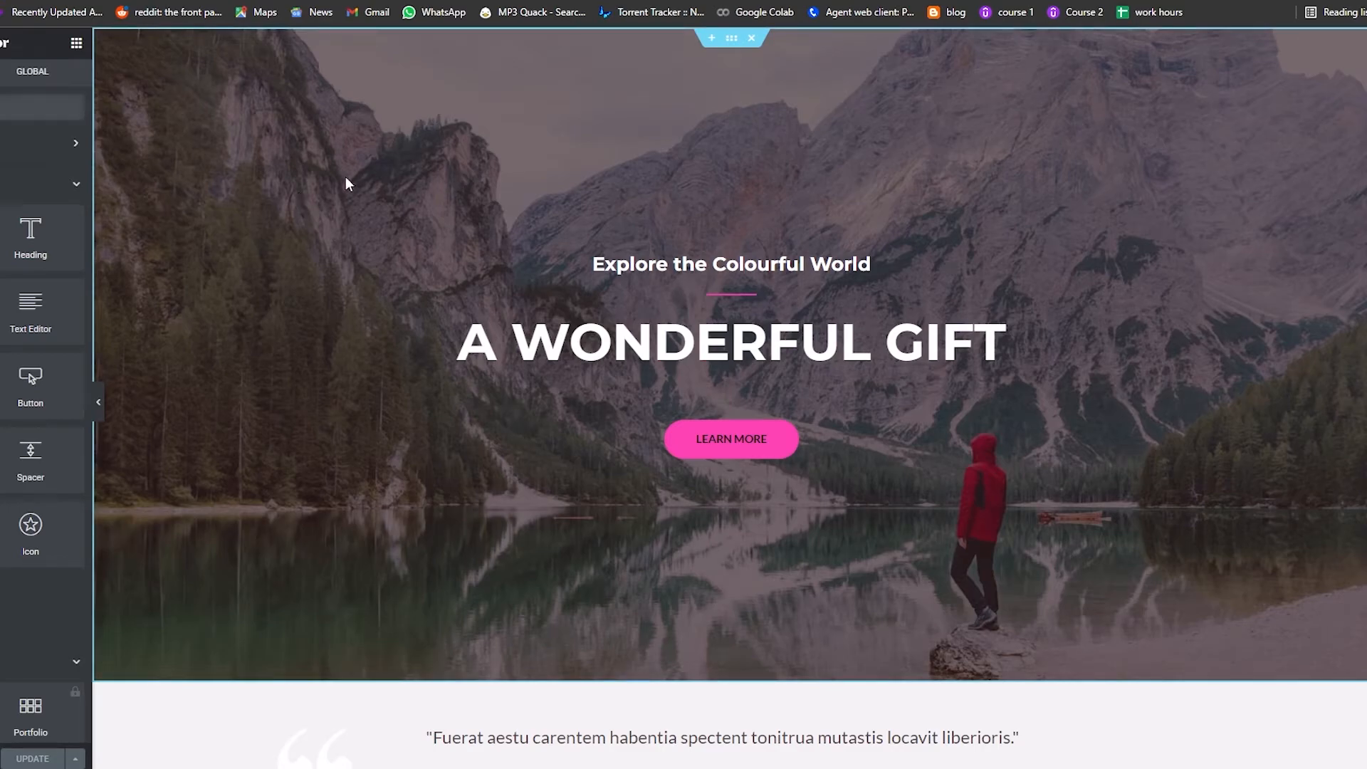
scroll(926, 250, down, 2)
scroll(1054, 200, up, 2)
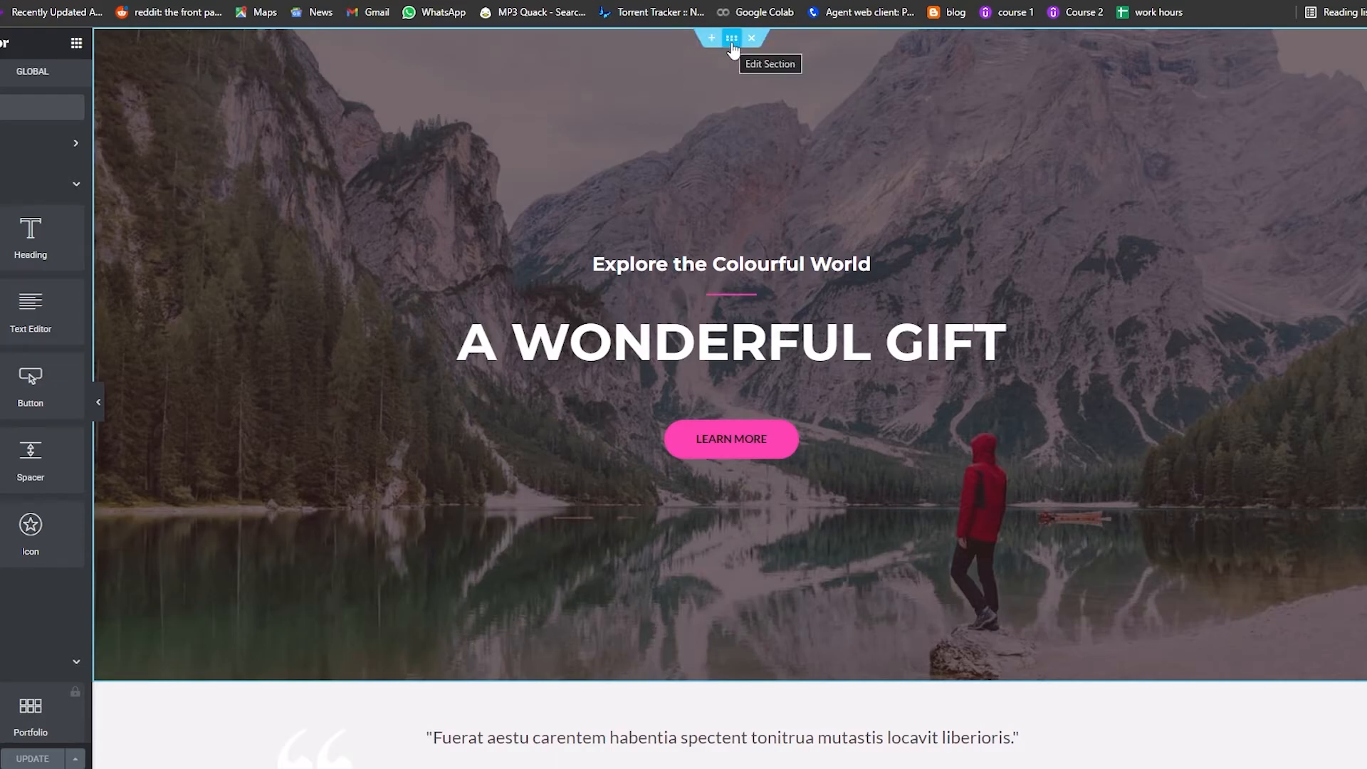
click(732, 38)
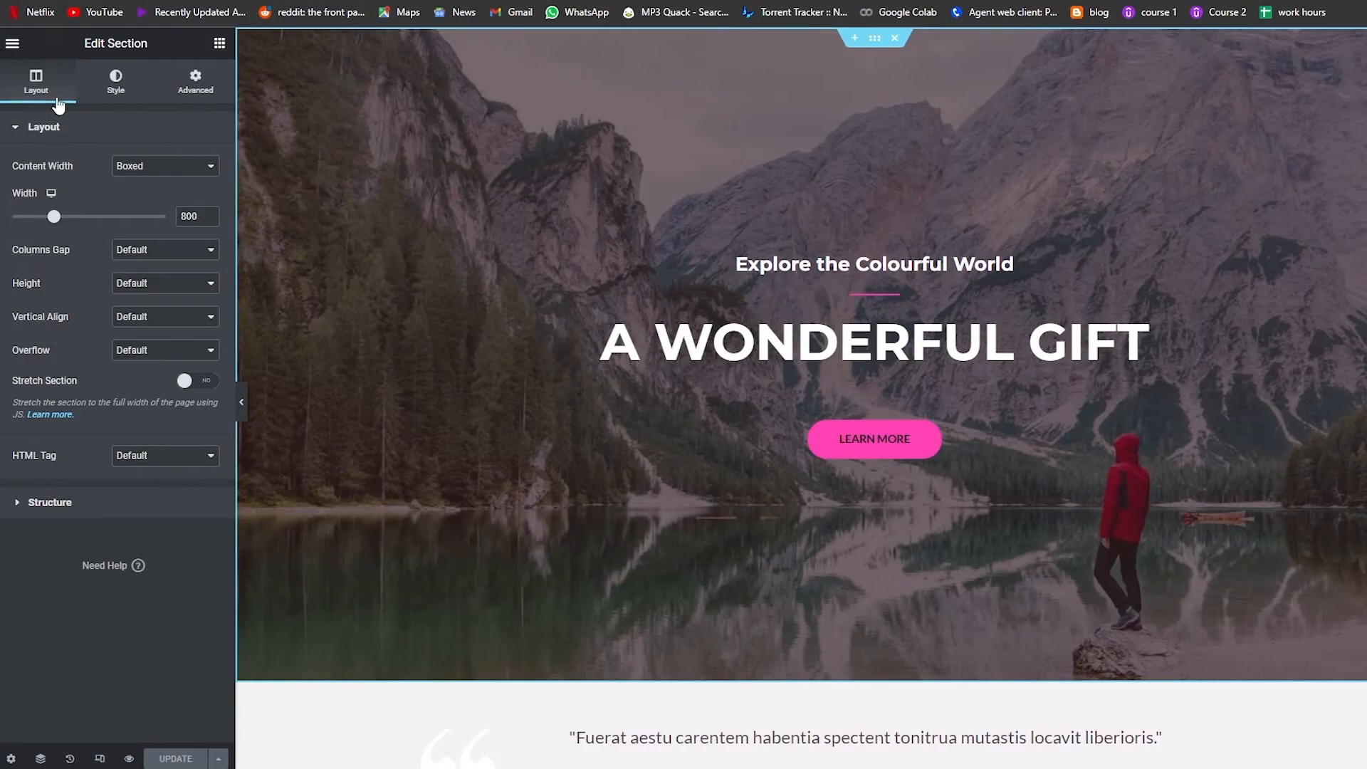
Step: Examine the hero section's Style and Advanced settings, including background overlay, border, shape divider and typography
click(118, 92)
click(185, 91)
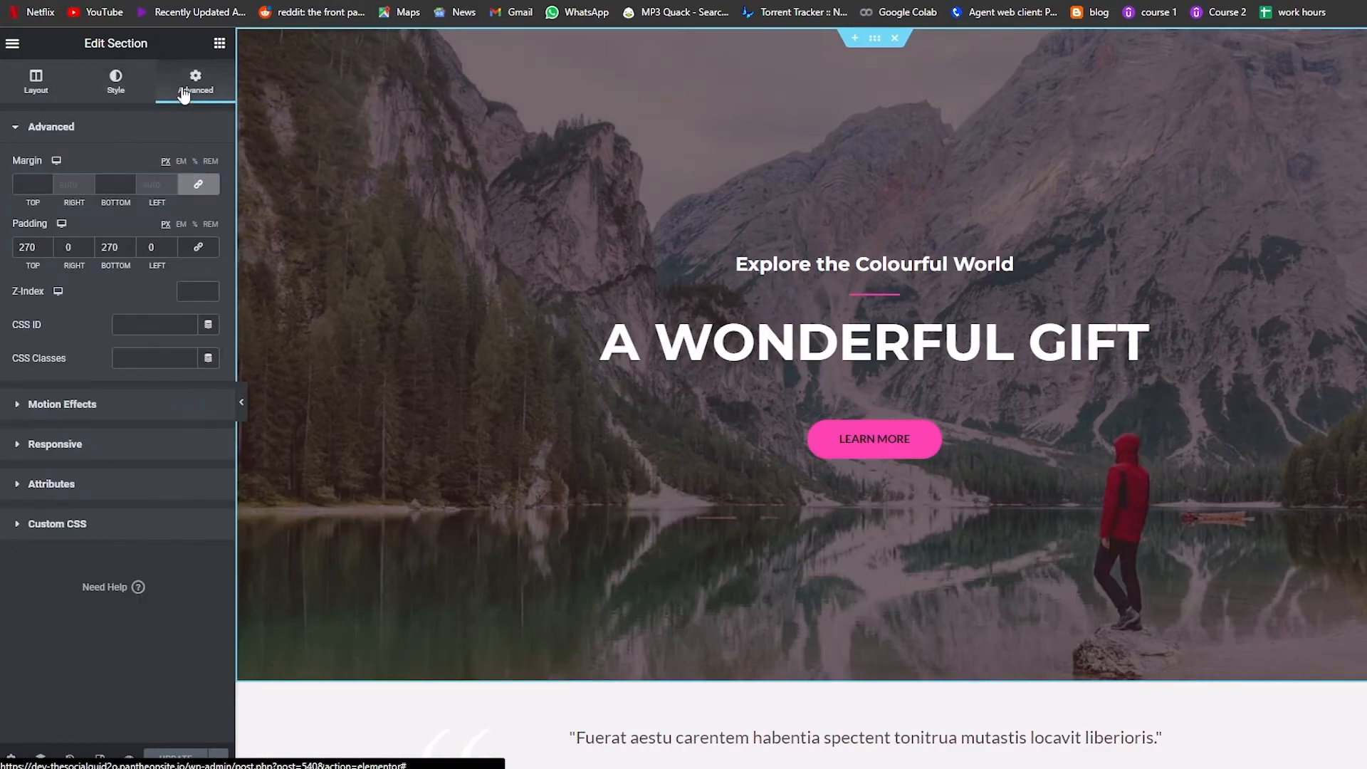
click(114, 87)
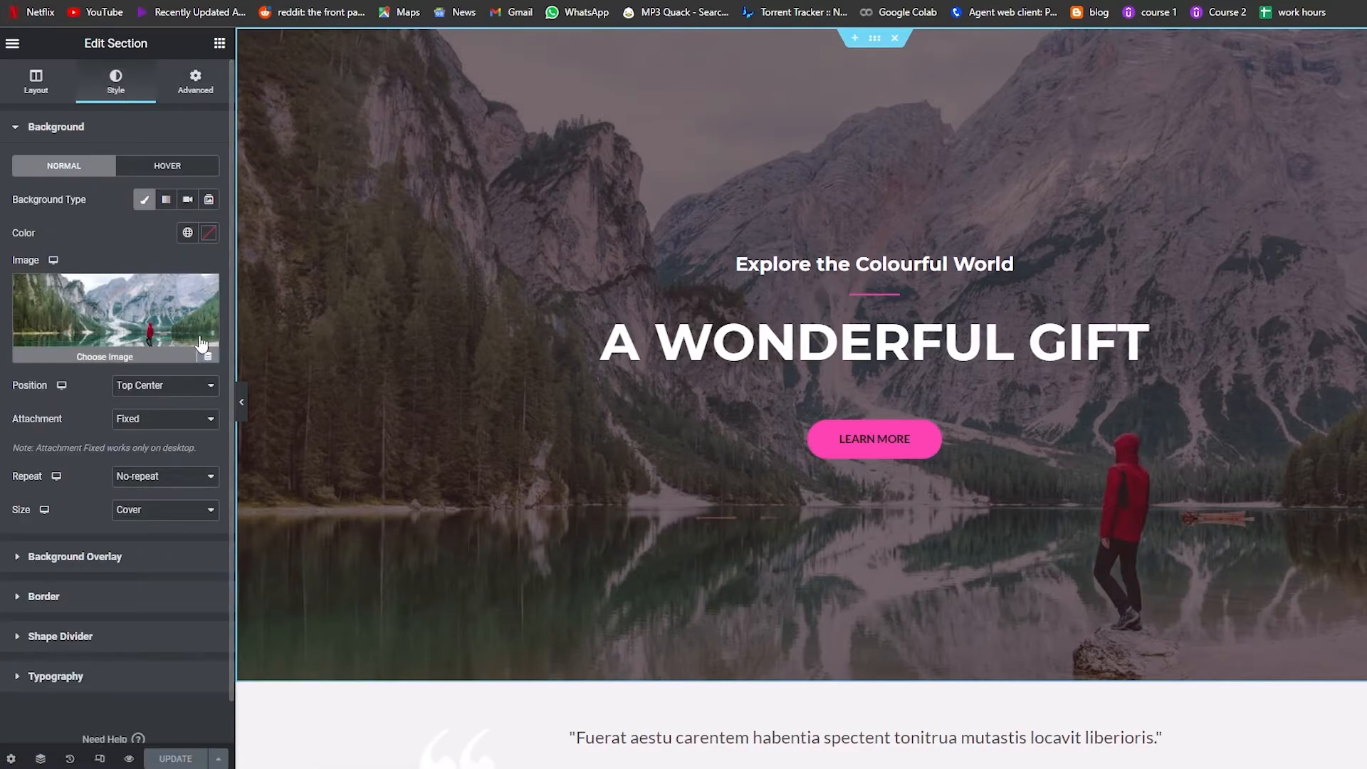
scroll(140, 331, down, 1)
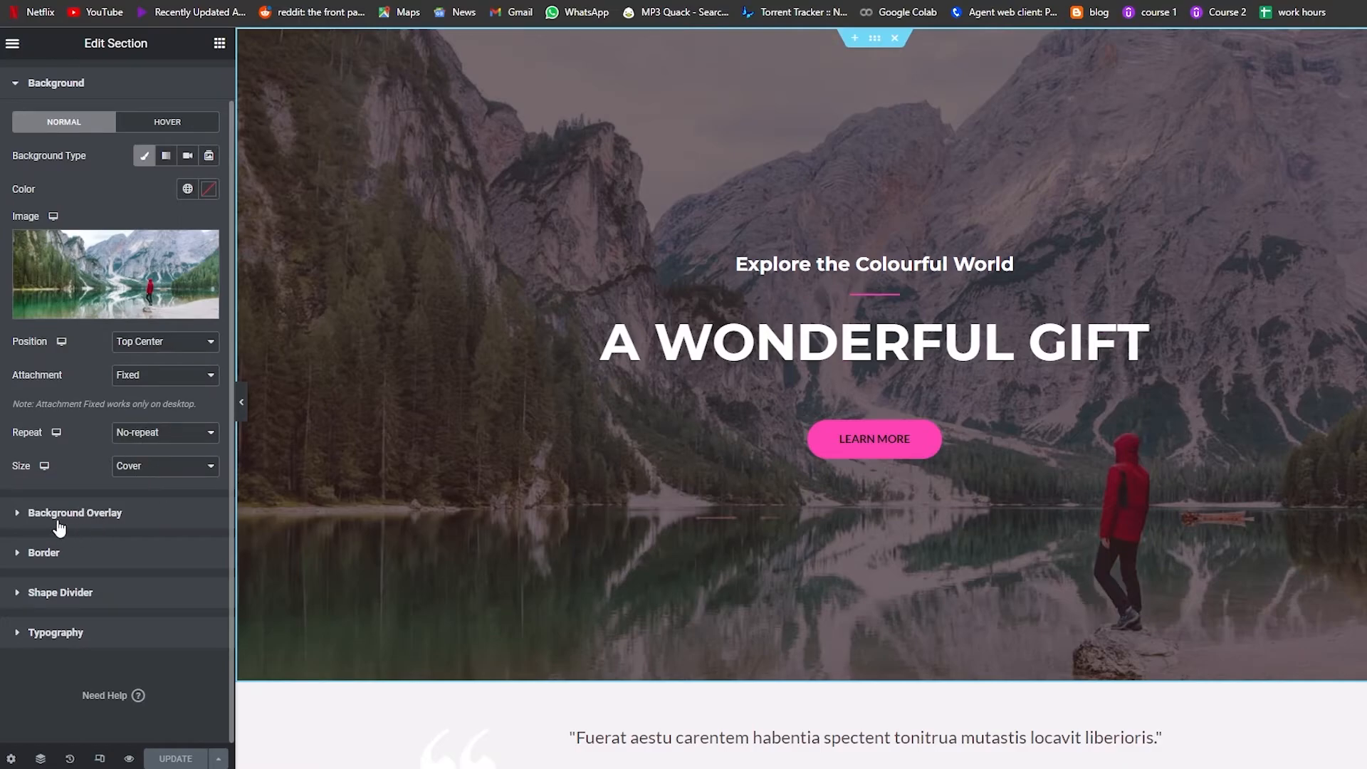
click(85, 524)
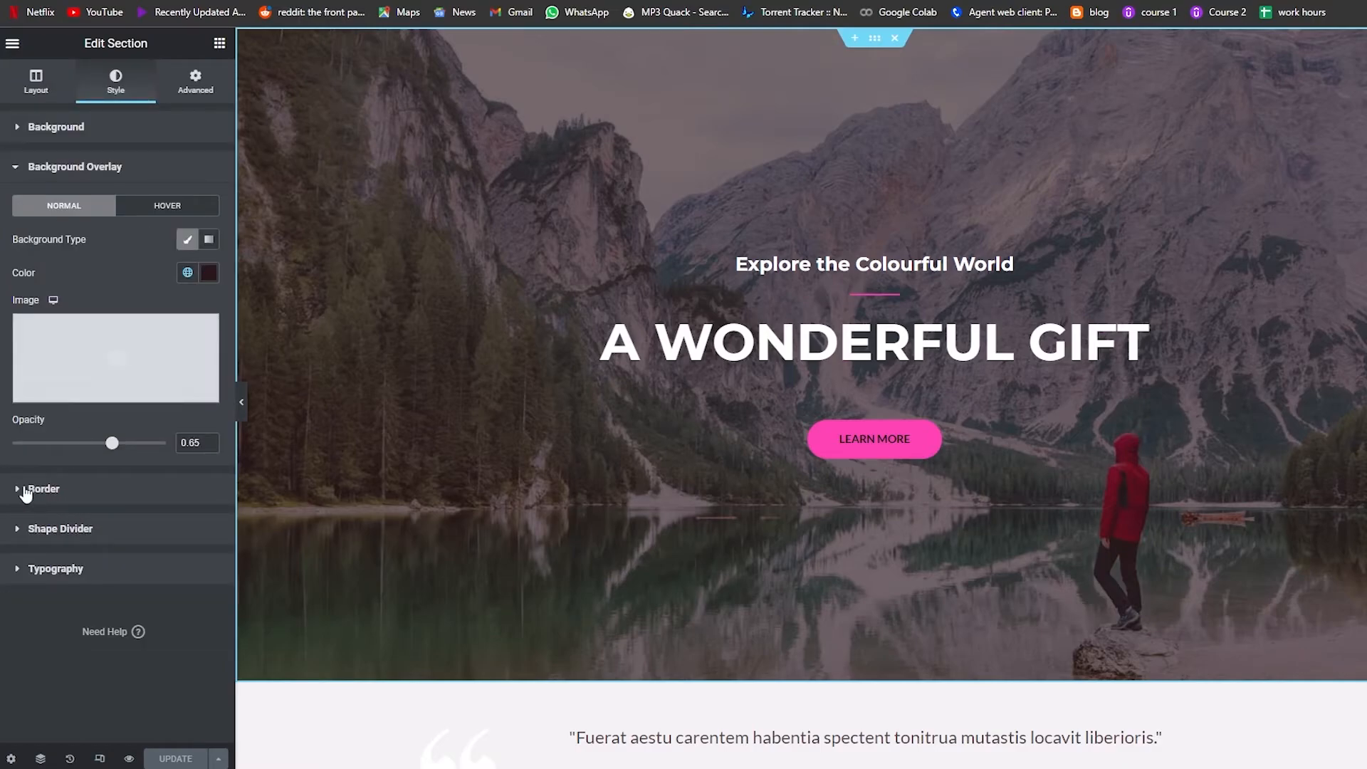
click(26, 488)
click(40, 465)
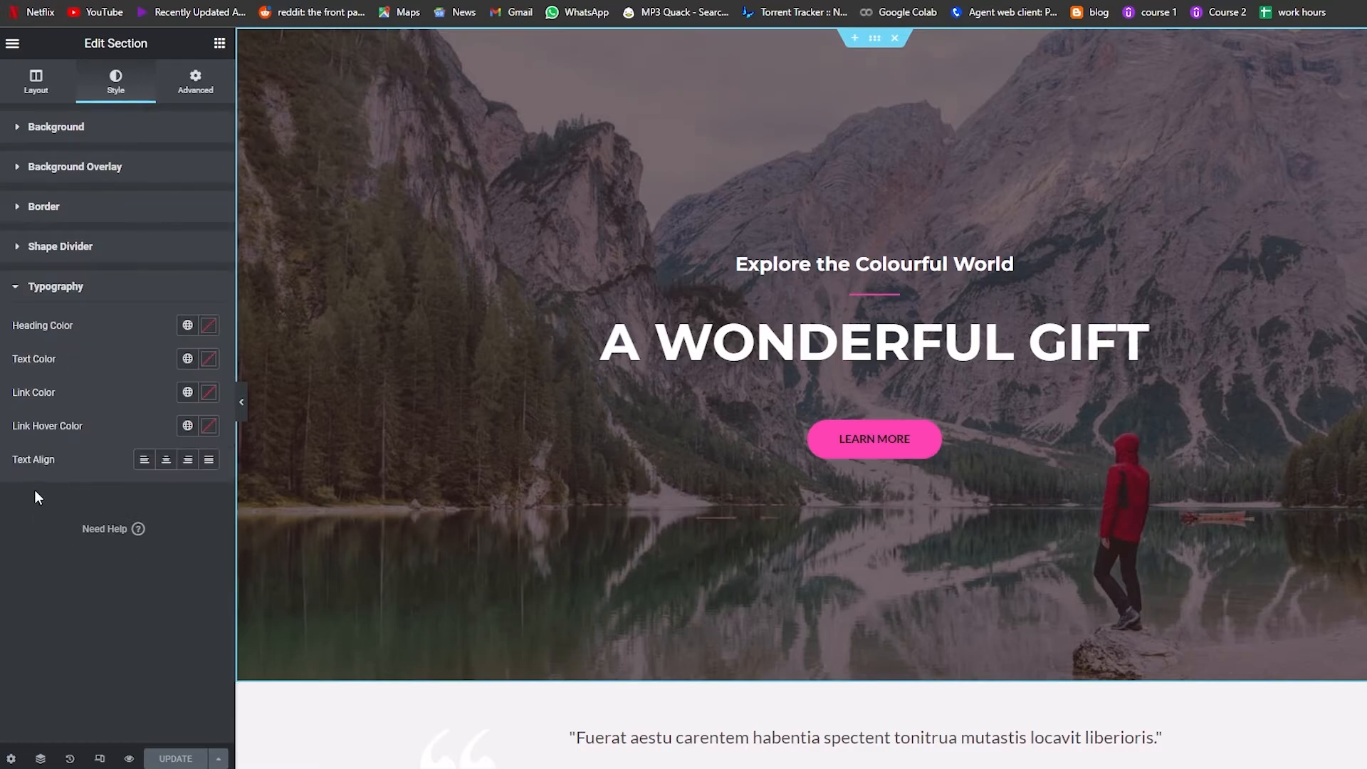
click(28, 254)
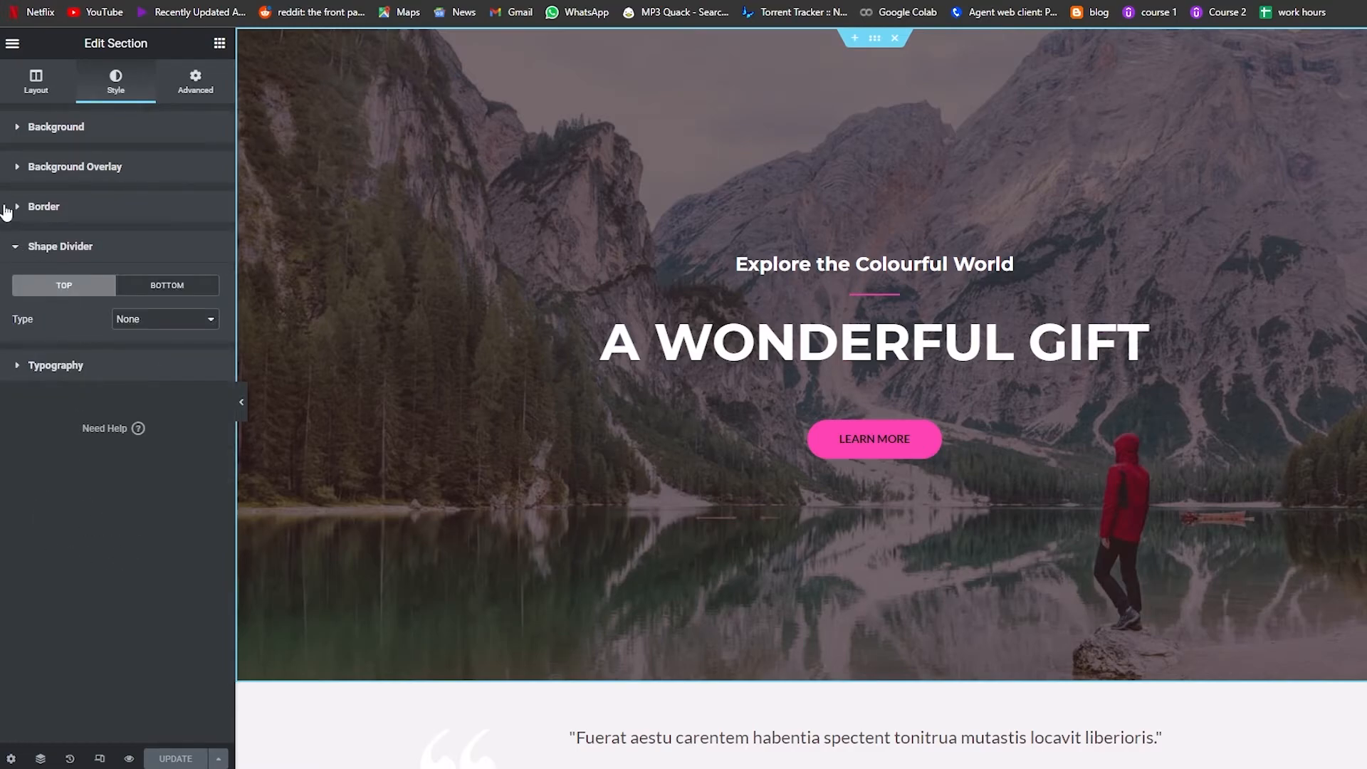
Step: Set the hero section background's hover transition duration to 0.7
click(17, 131)
click(175, 171)
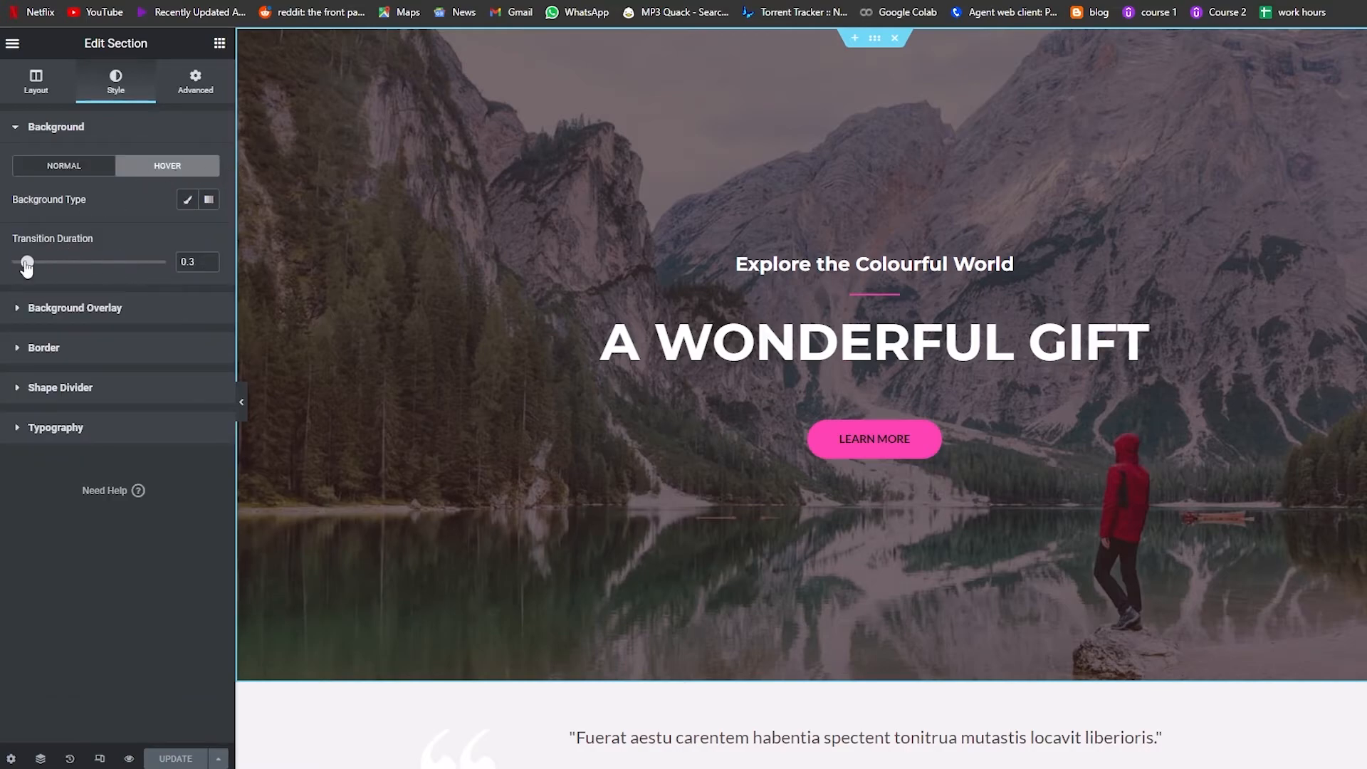
drag(49, 265, 53, 265)
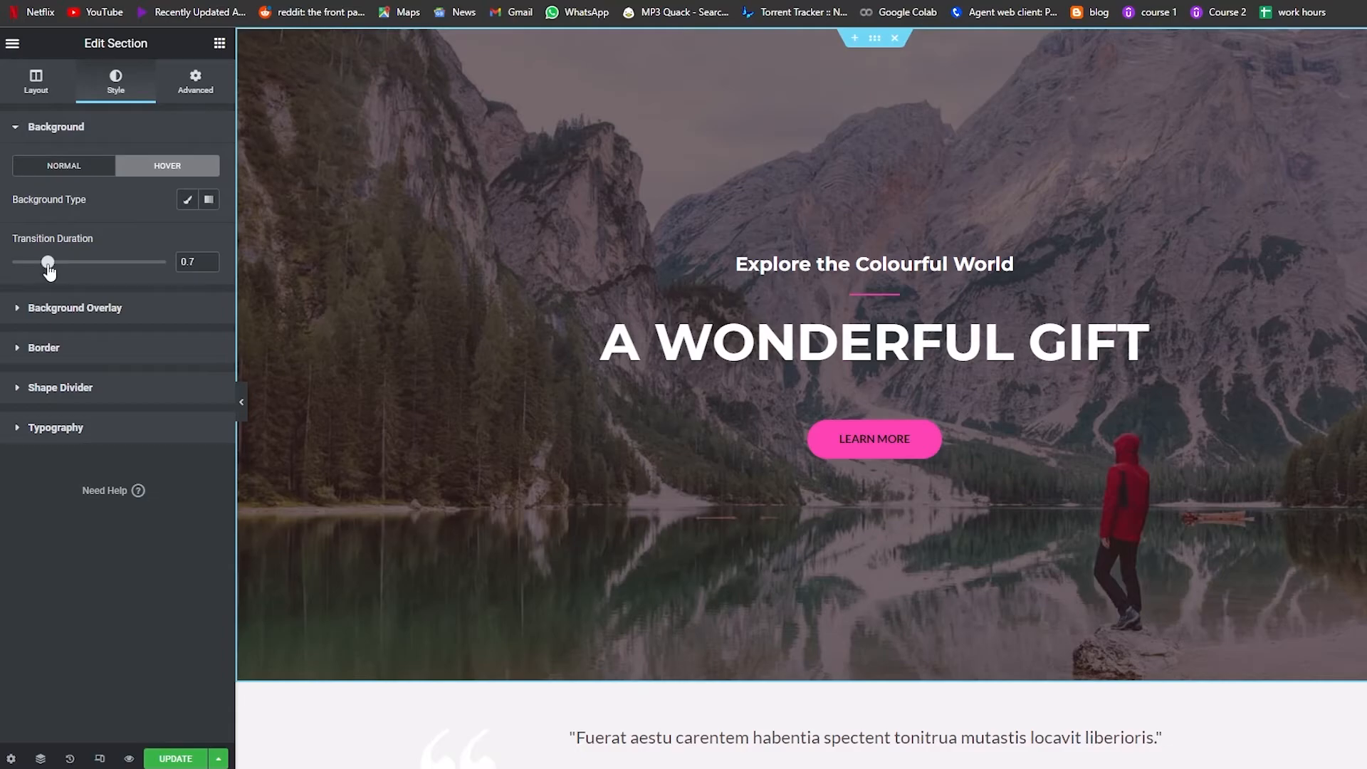
Step: Replace the hero section's background image with the lantern-by-the-lake photo from the Free Images library
click(27, 131)
click(37, 85)
click(117, 91)
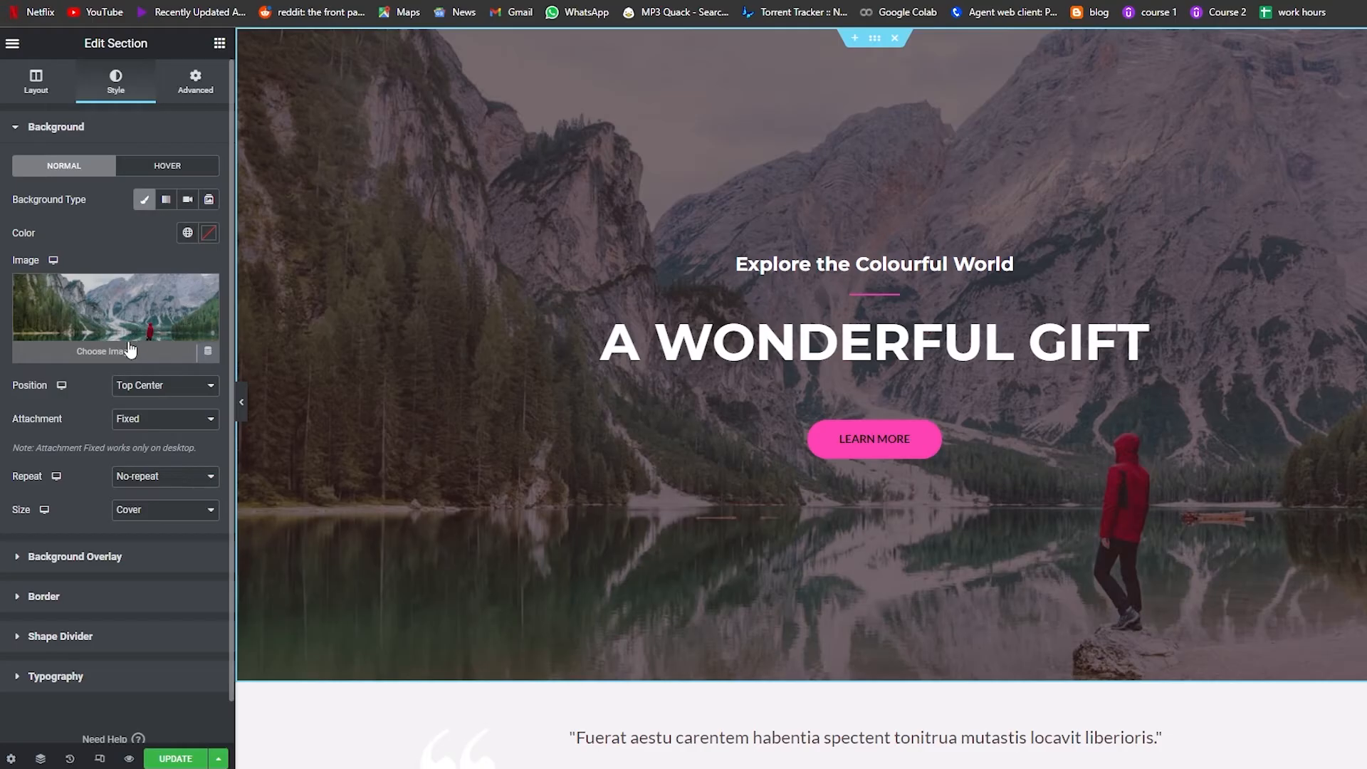
click(125, 354)
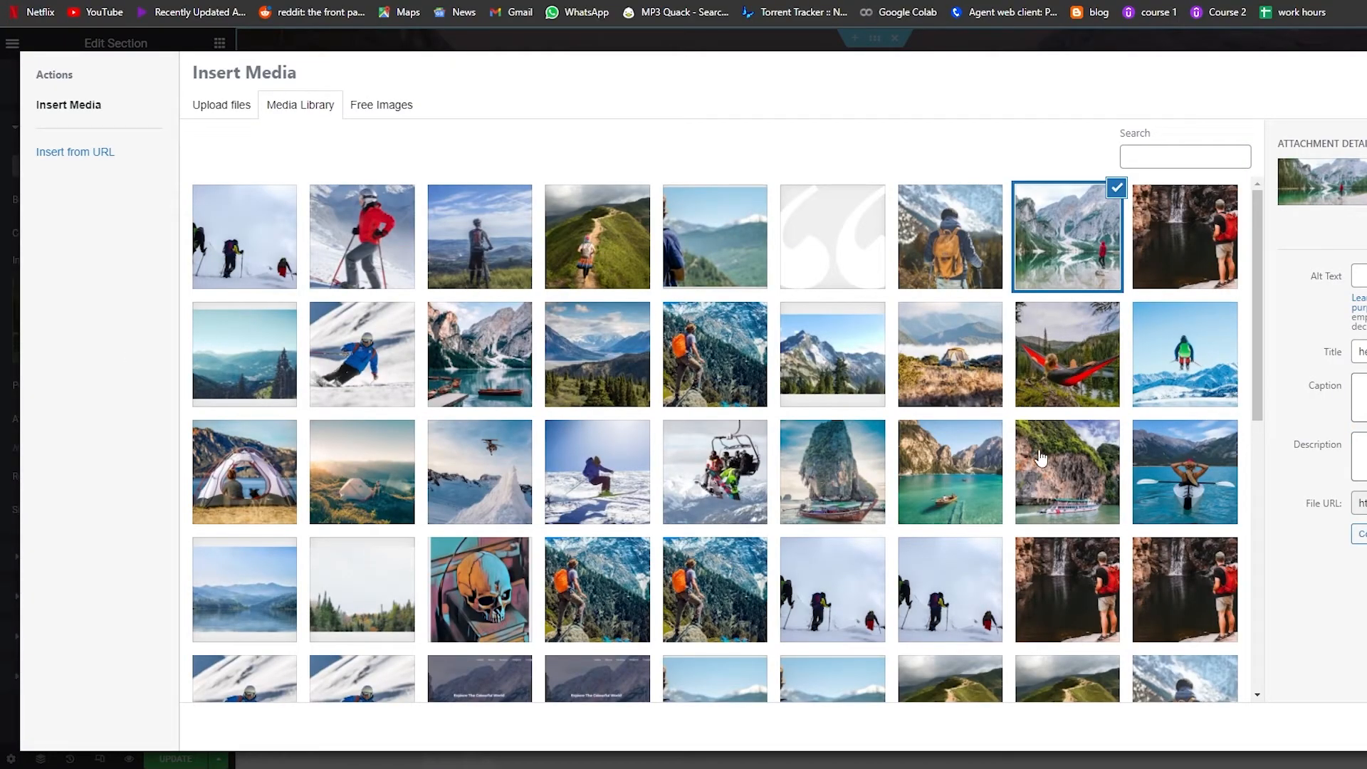
scroll(1040, 455, down, 1)
click(375, 110)
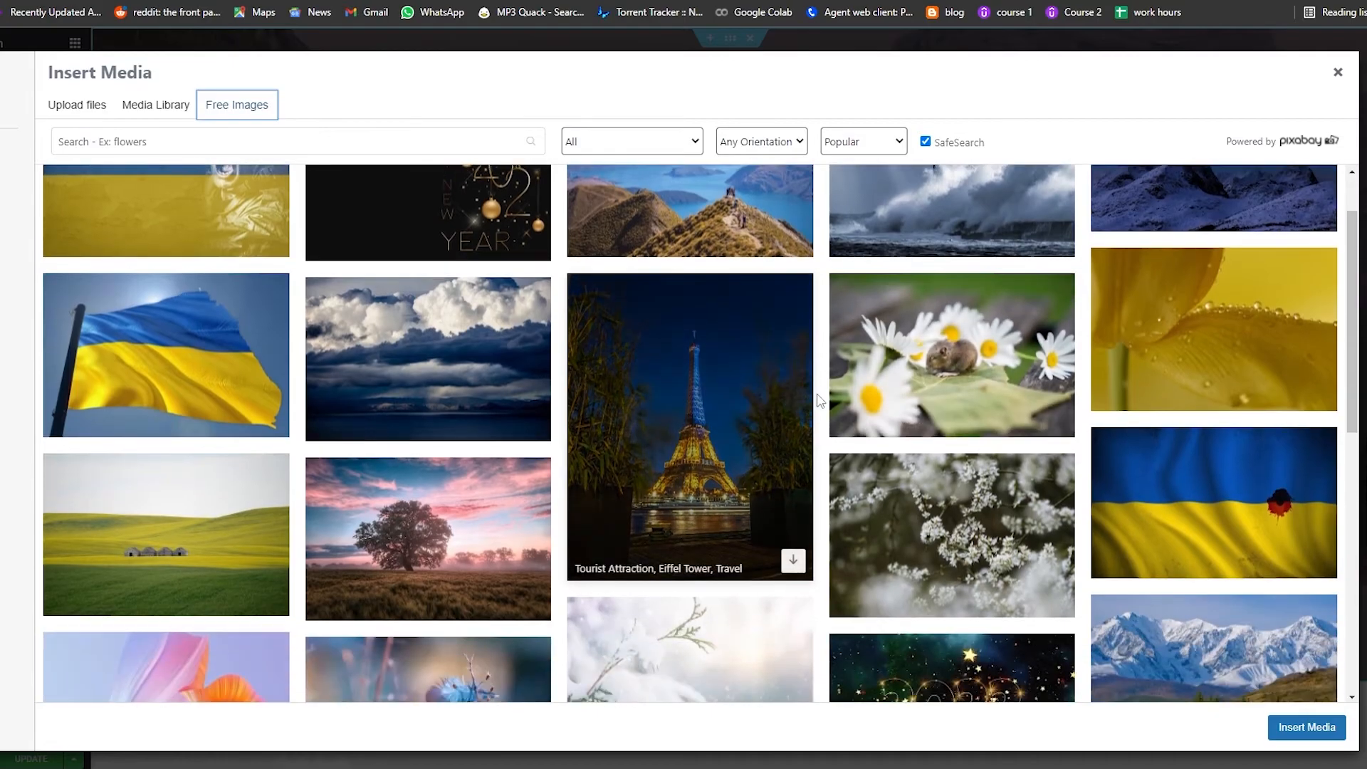
scroll(819, 401, down, 5)
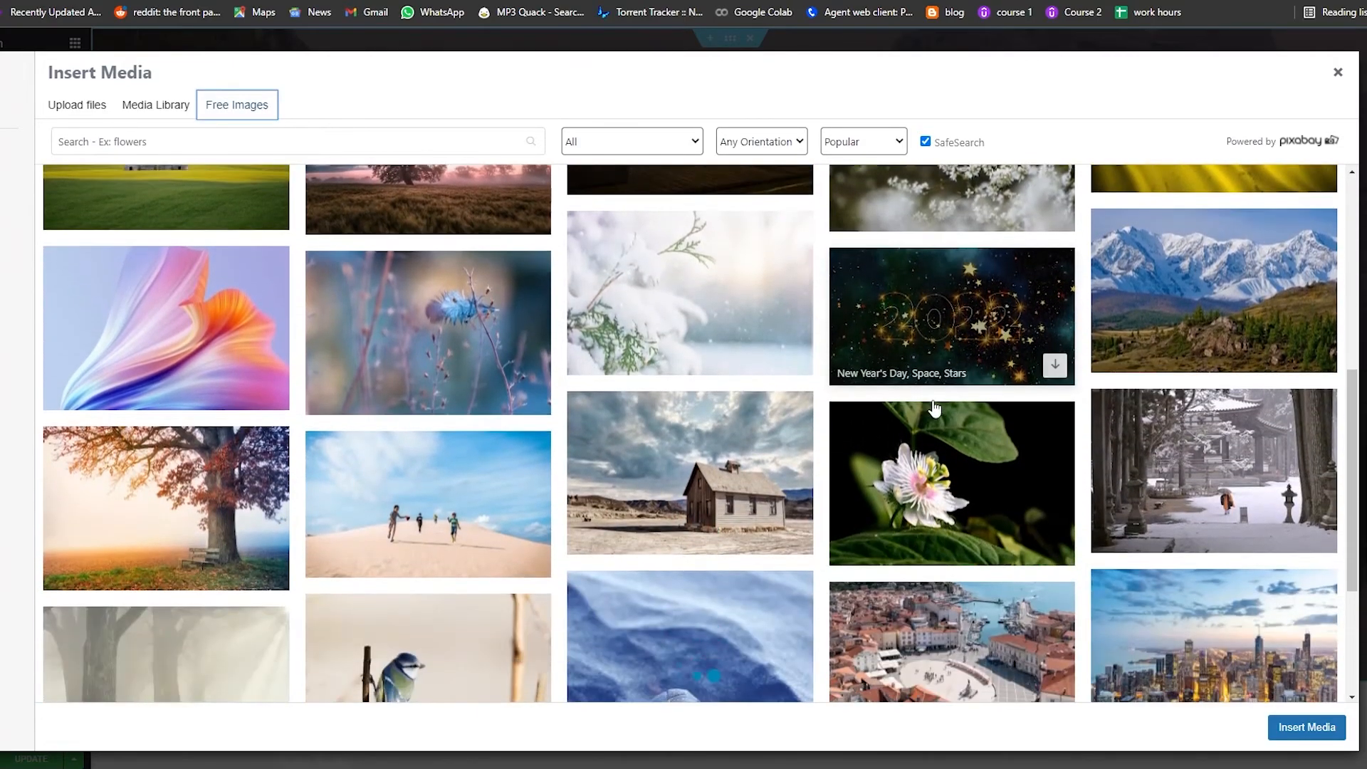
scroll(860, 413, down, 3)
scroll(717, 507, down, 3)
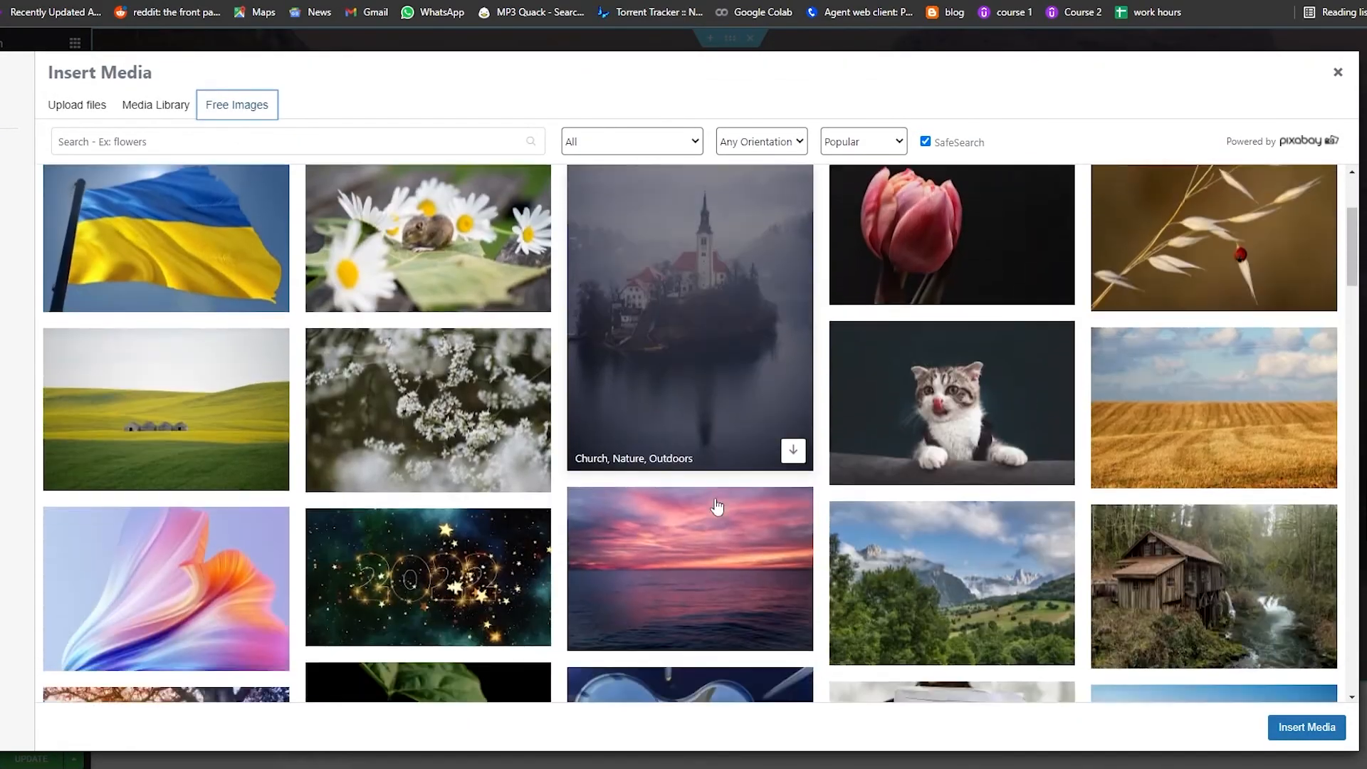
scroll(718, 507, down, 10)
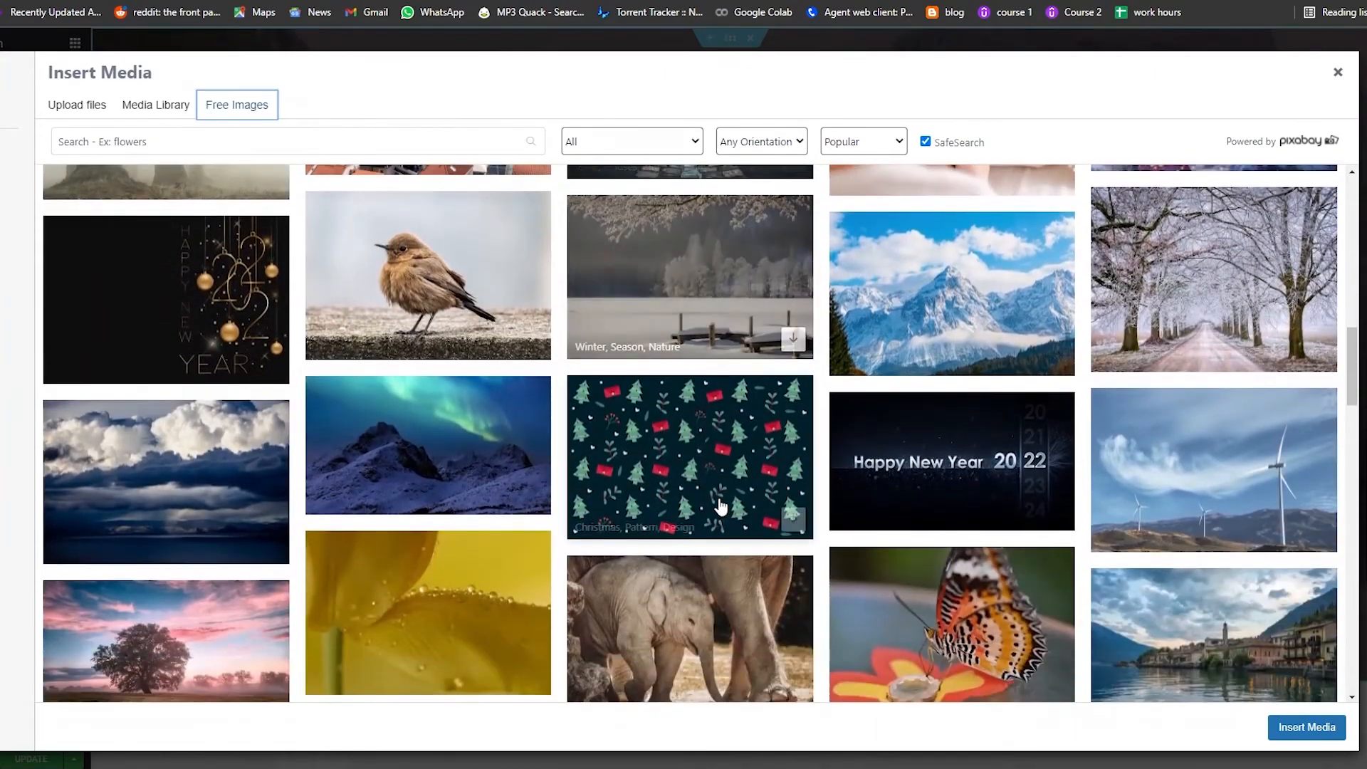
scroll(719, 507, down, 6)
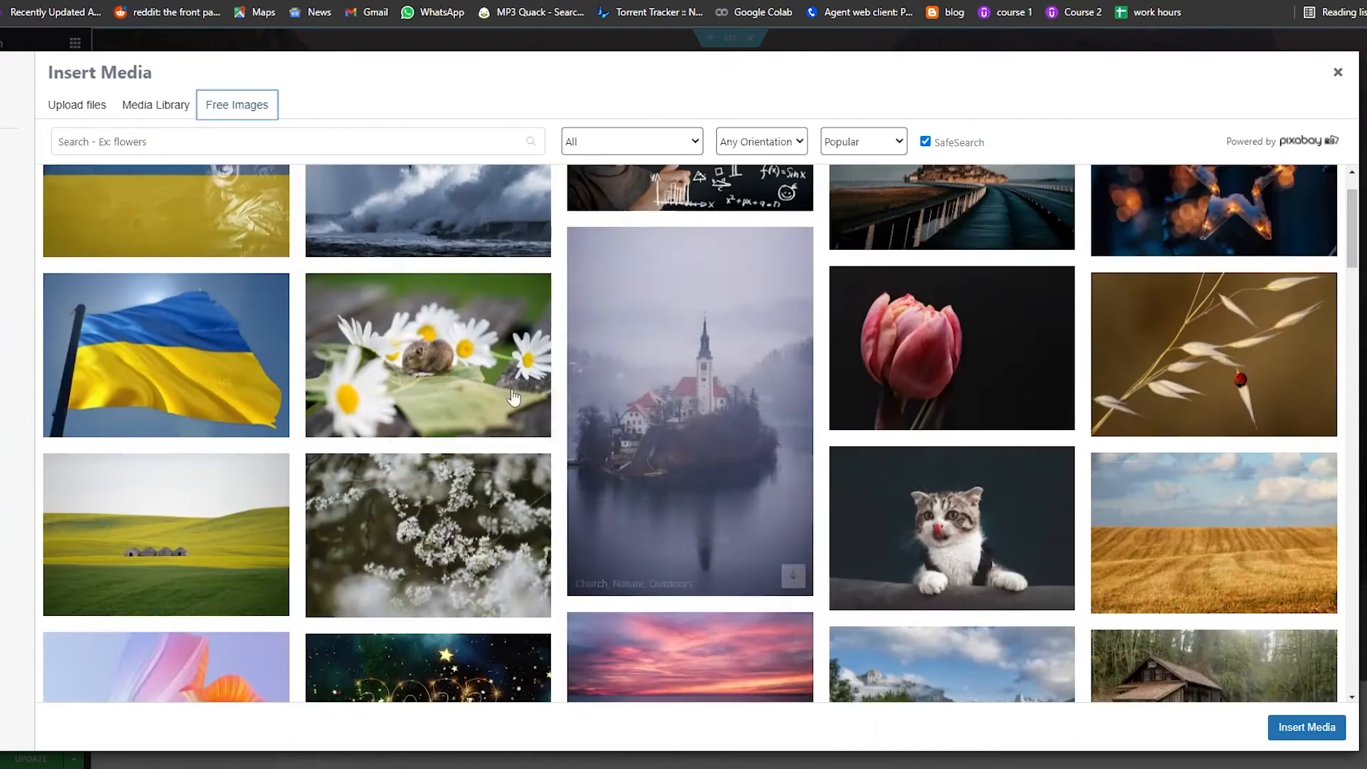
scroll(492, 433, up, 1)
scroll(1181, 404, down, 2)
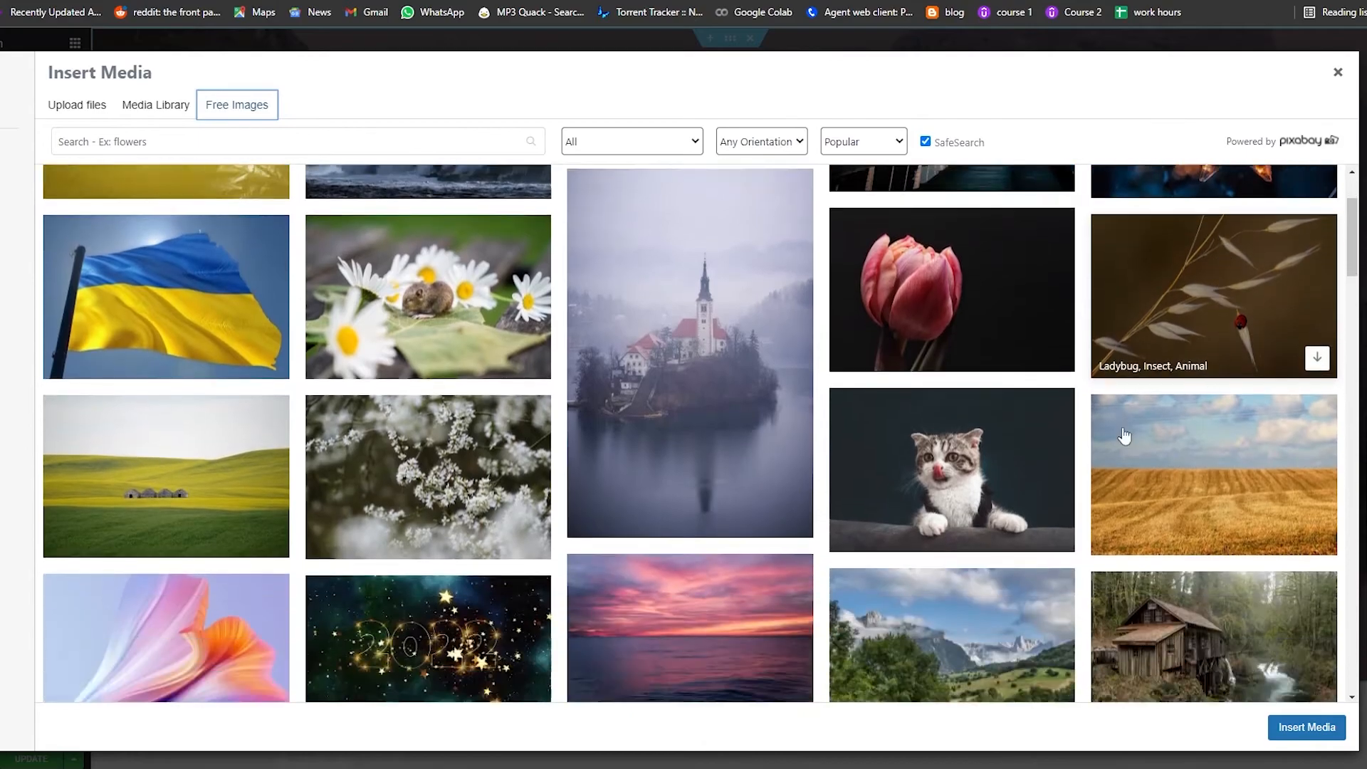
scroll(1181, 404, down, 5)
scroll(980, 449, down, 4)
scroll(980, 449, down, 5)
click(689, 357)
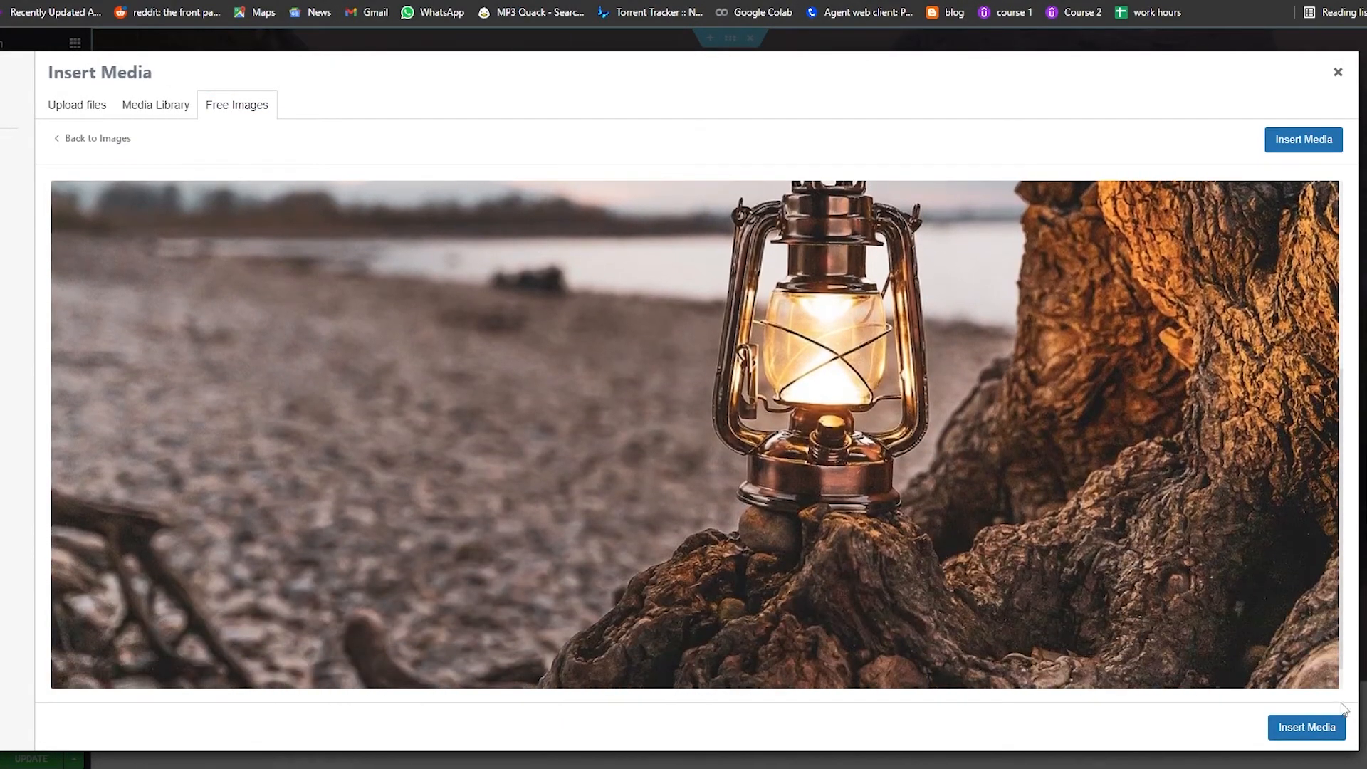
click(1307, 727)
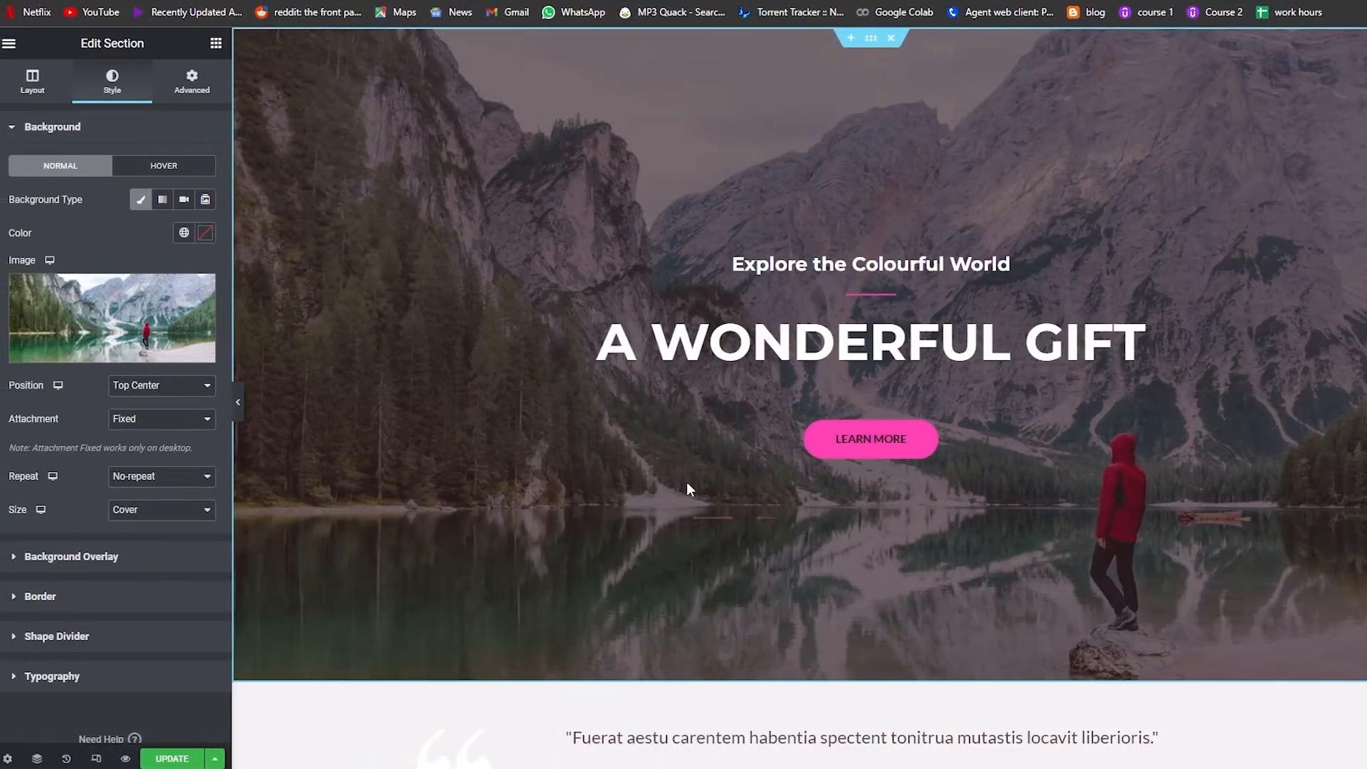
click(155, 345)
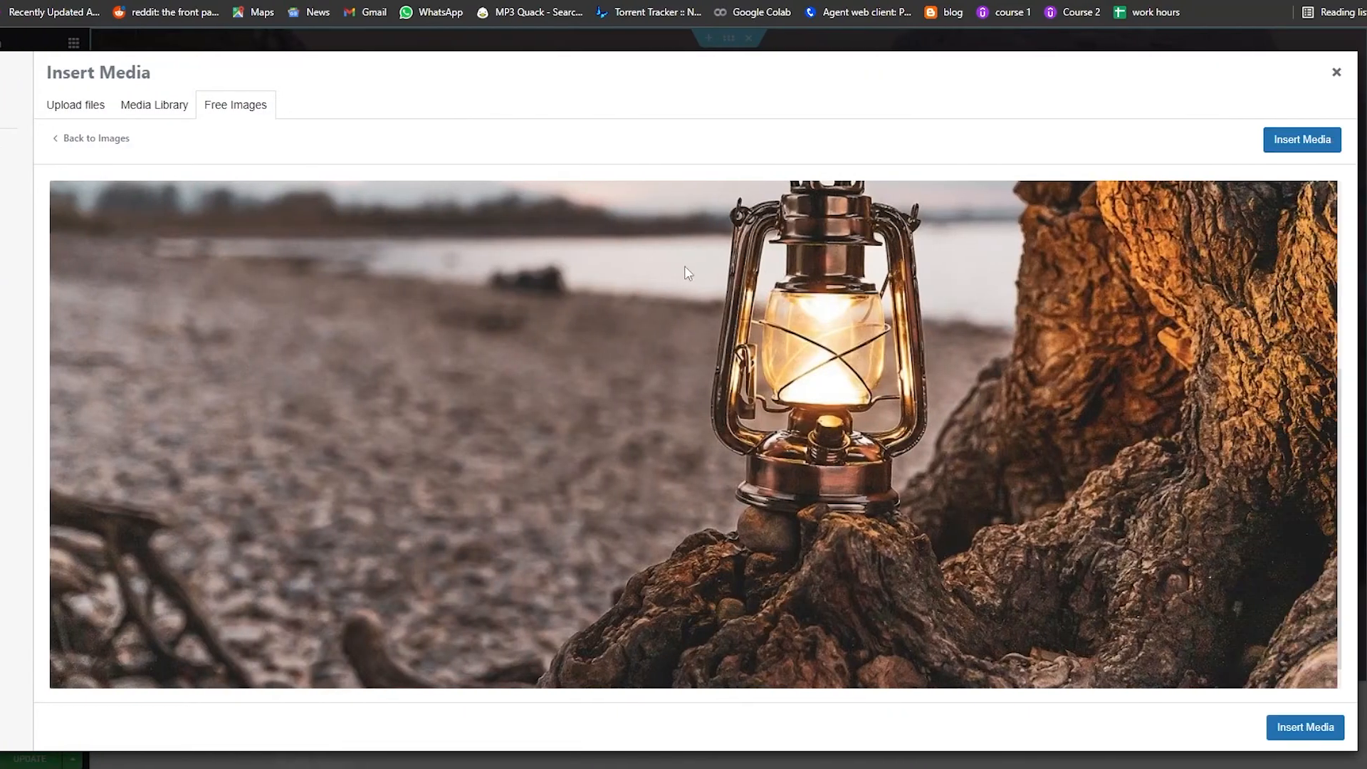
click(1301, 140)
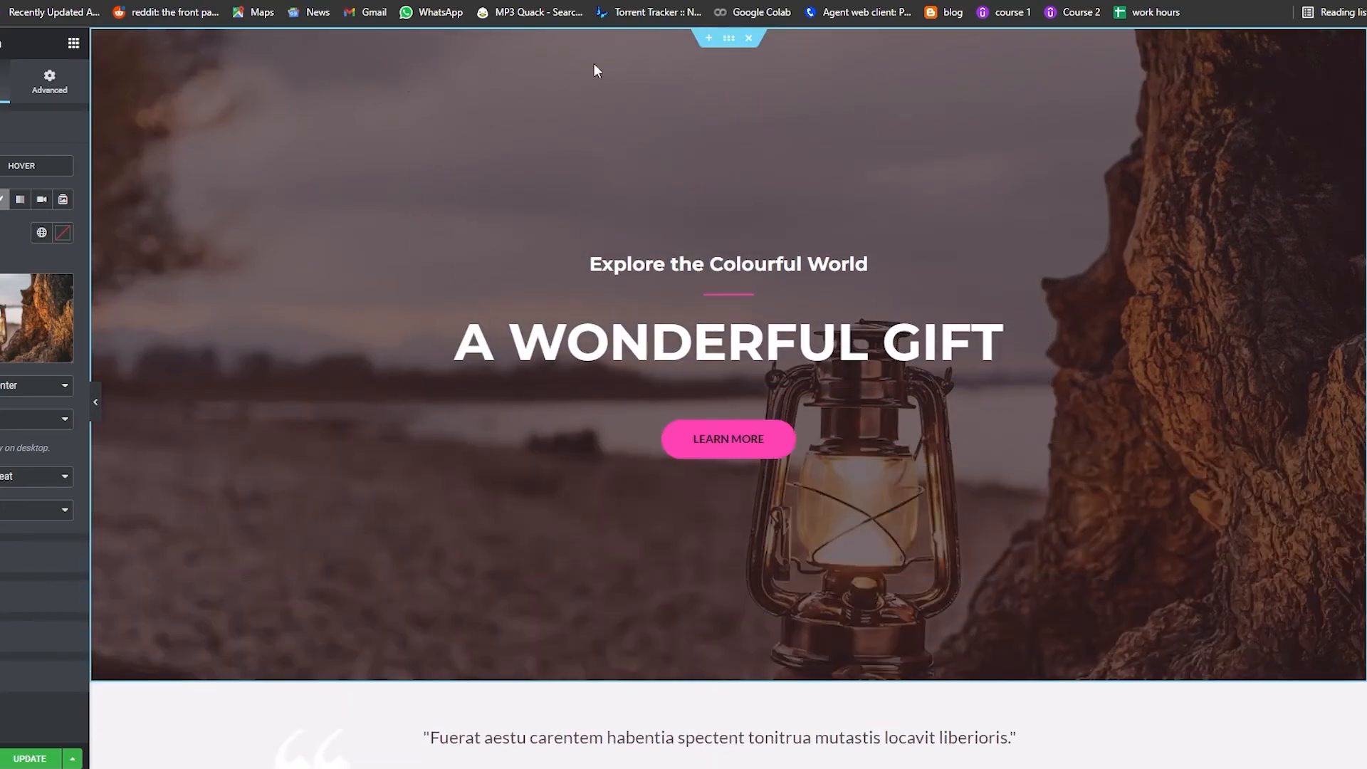
Step: Select the text of the hero's main heading and its subheading
scroll(402, 516, down, 9)
scroll(402, 517, up, 9)
click(761, 332)
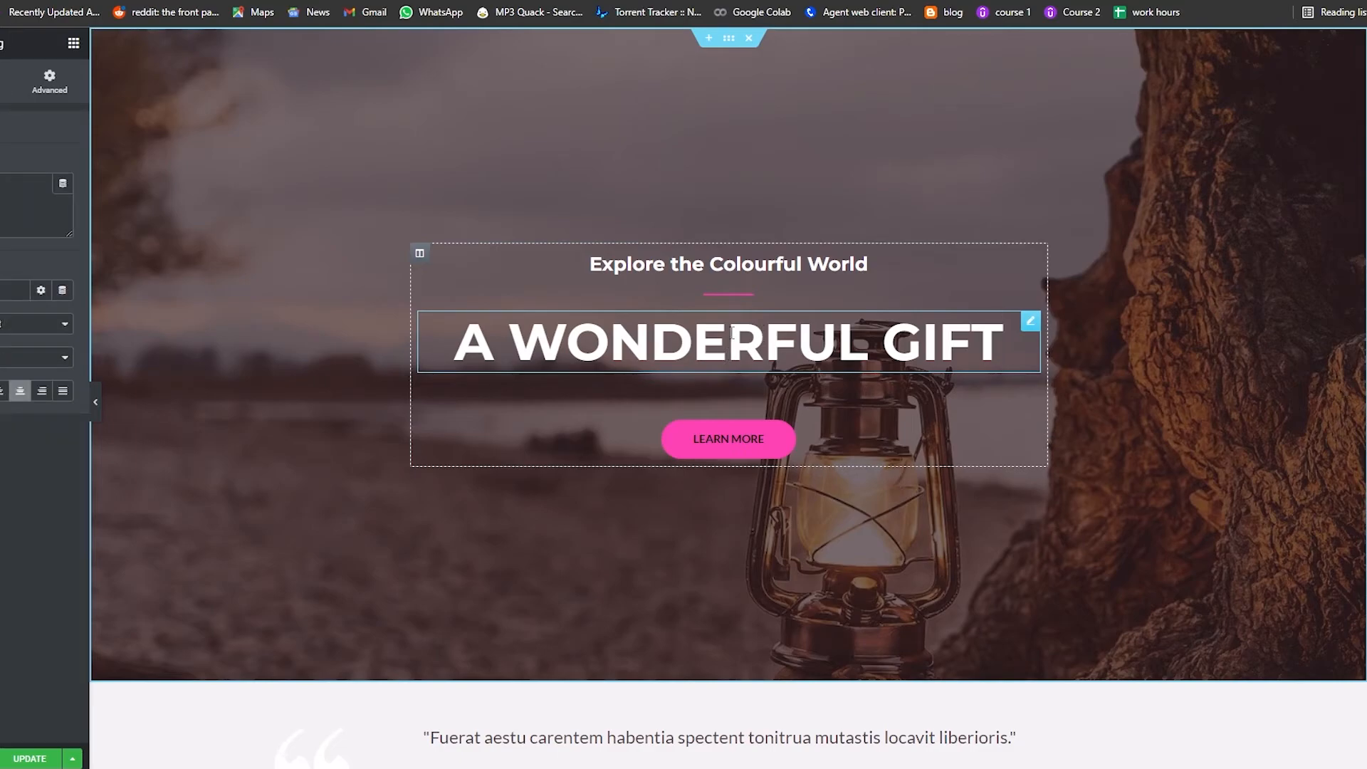
double_click(732, 332)
triple_click(810, 342)
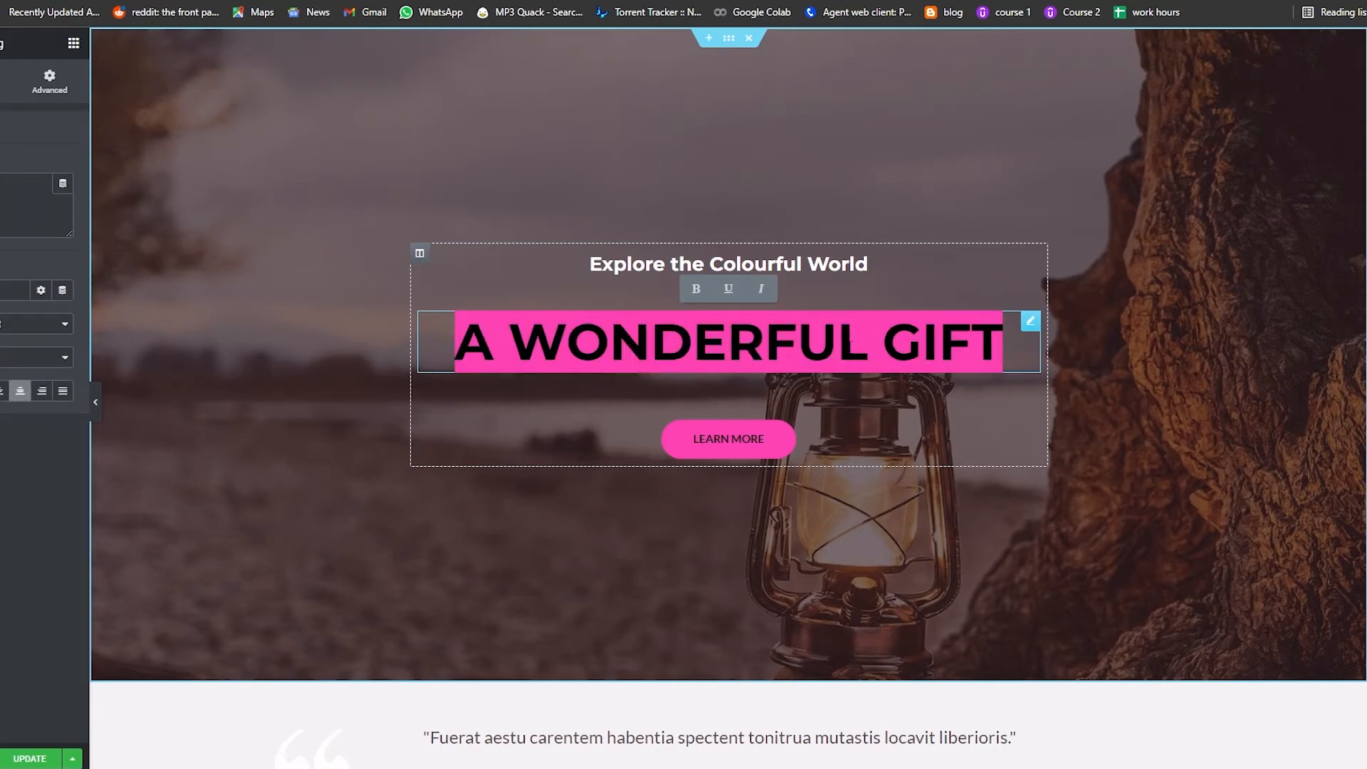
triple_click(831, 260)
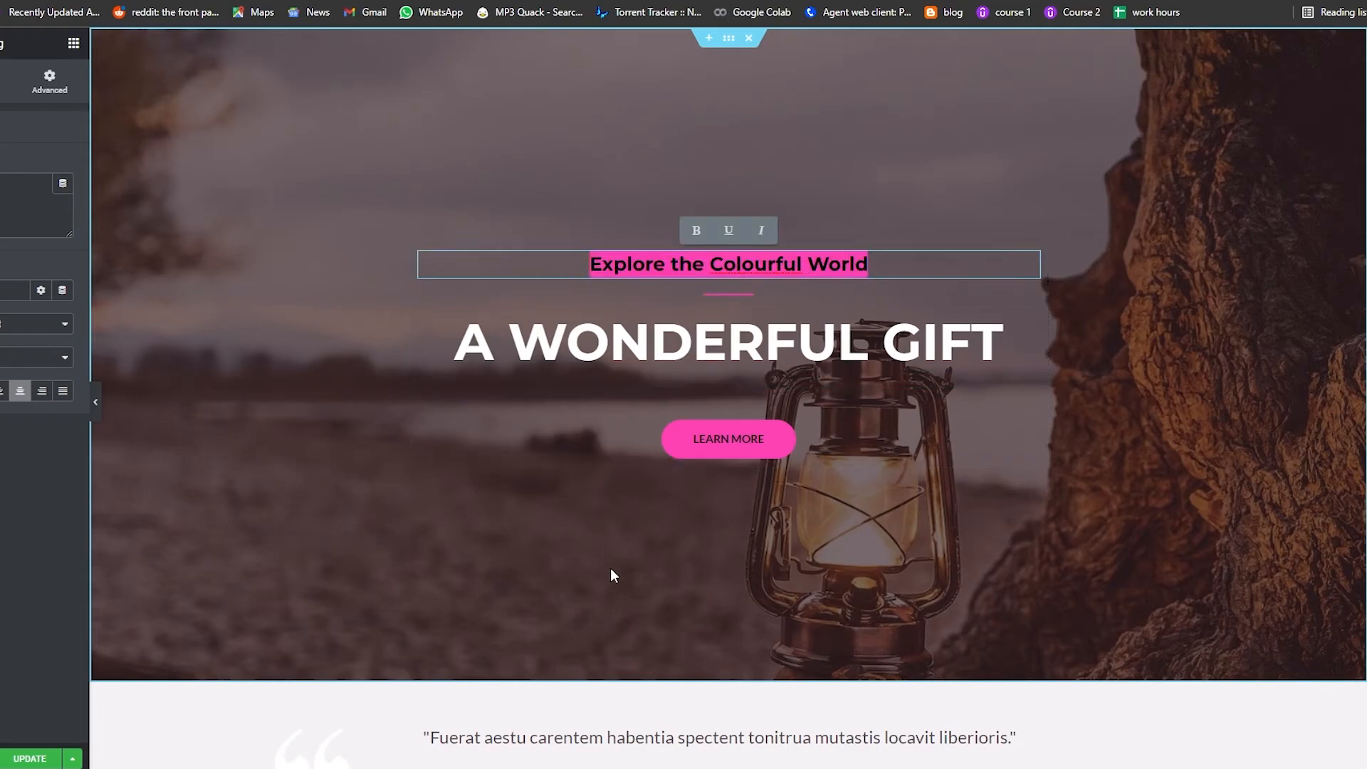
Step: Select the hero's Learn More button and examine its Content, Style and Advanced settings, then scroll down the page
click(696, 474)
click(720, 460)
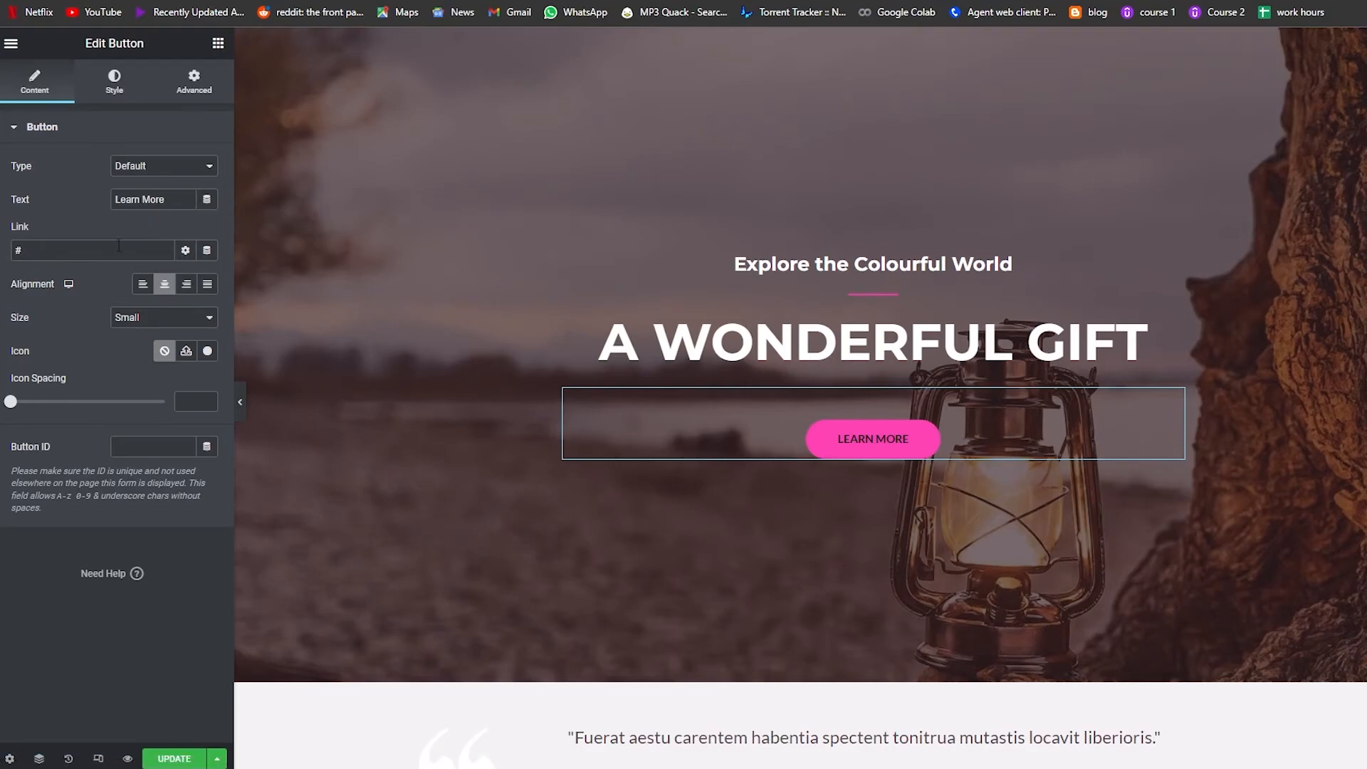
click(118, 95)
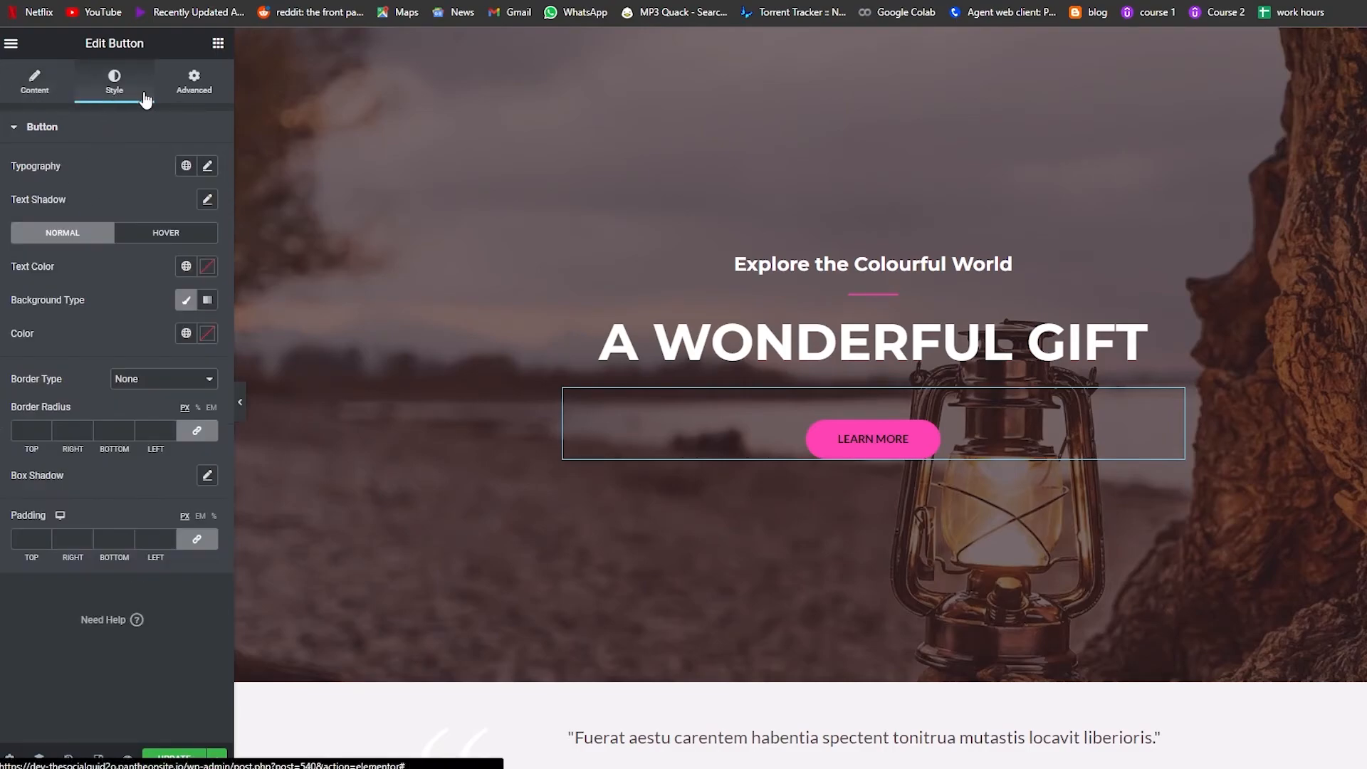
click(196, 92)
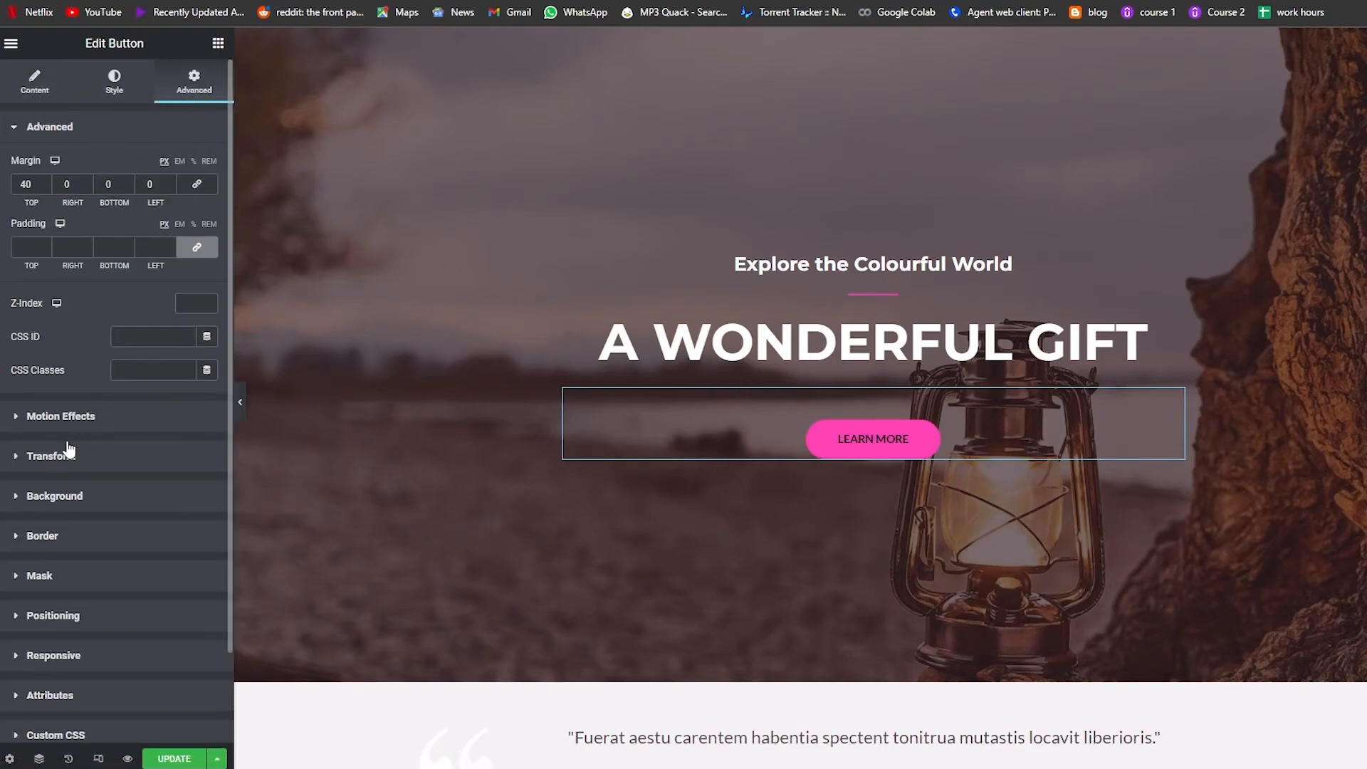
scroll(64, 434, down, 1)
scroll(61, 658, up, 1)
click(32, 126)
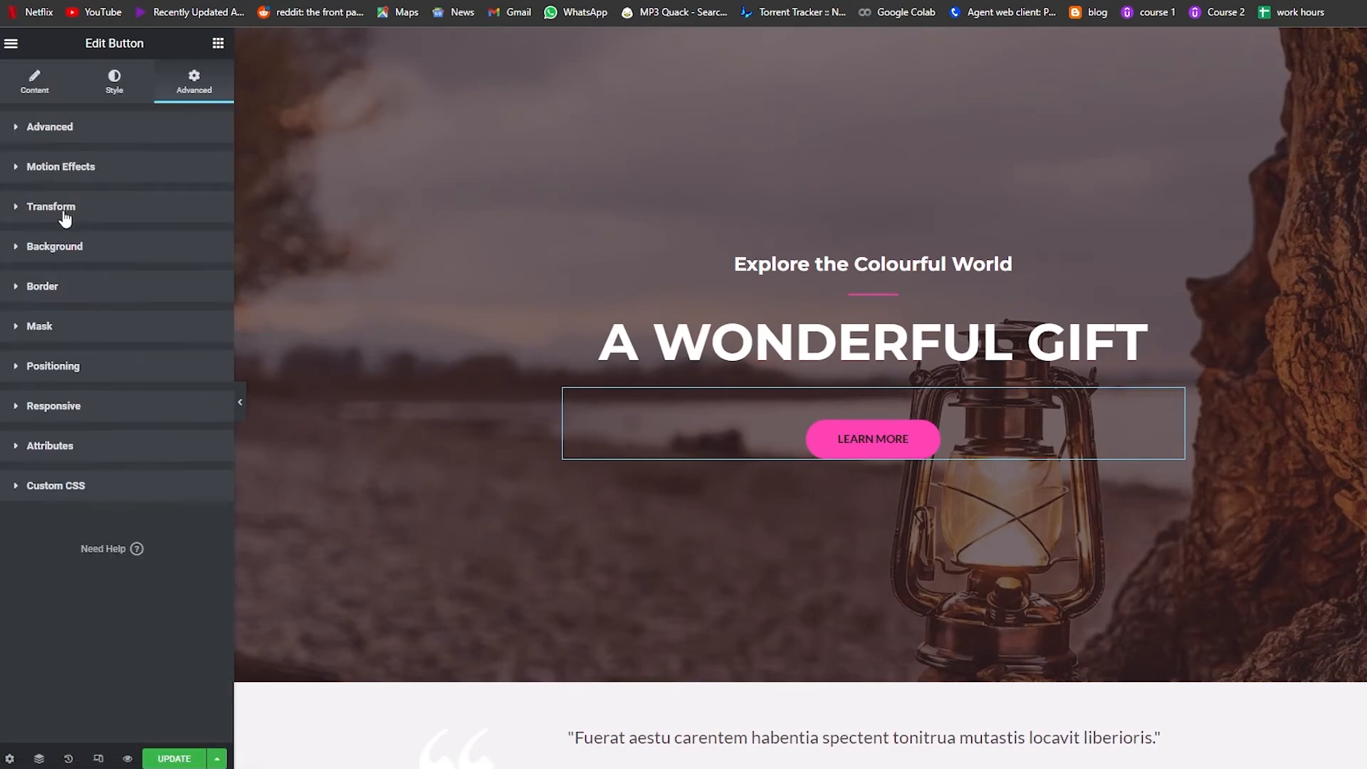
click(62, 418)
click(62, 419)
click(63, 372)
click(67, 337)
click(68, 335)
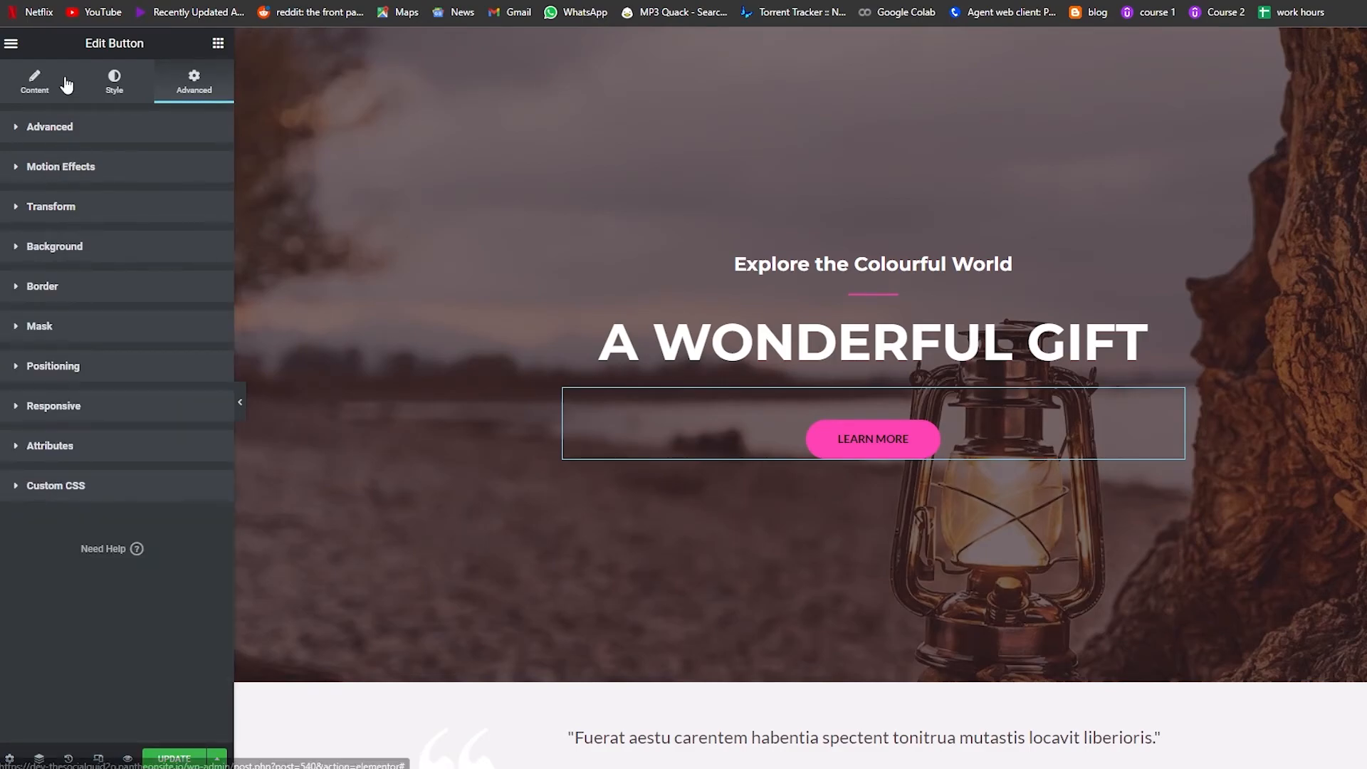
click(34, 82)
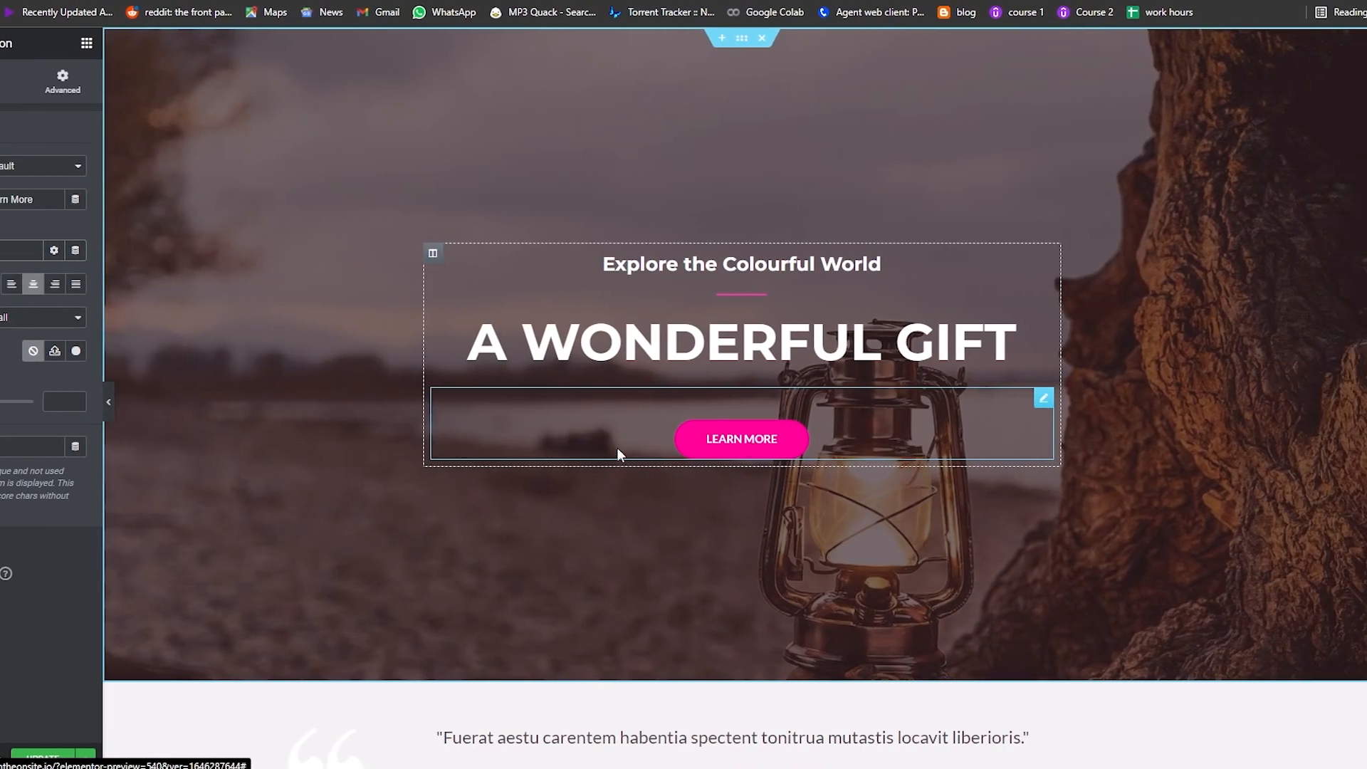
scroll(463, 691, down, 2)
scroll(214, 549, down, 10)
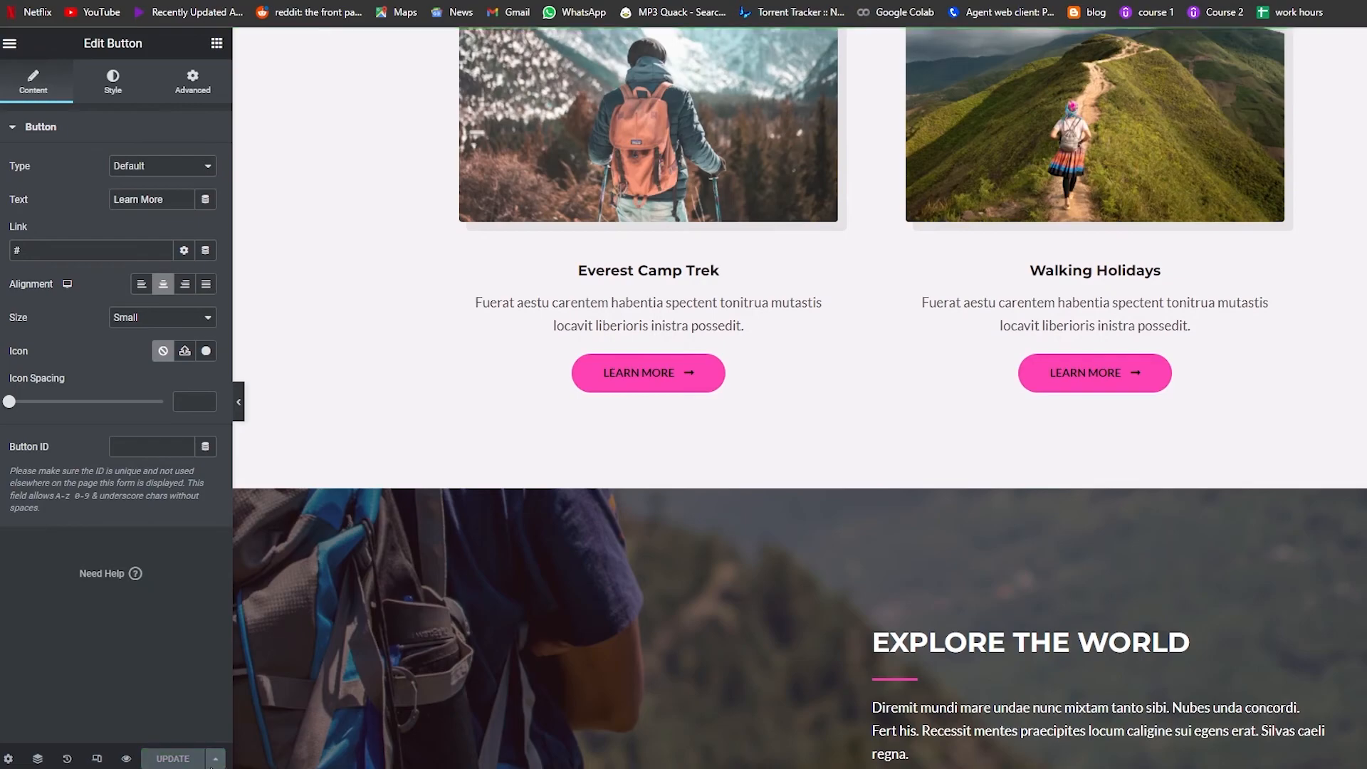
Step: Exit Elementor to the WordPress page editor and dismiss the block editor welcome guide
scroll(342, 604, up, 10)
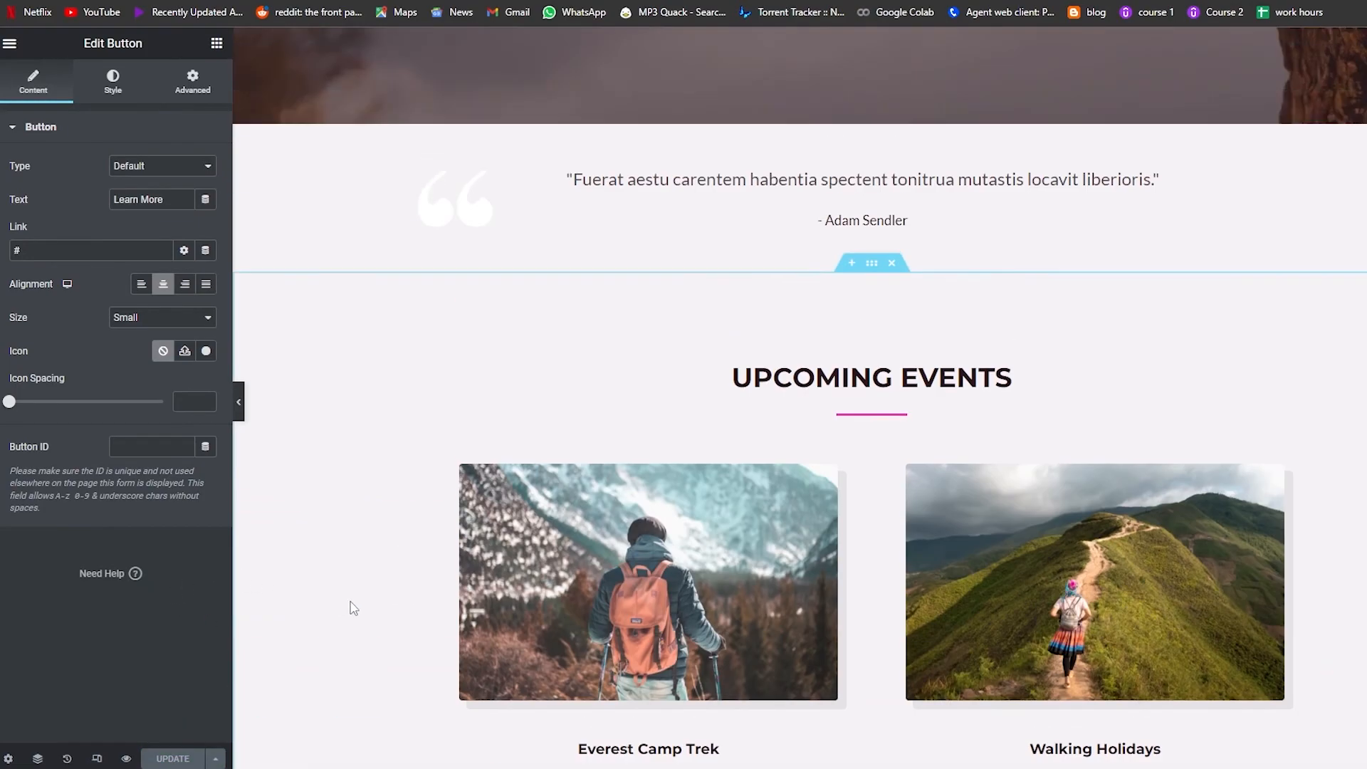
click(10, 45)
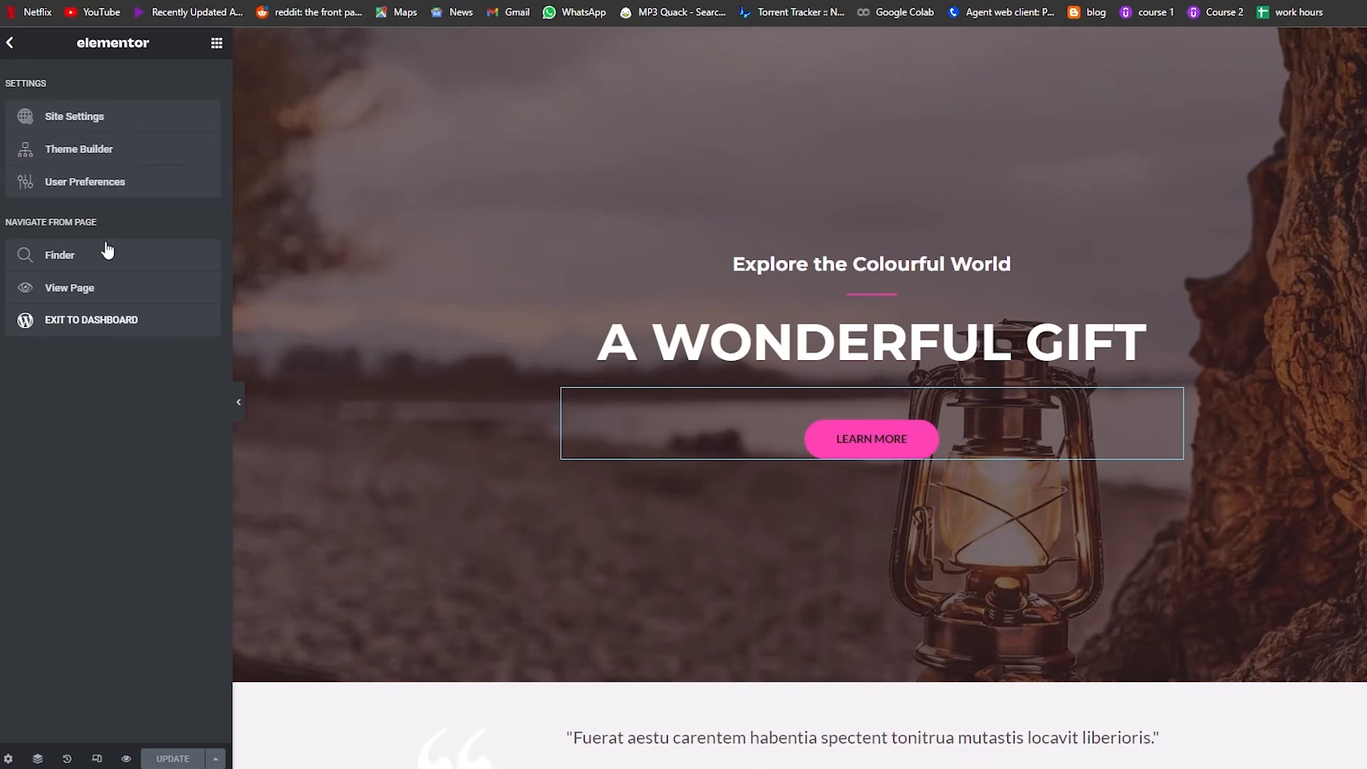
click(111, 340)
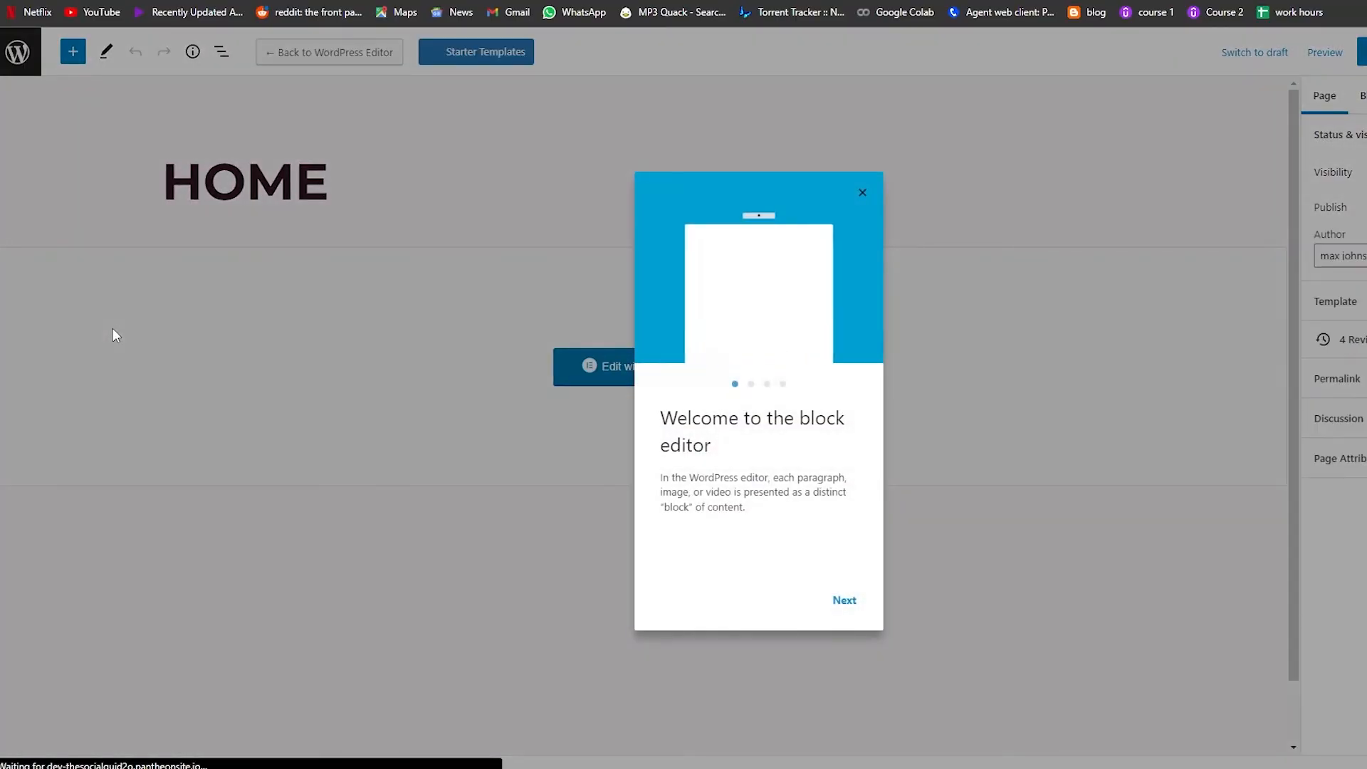
click(843, 606)
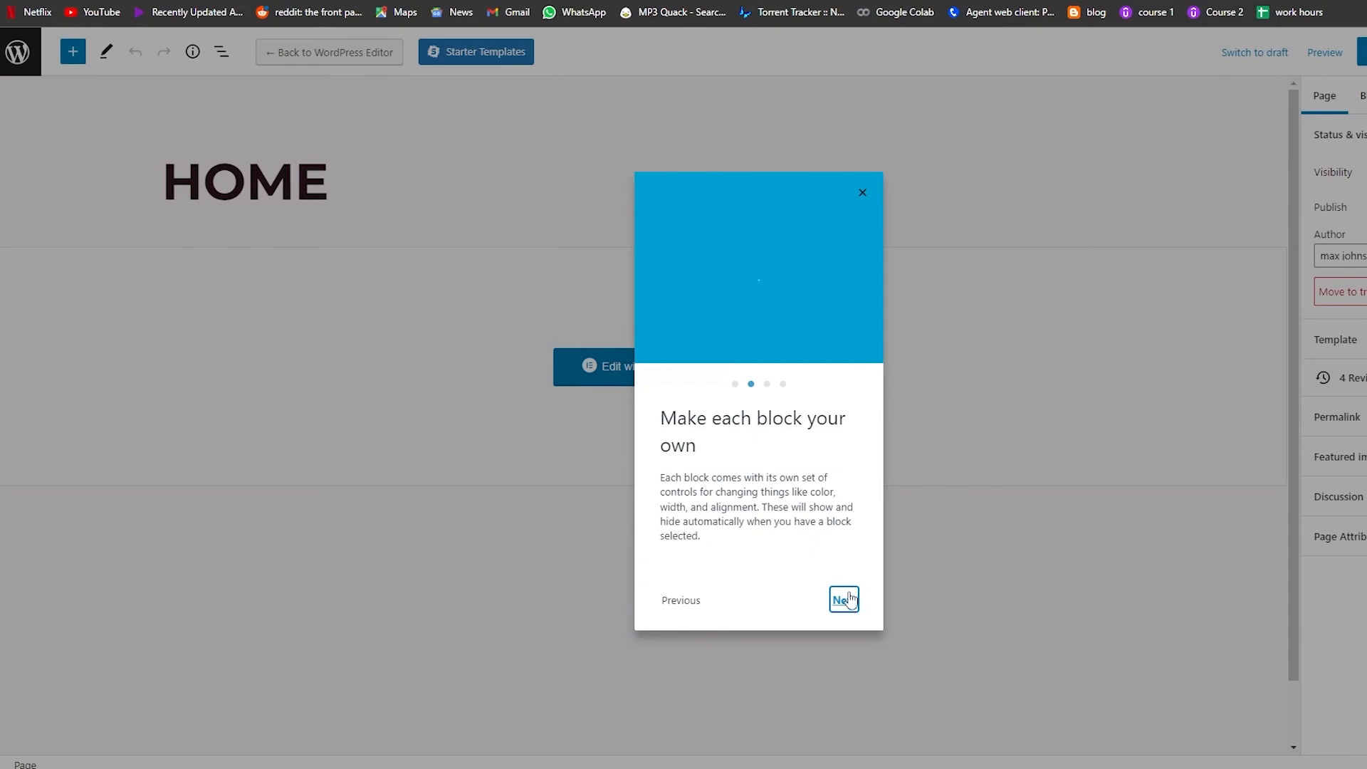
click(863, 193)
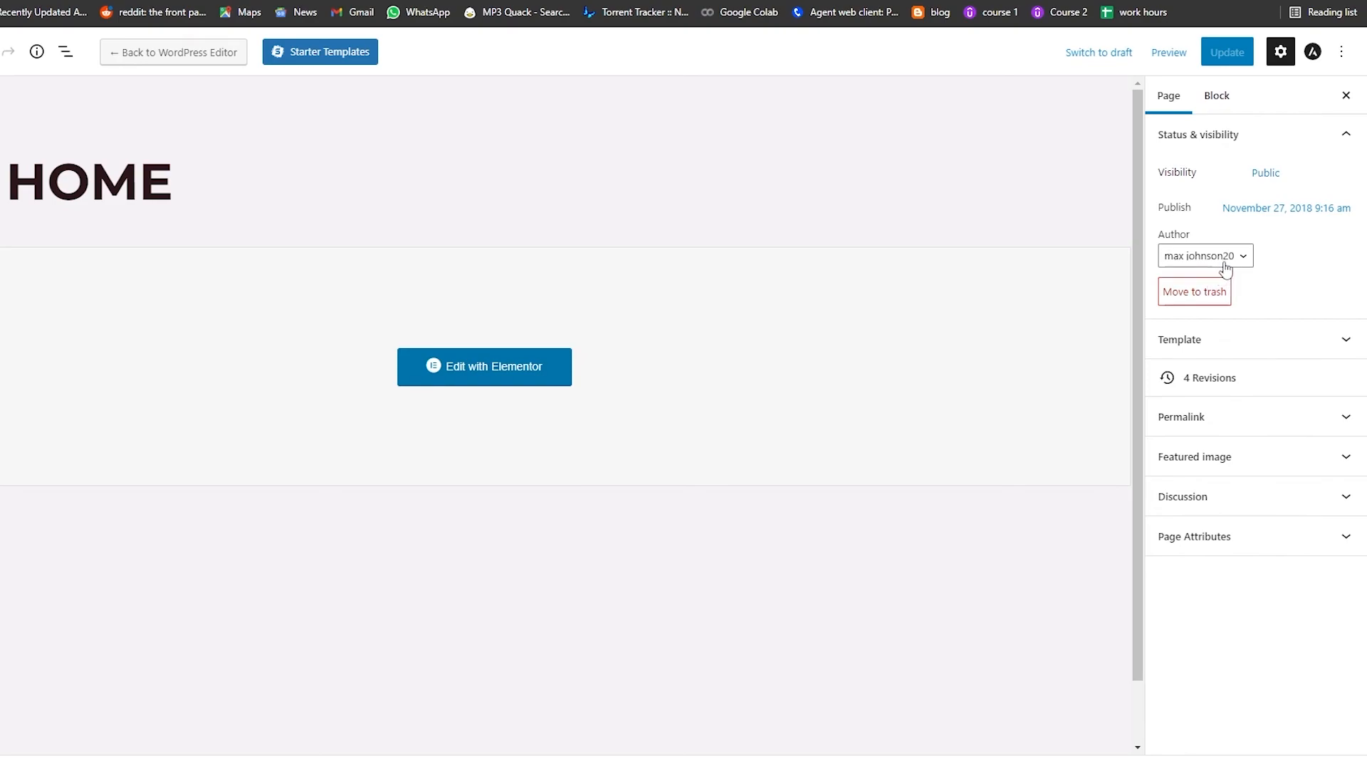
Step: Examine the page settings sidebar by toggling its Template and Status & visibility sections
click(1309, 345)
click(1294, 349)
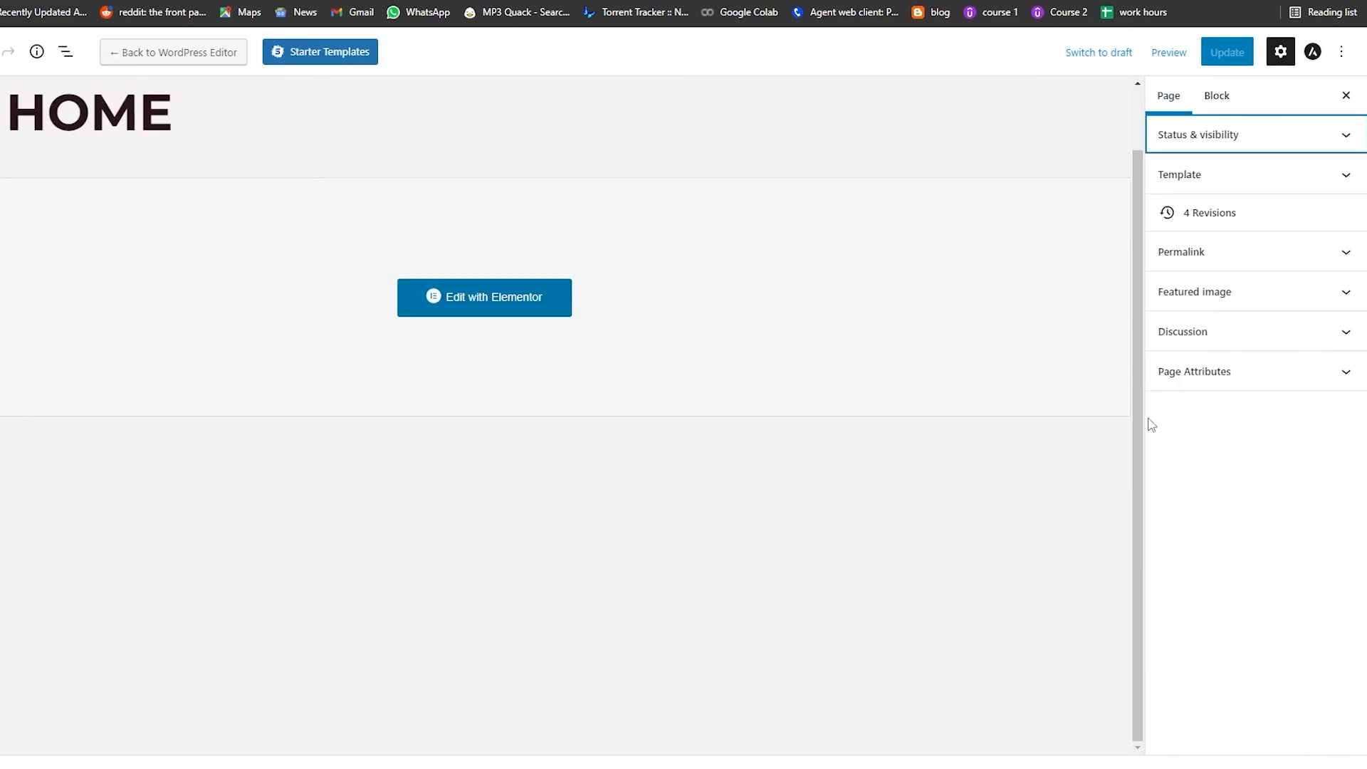
scroll(683, 428, up, 1)
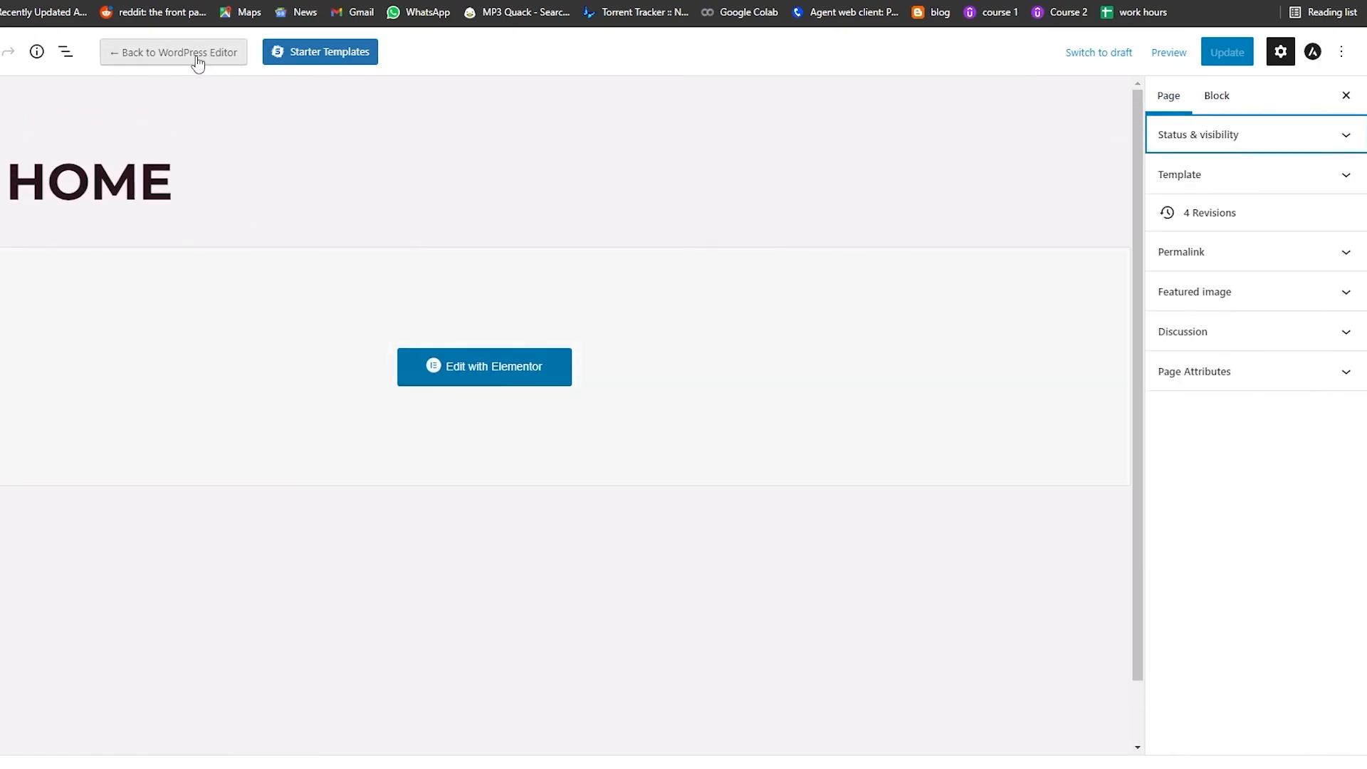